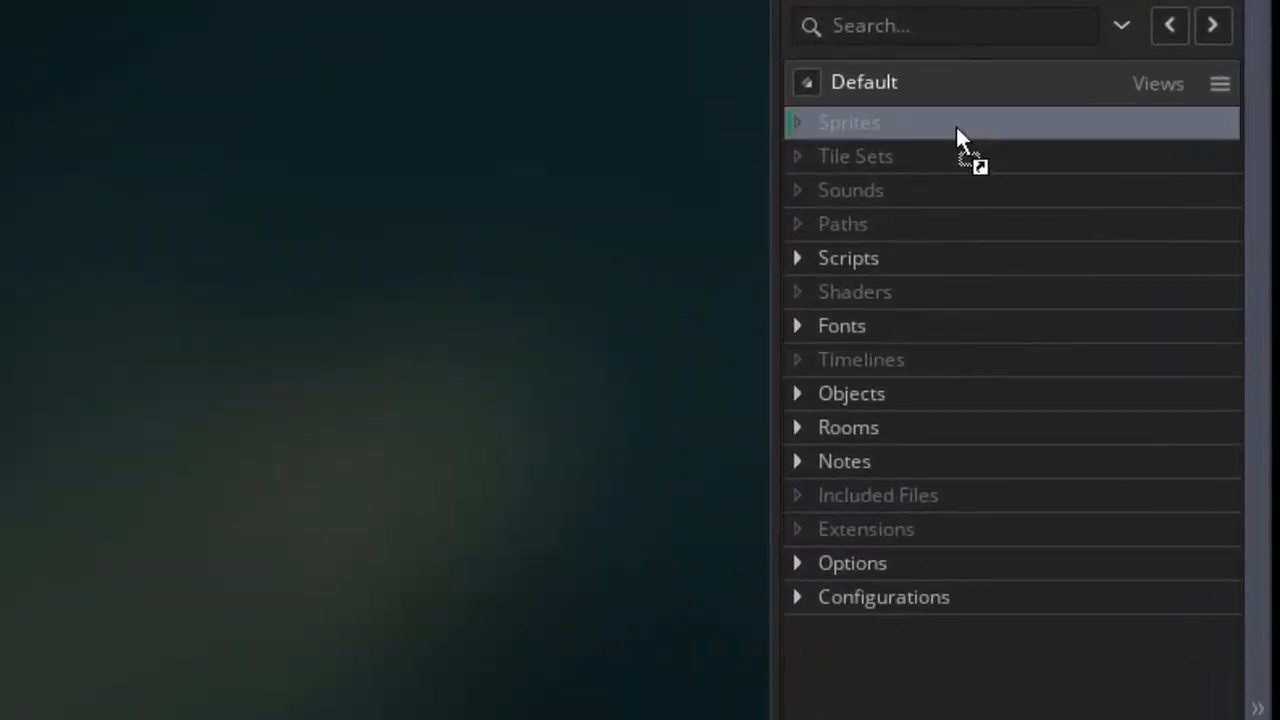
Import the character sprites, the Hawaiian_morning sound and the spr_bg_nightSky background sprite into the project resources
drag(955, 124, 837, 113)
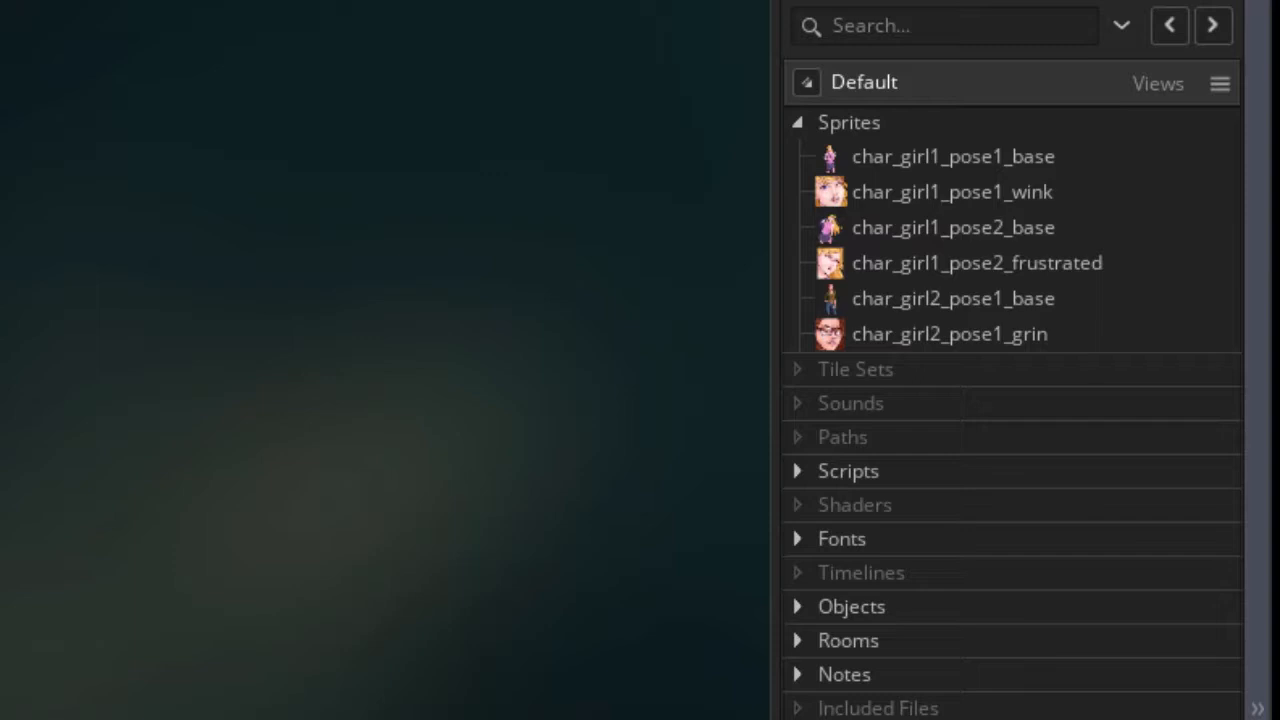
drag(1278, 512, 871, 415)
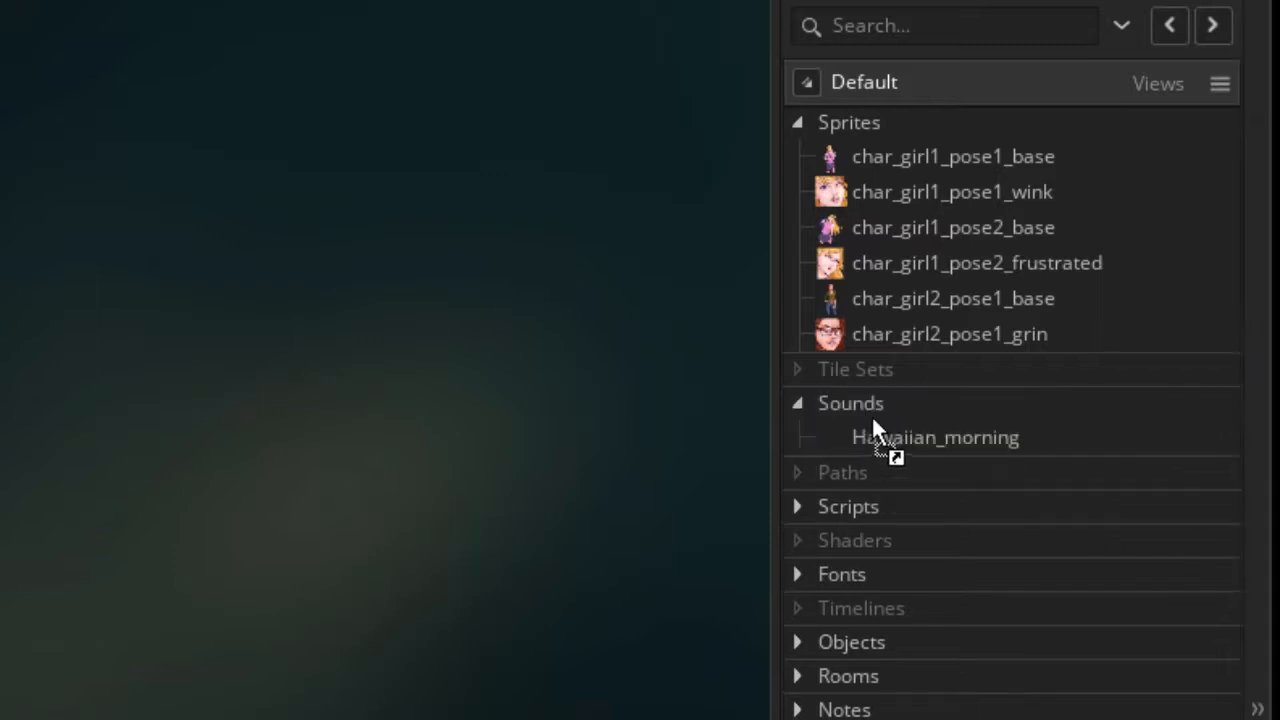
drag(1275, 537, 878, 132)
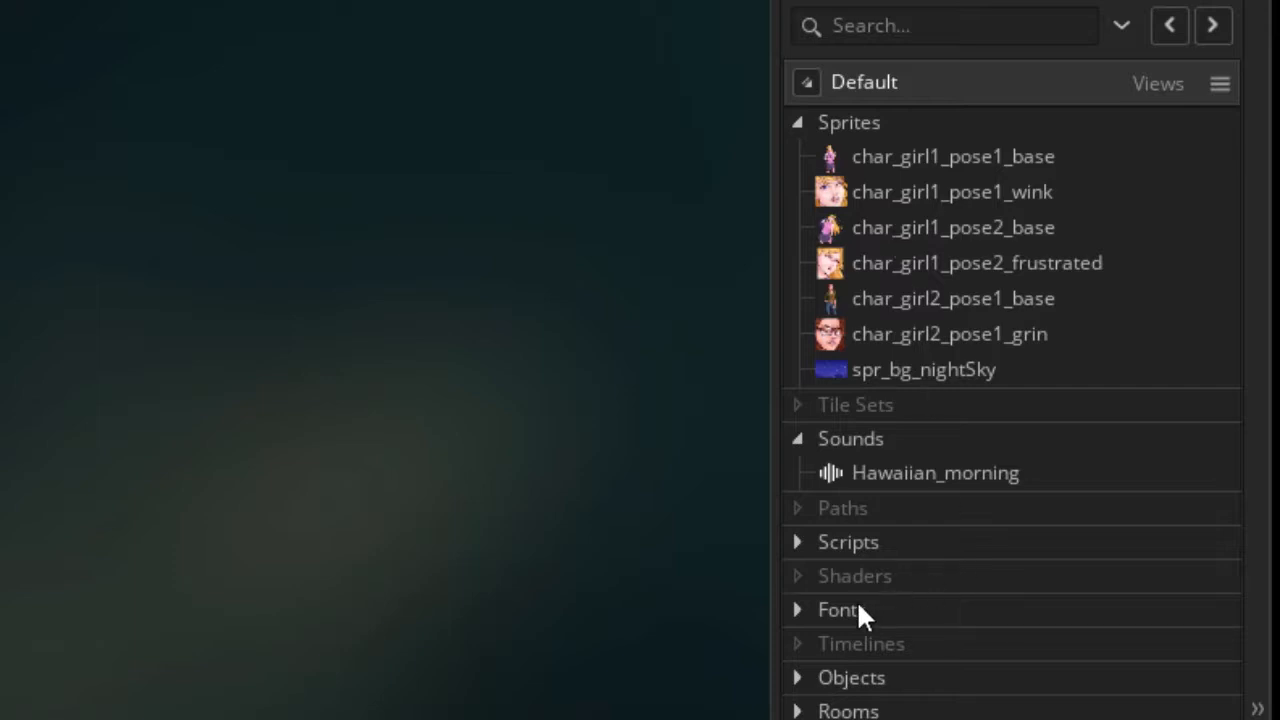
Open room0 and set its Background layer sprite to spr_bg_nightSky with Stretch enabled
click(797, 610)
scroll(815, 600, down, 1)
click(828, 591)
scroll(840, 450, down, 3)
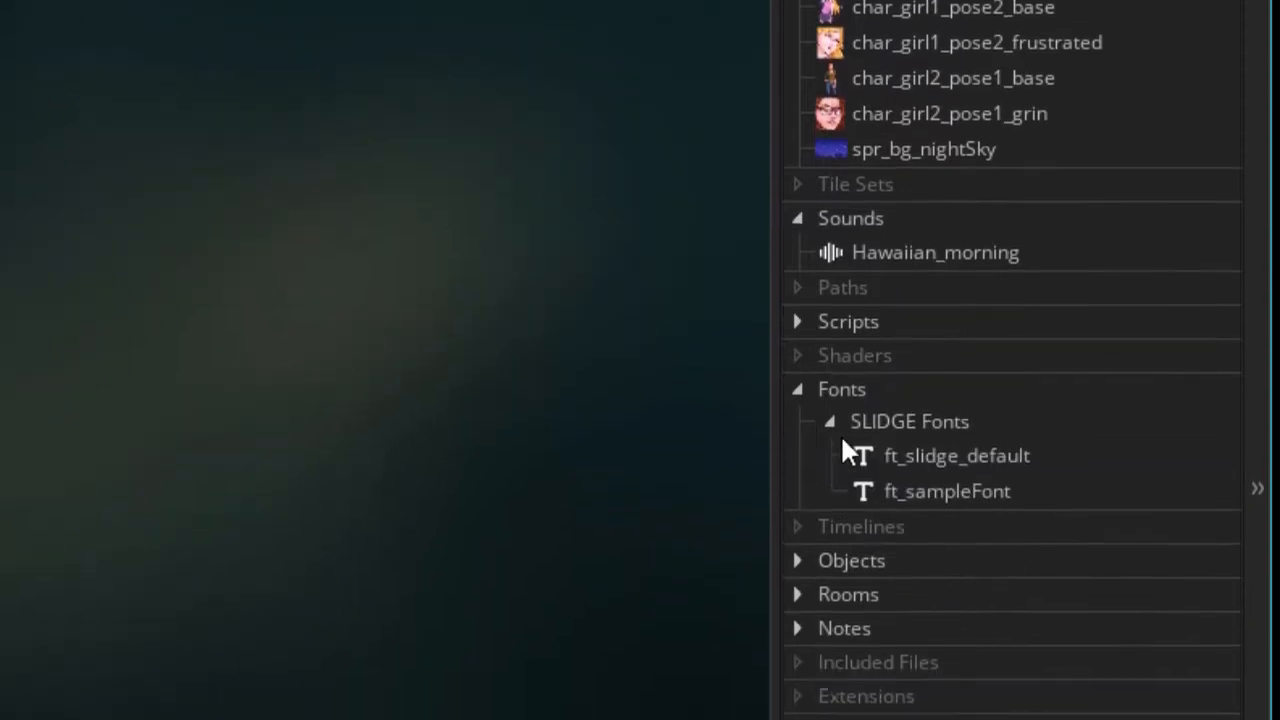
click(798, 584)
click(832, 614)
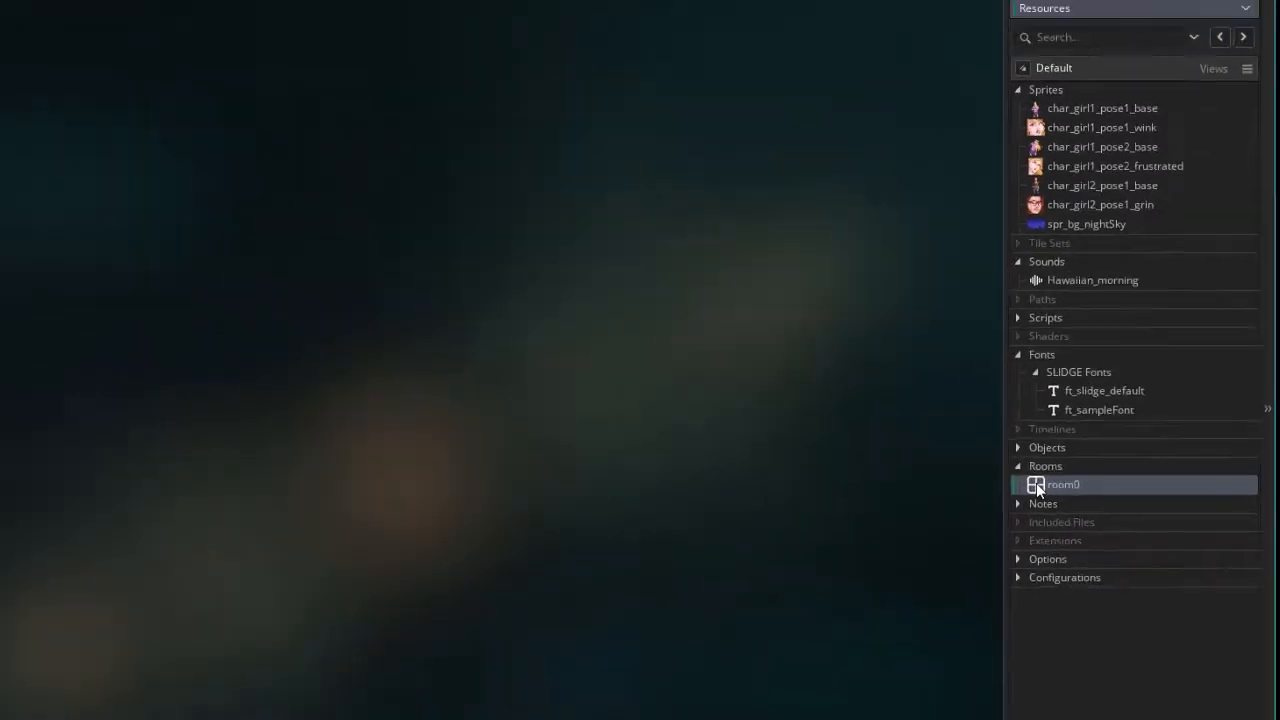
double_click(1036, 484)
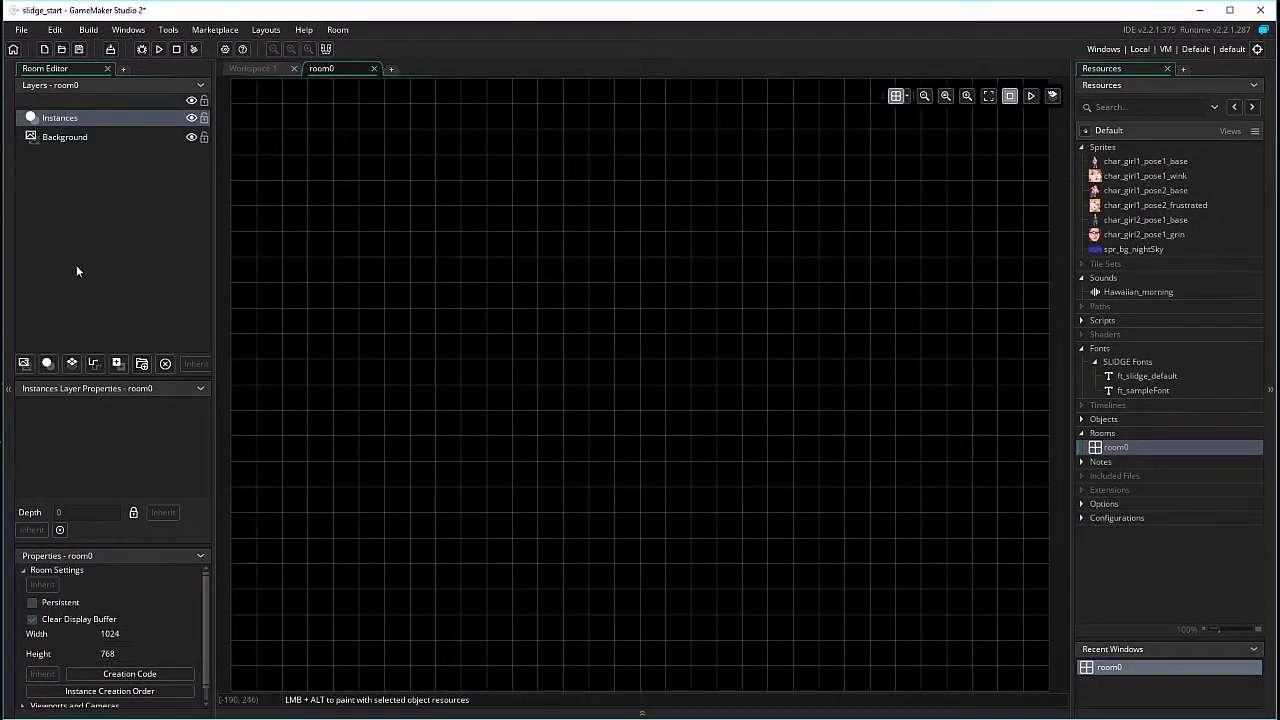
click(70, 141)
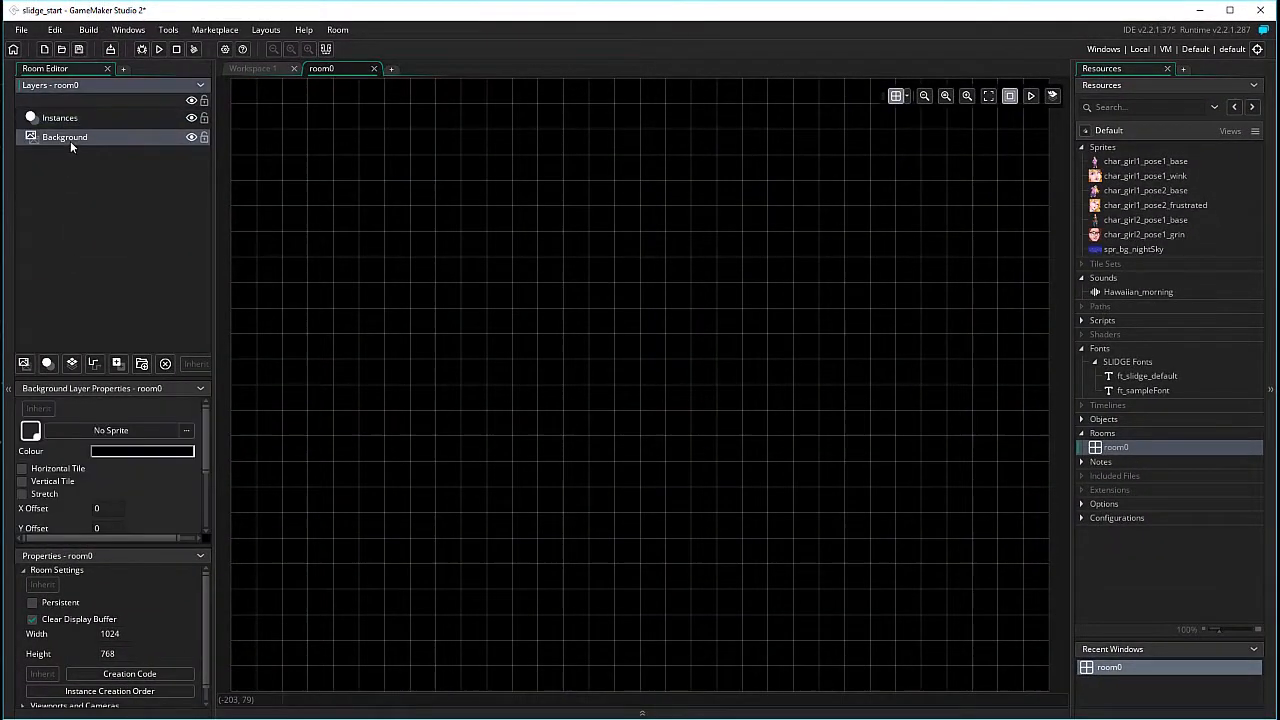
click(185, 431)
click(356, 538)
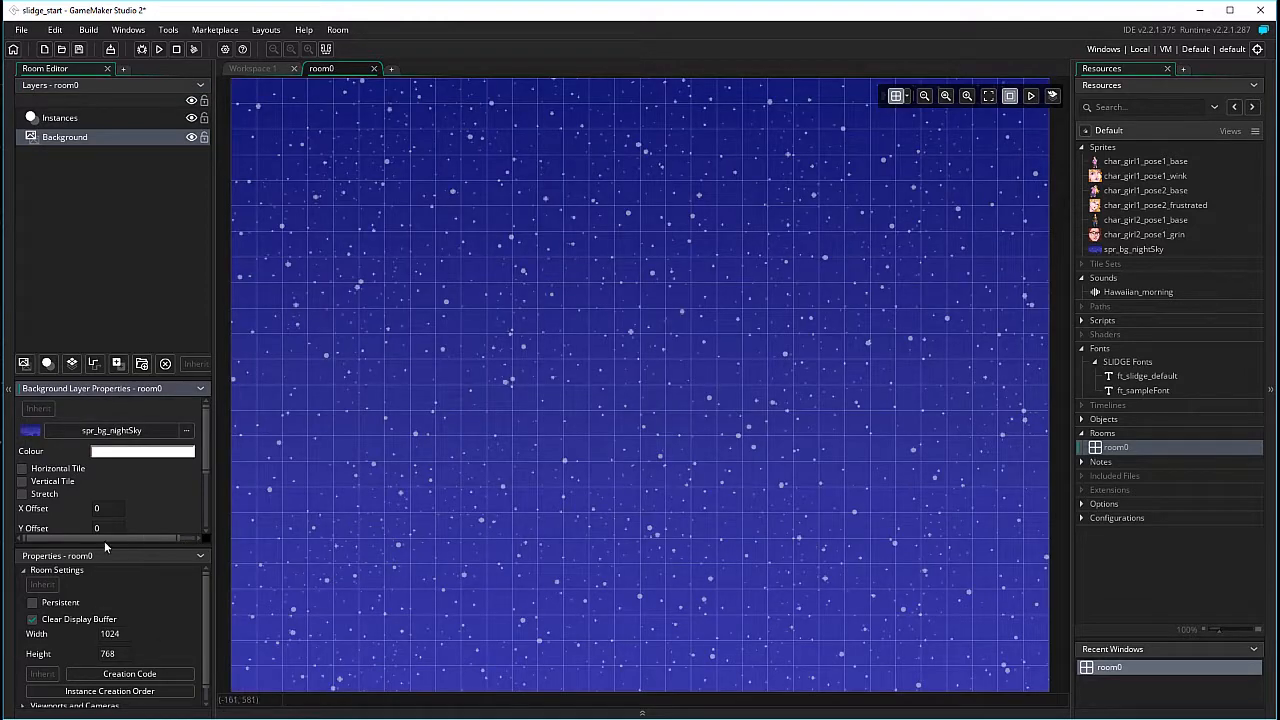
click(45, 495)
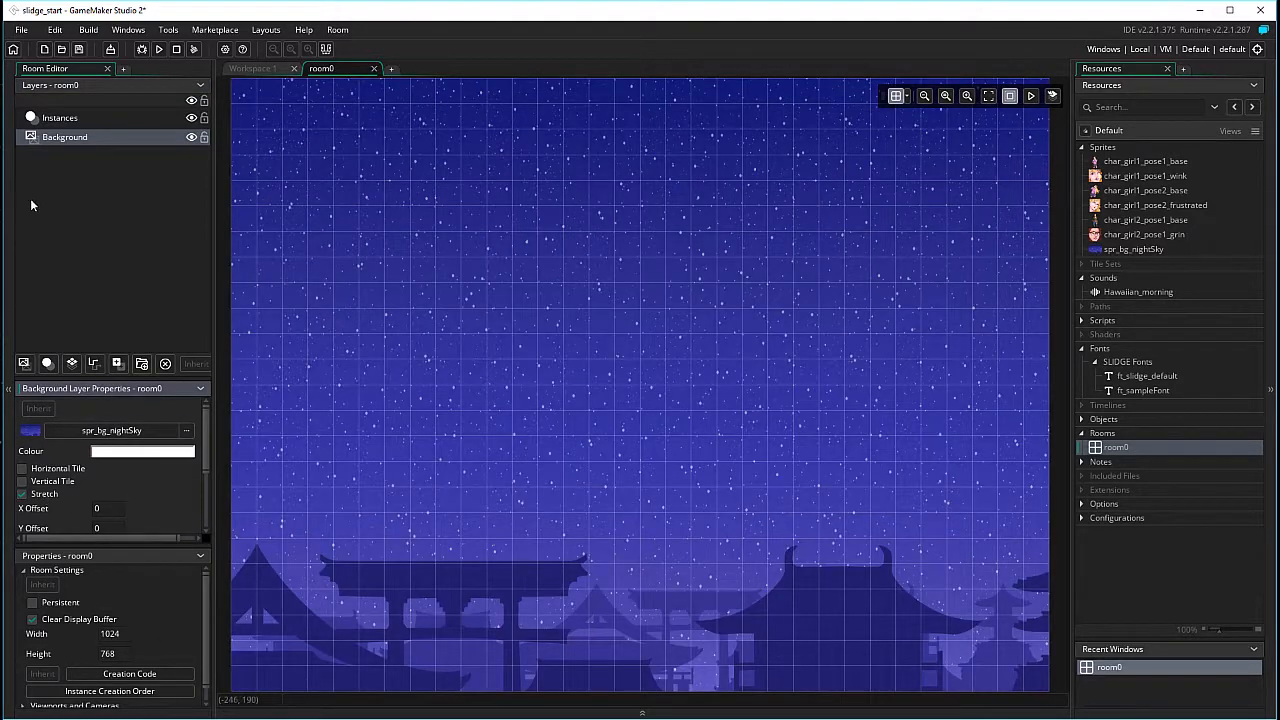
Place an obj_editDialog instance from SLIDGE Objects into room0's Instances layer
click(53, 123)
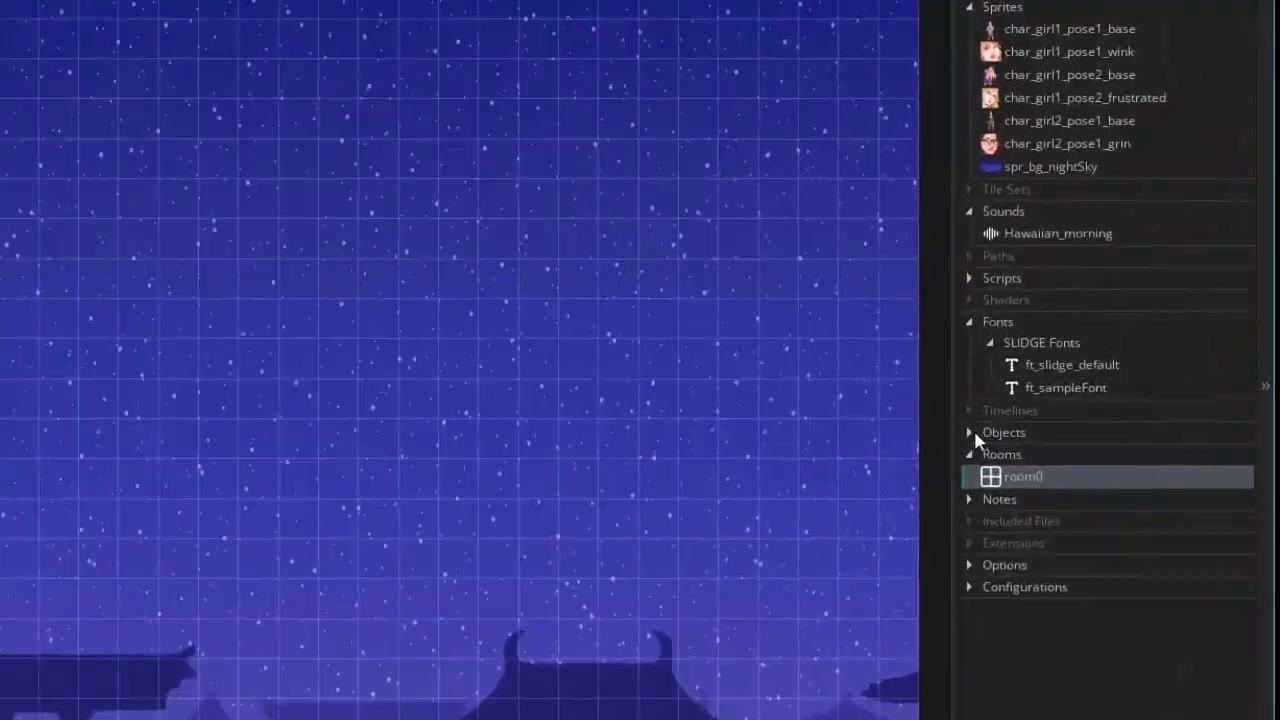
click(1081, 419)
click(909, 469)
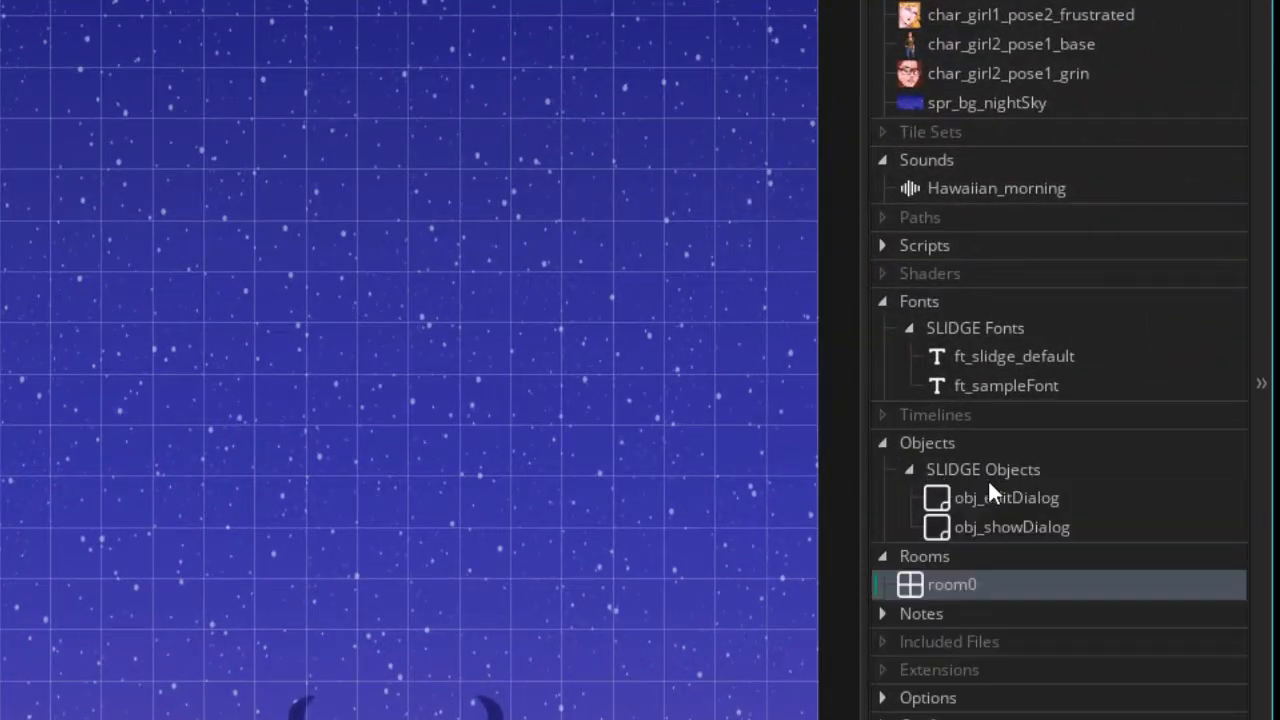
click(942, 505)
drag(935, 501, 53, 236)
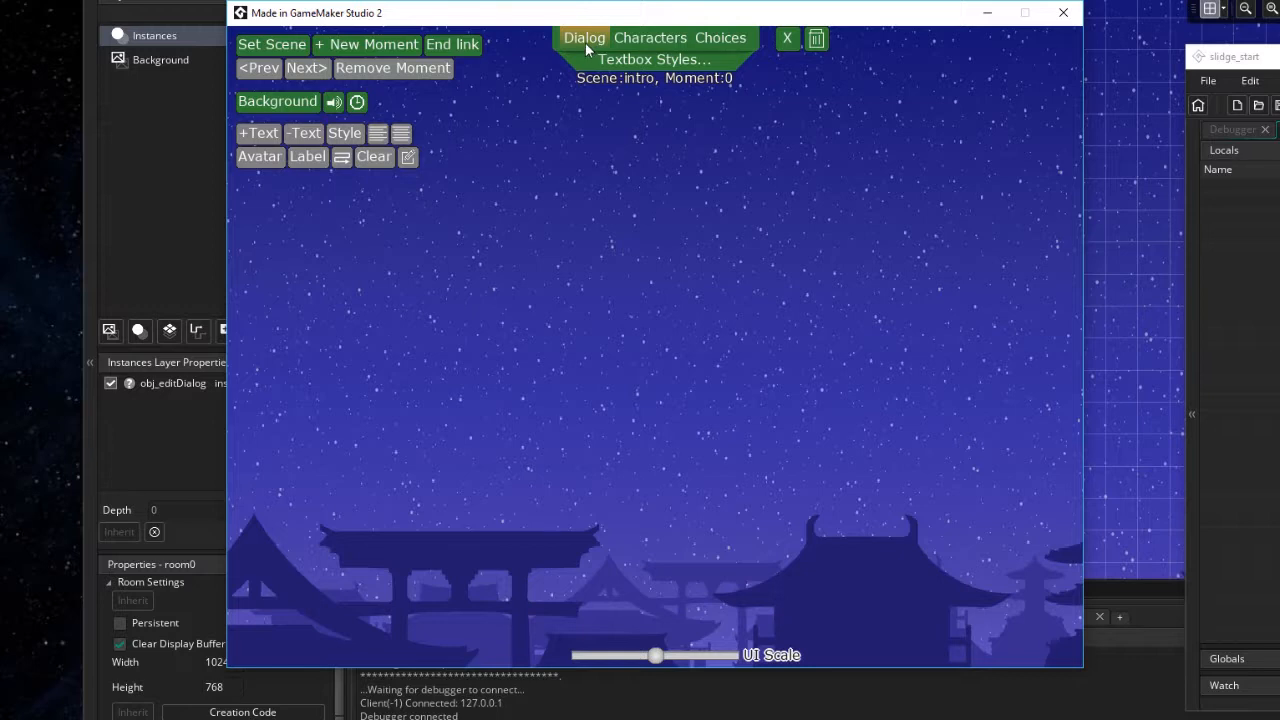
Browse the Dialog, Characters and Choices tabs of the running dialog editor
click(658, 40)
click(731, 44)
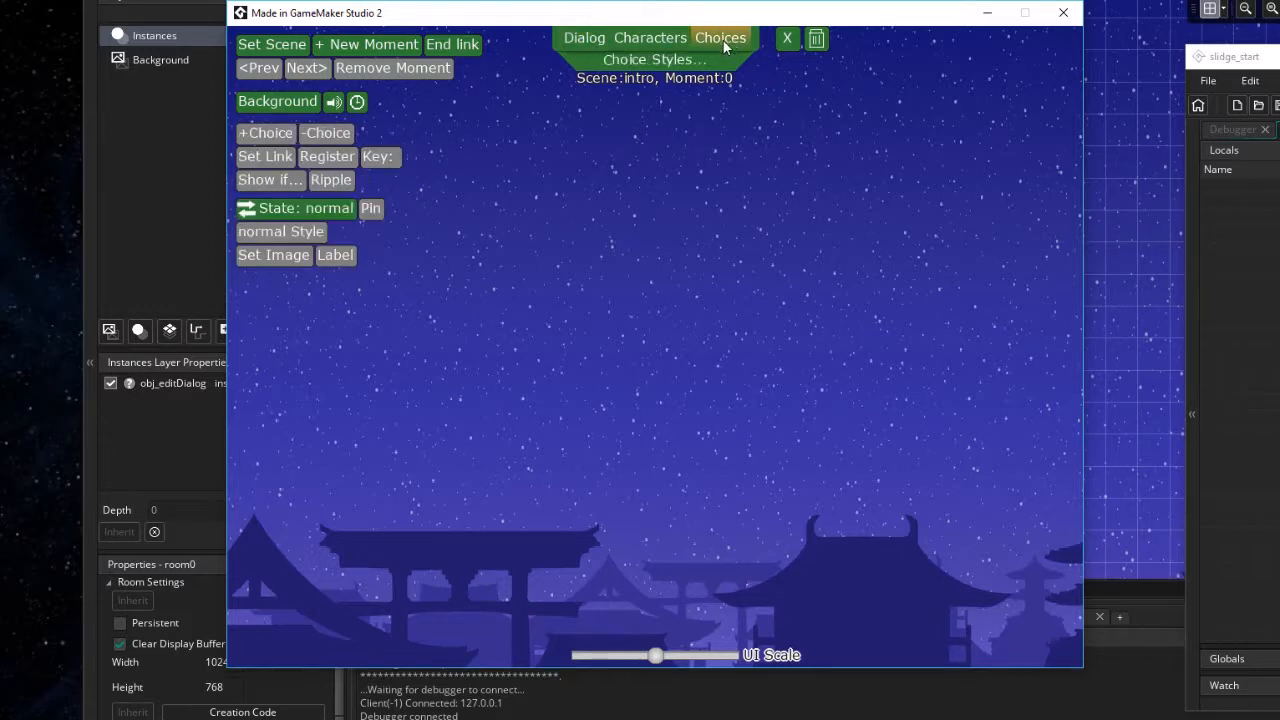
click(647, 41)
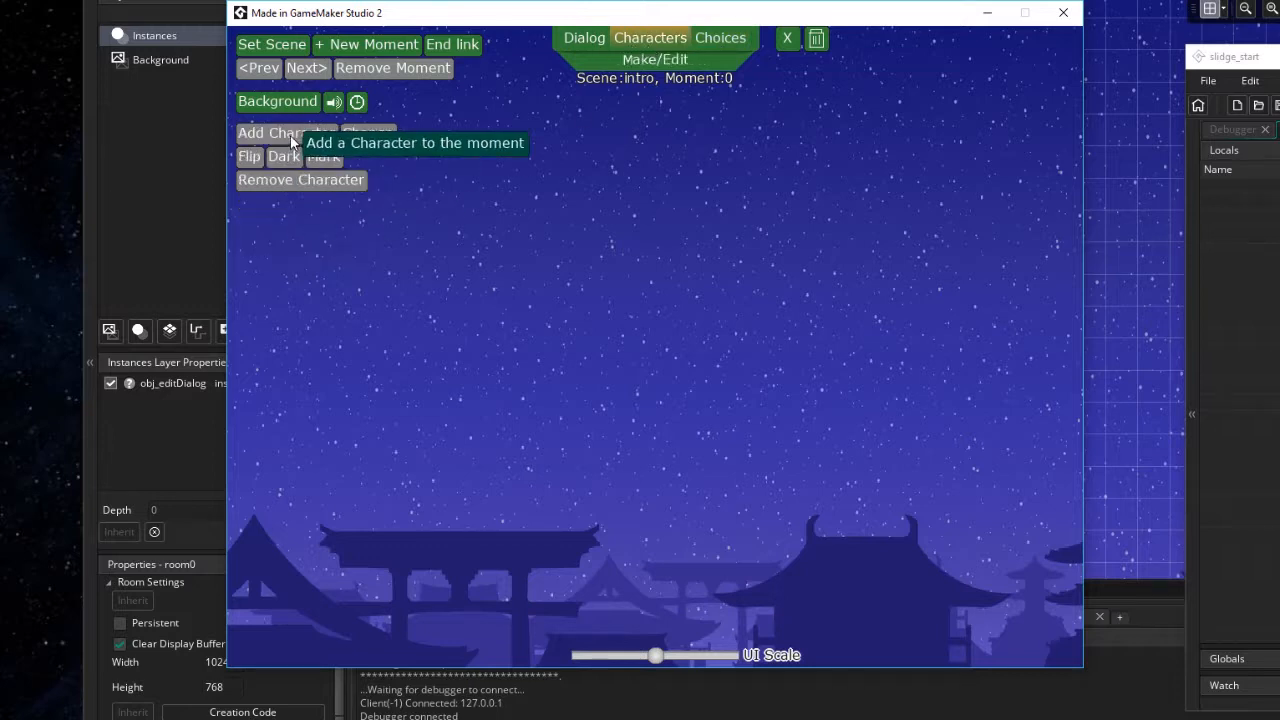
click(584, 39)
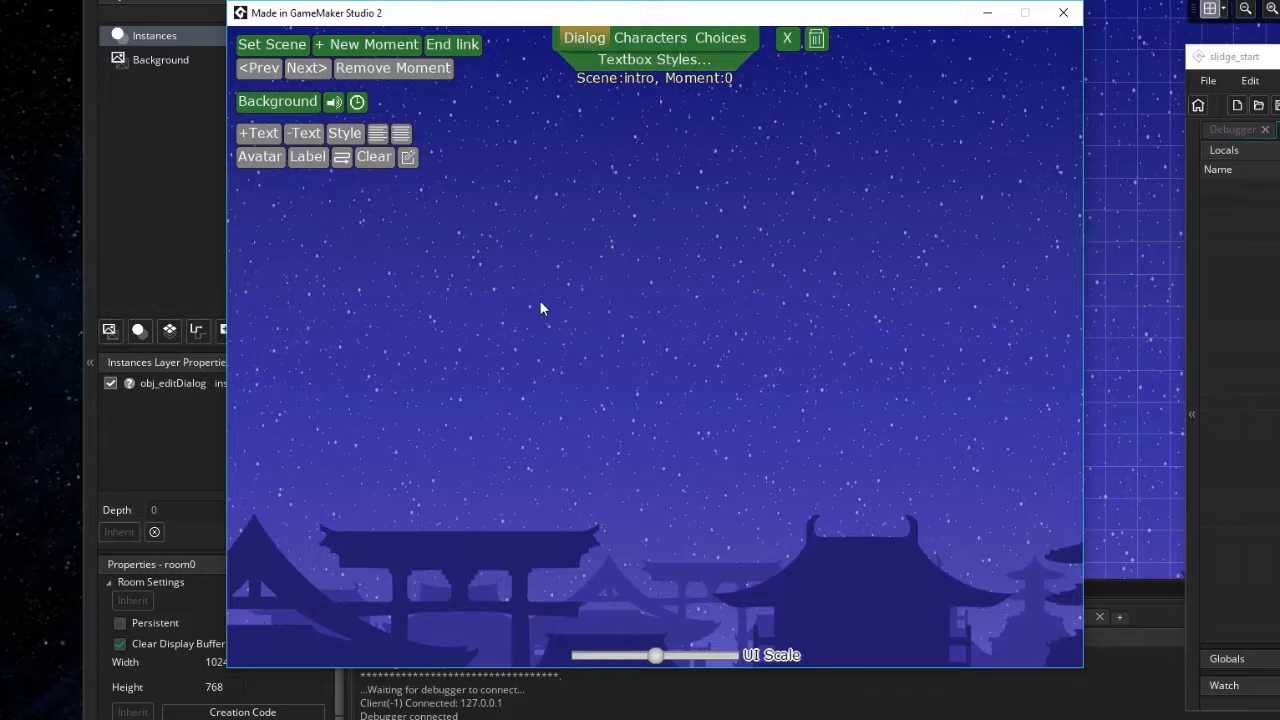
click(658, 39)
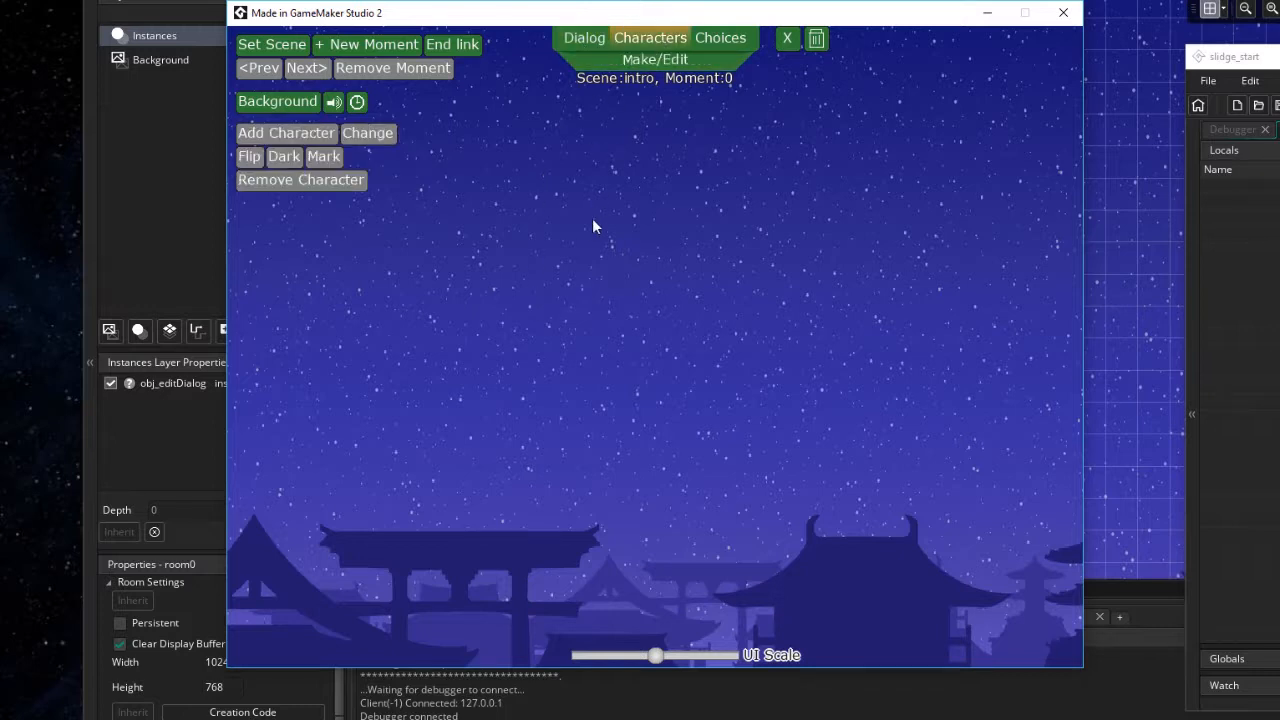
click(722, 39)
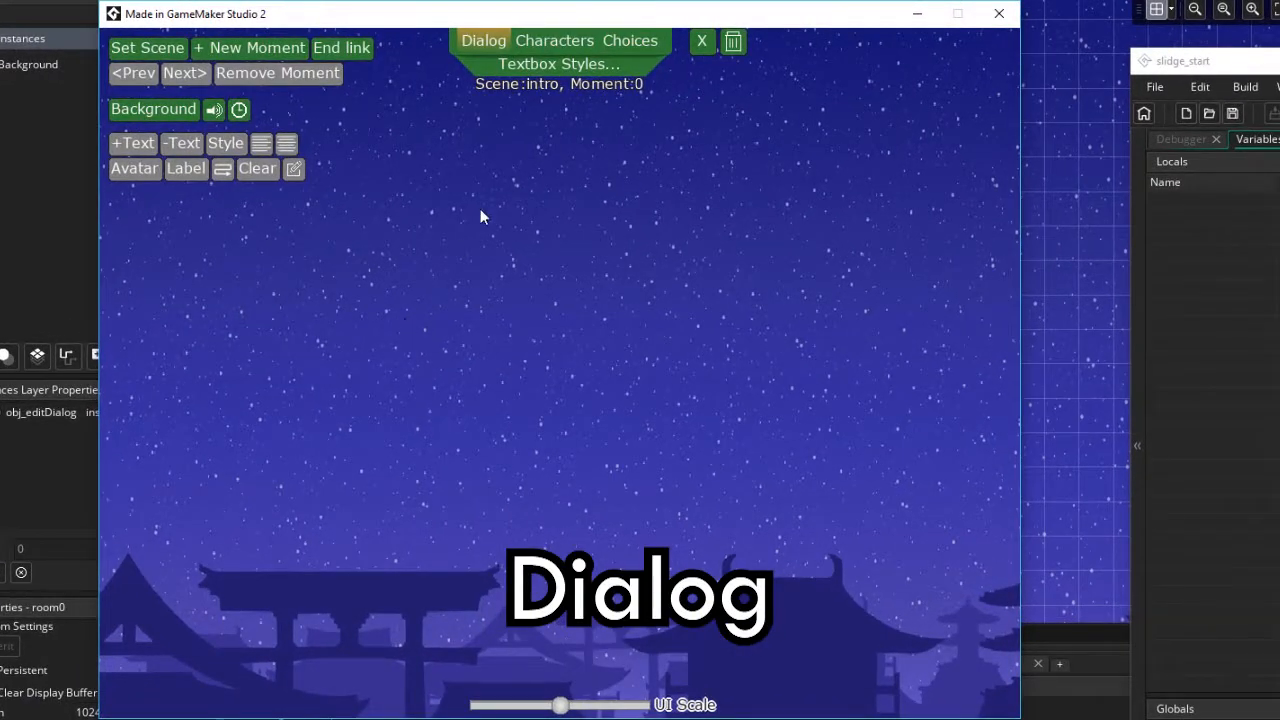
Open Textbox Styles, enable a background shape as a RoundRect and adjust its corner radius
click(554, 66)
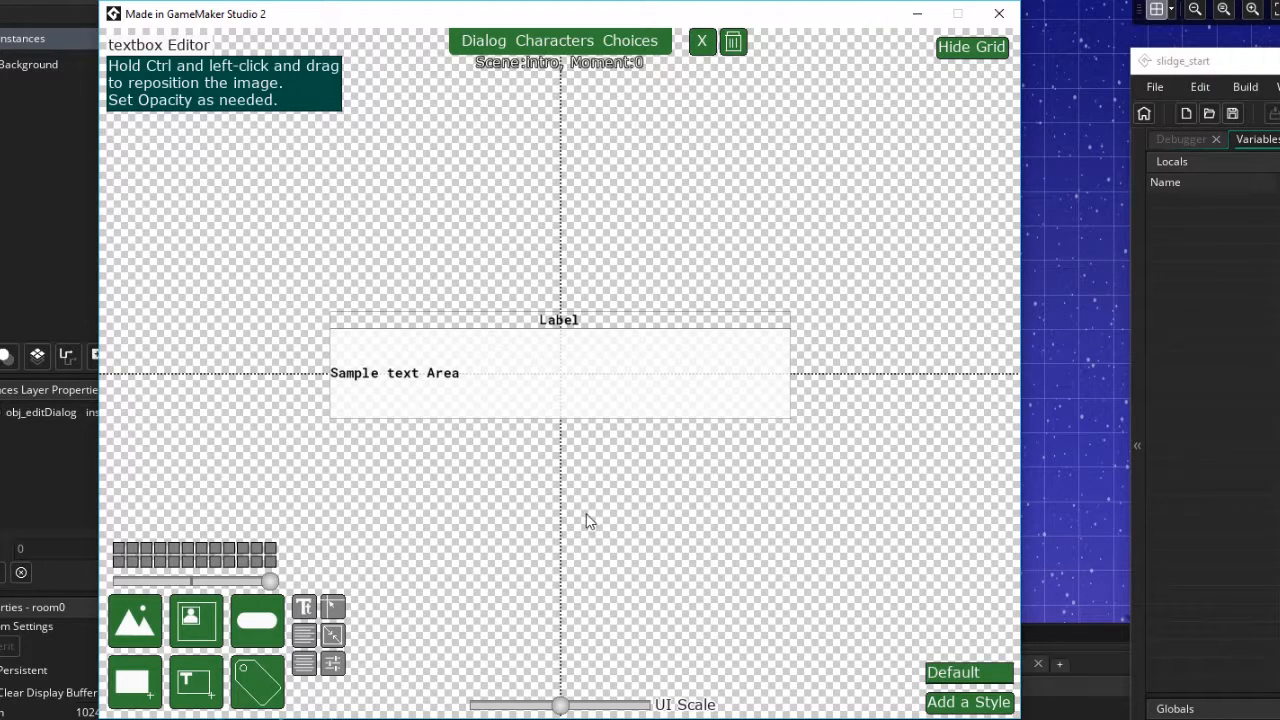
click(130, 684)
click(337, 665)
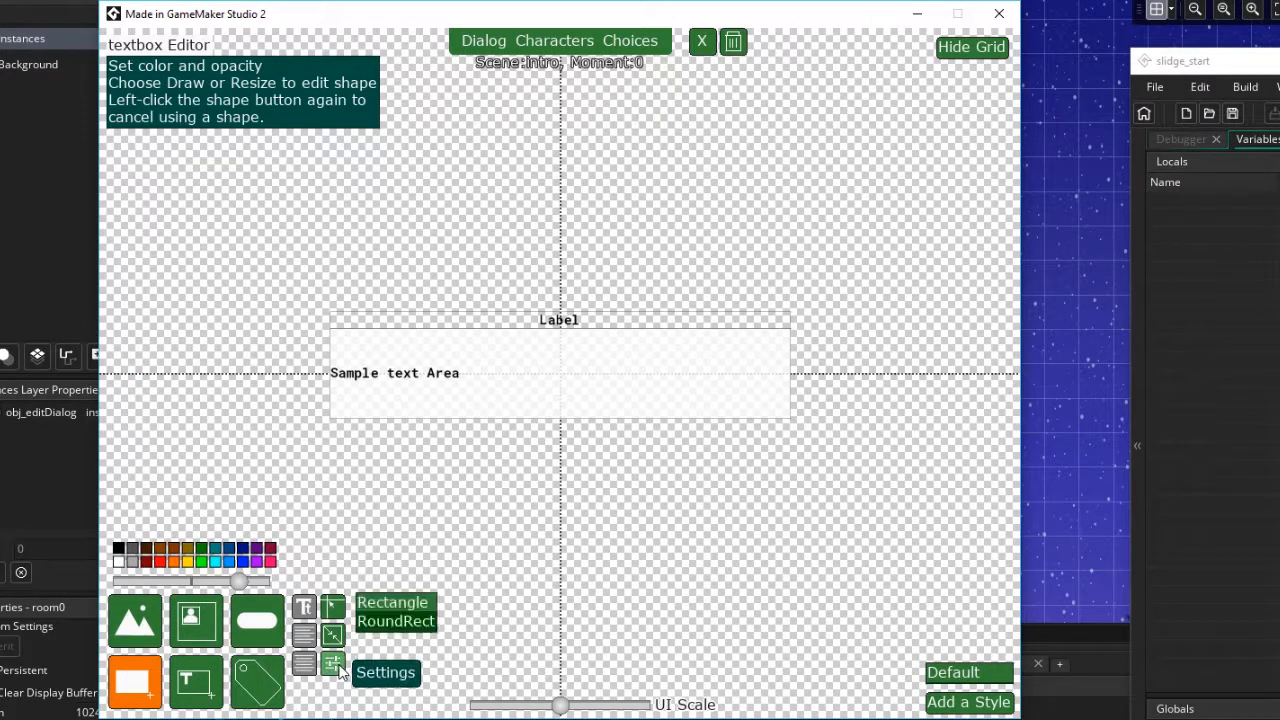
click(400, 628)
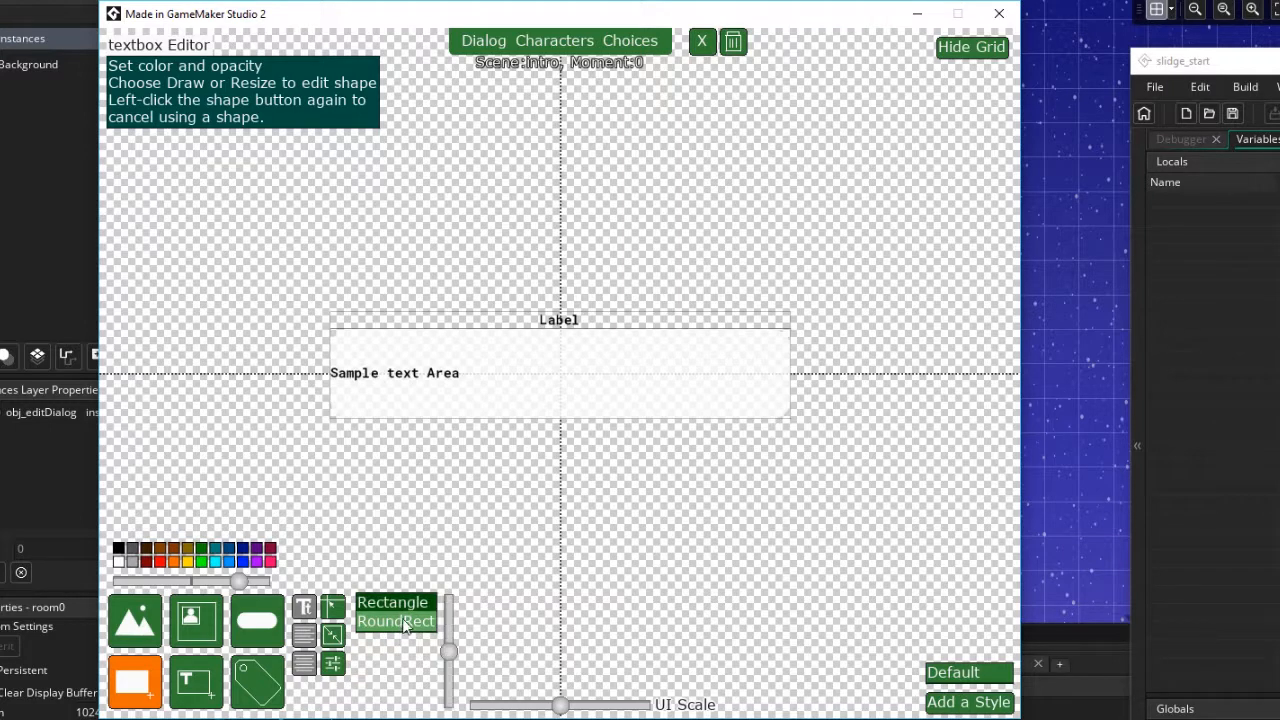
drag(455, 655, 451, 625)
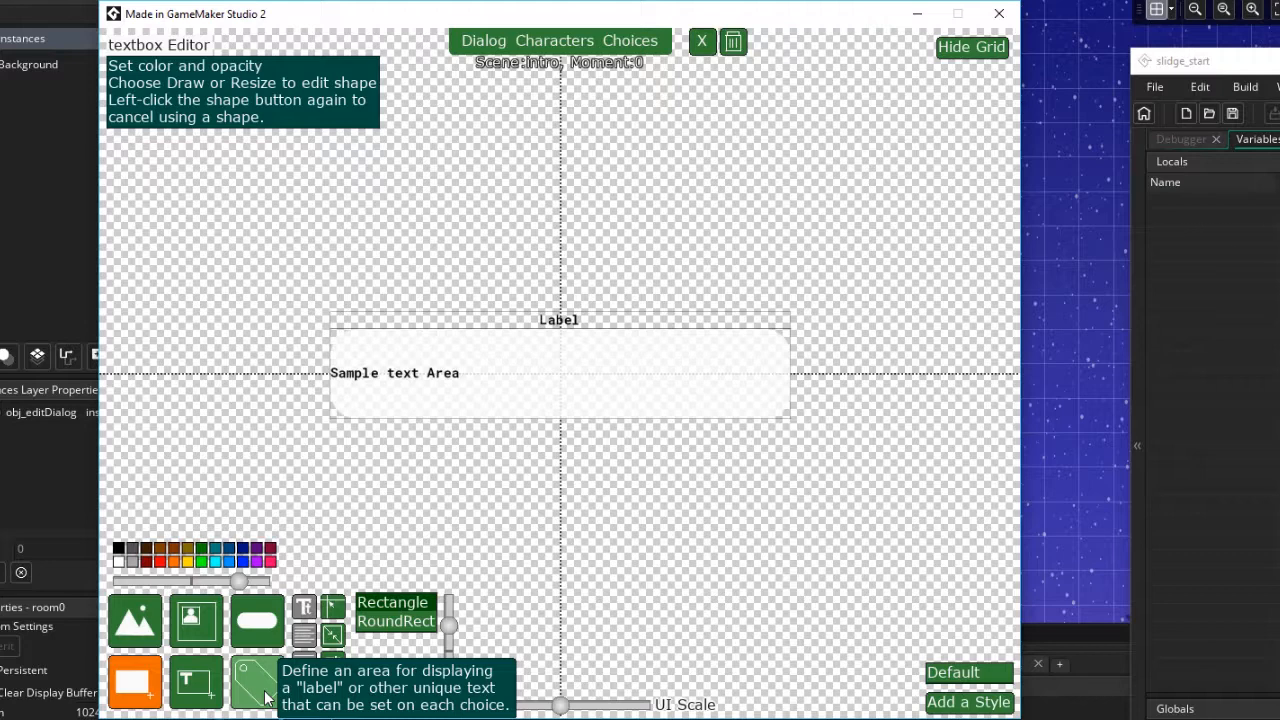
click(130, 688)
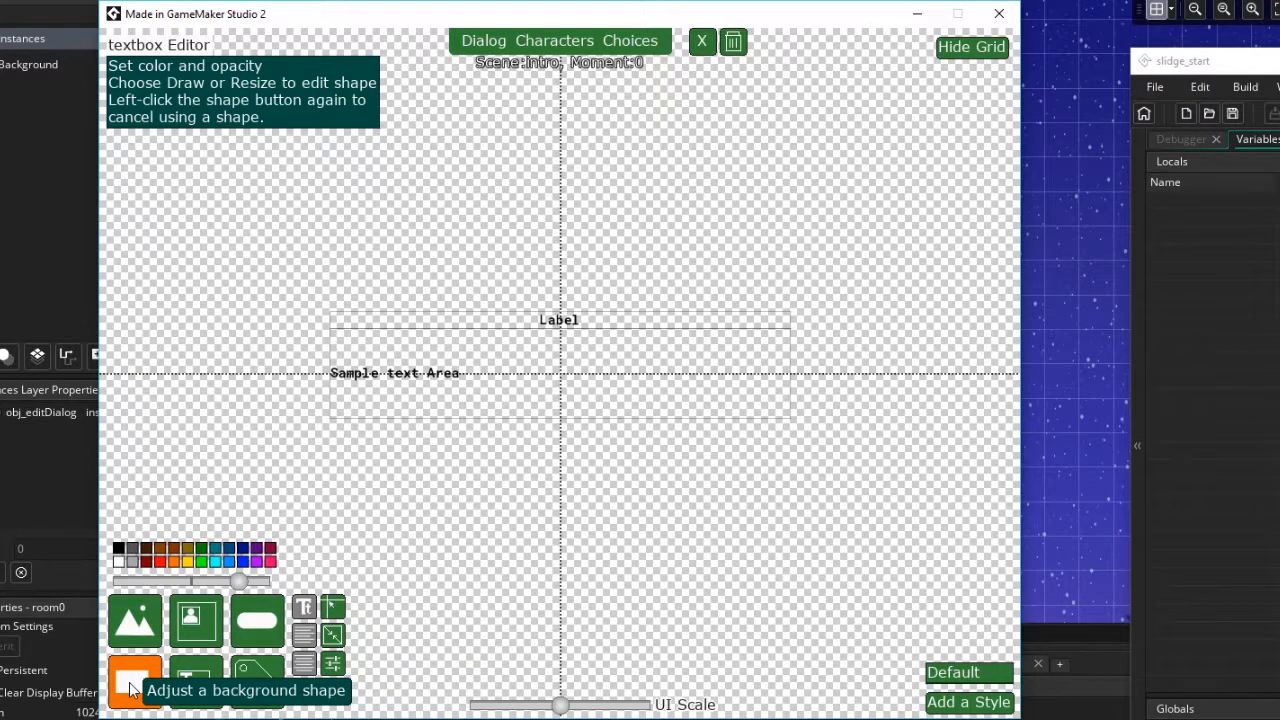
click(130, 688)
click(146, 562)
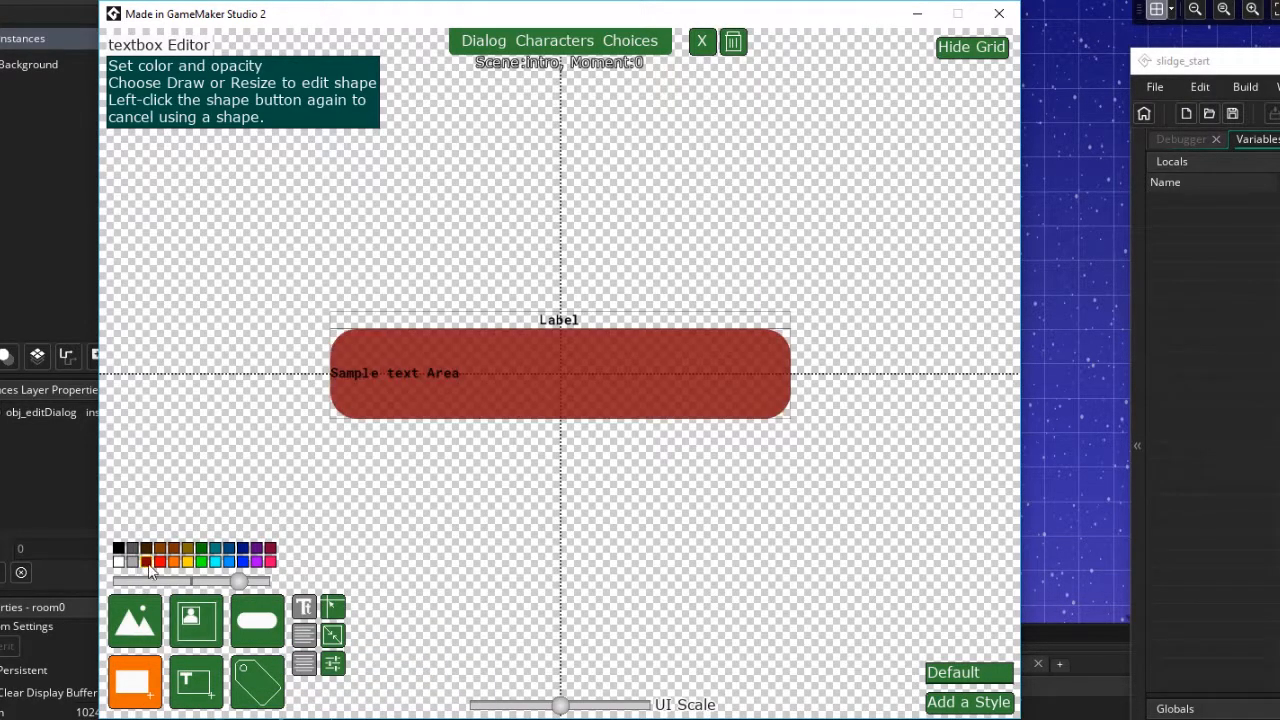
click(187, 562)
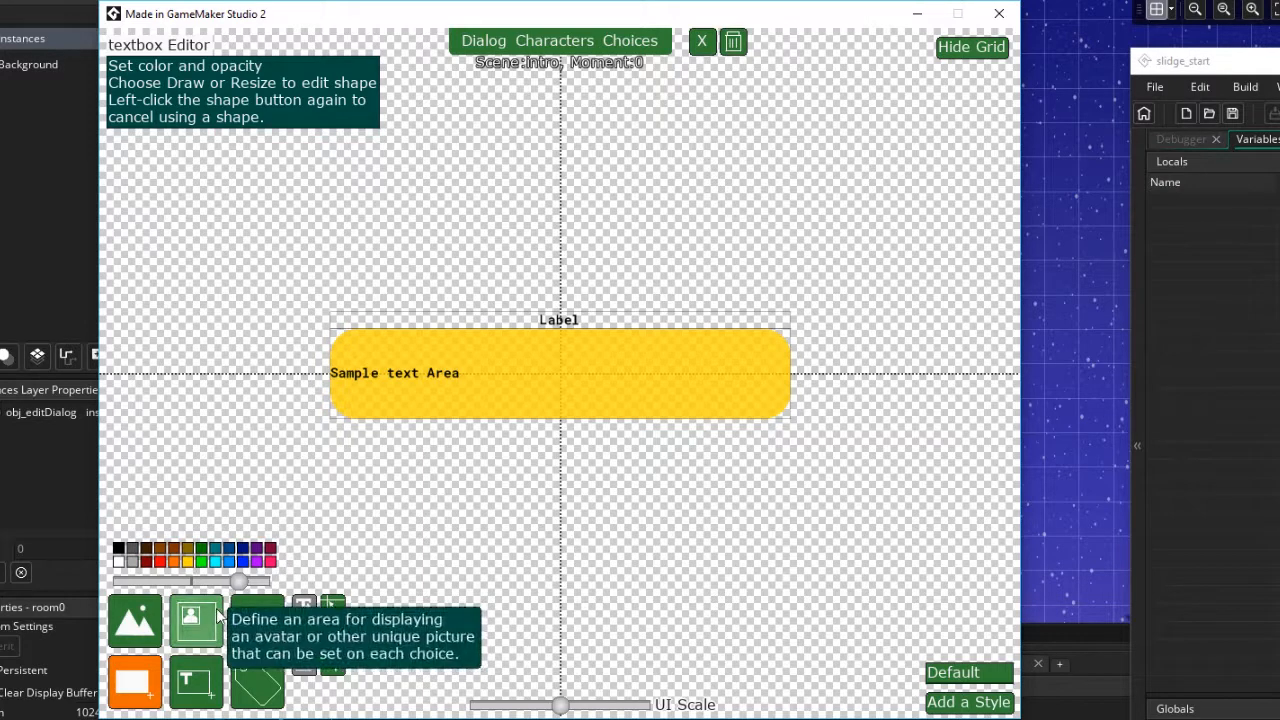
drag(238, 581, 187, 582)
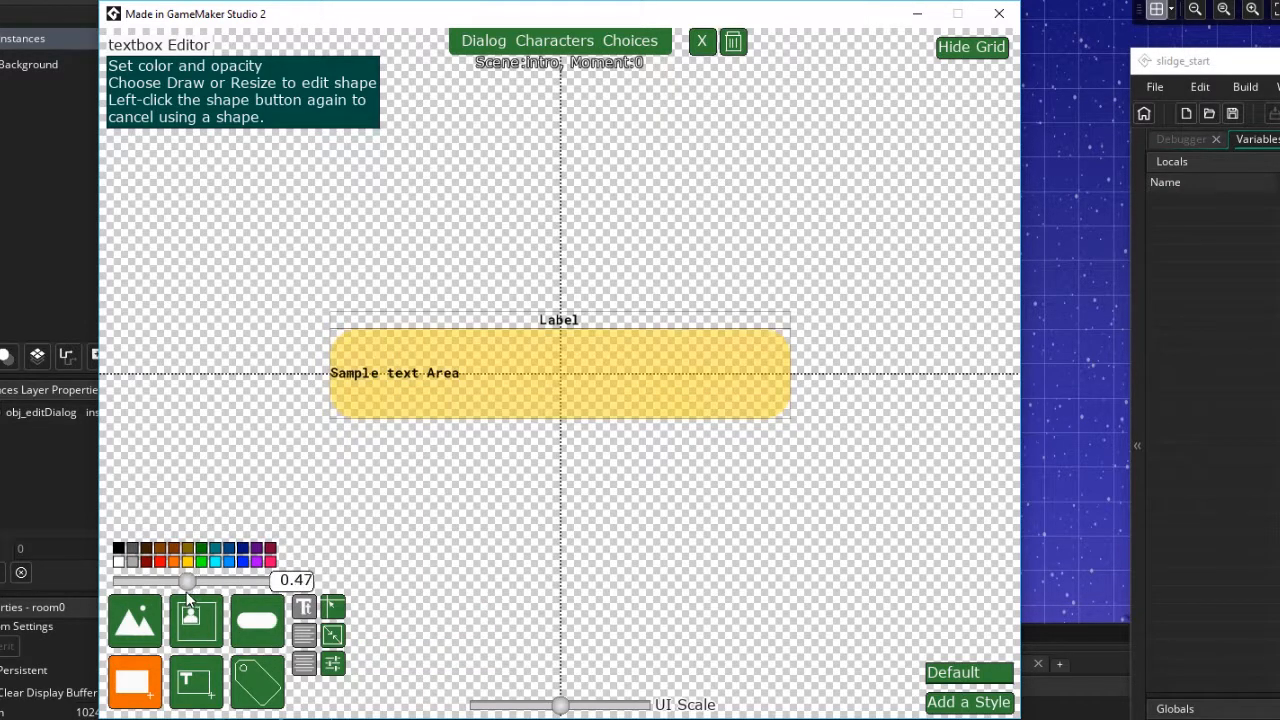
Adjust the shape's corner radius and set its colour to white with 0.68 opacity
click(332, 664)
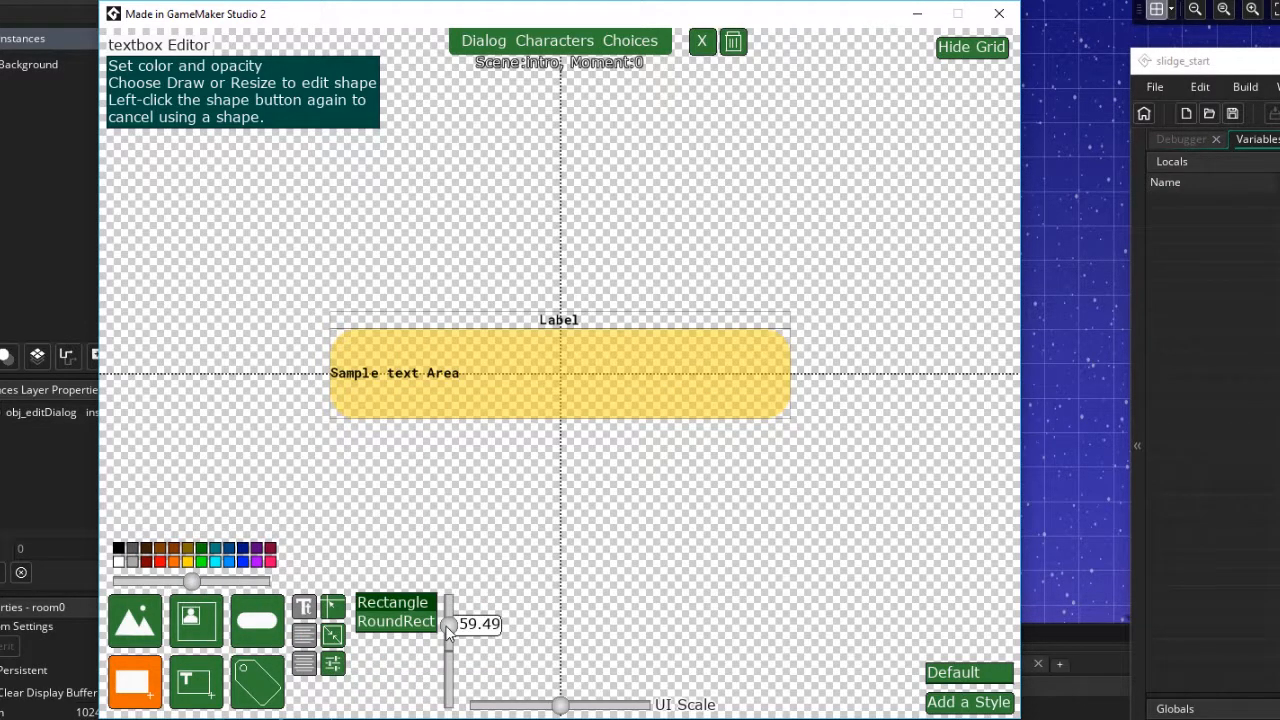
mouse_move(448, 630)
mouse_down()
mouse_move(448, 705)
mouse_move(448, 624)
mouse_up()
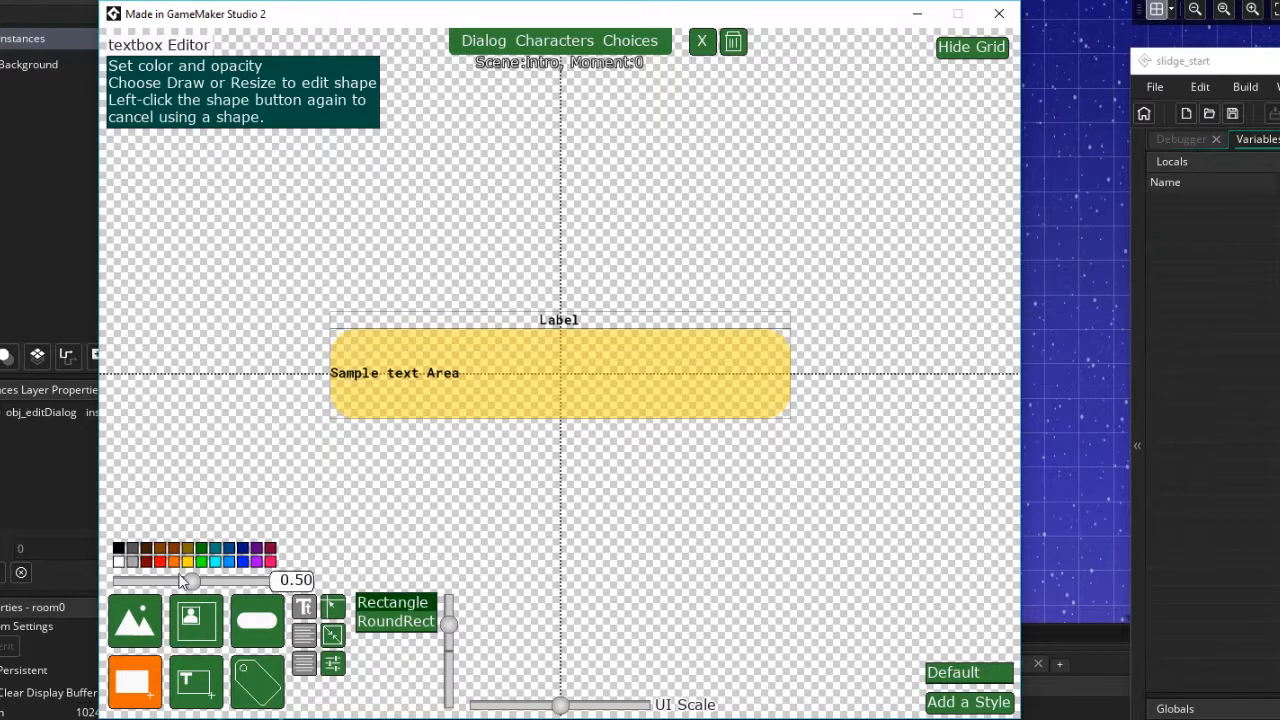
click(118, 561)
click(194, 582)
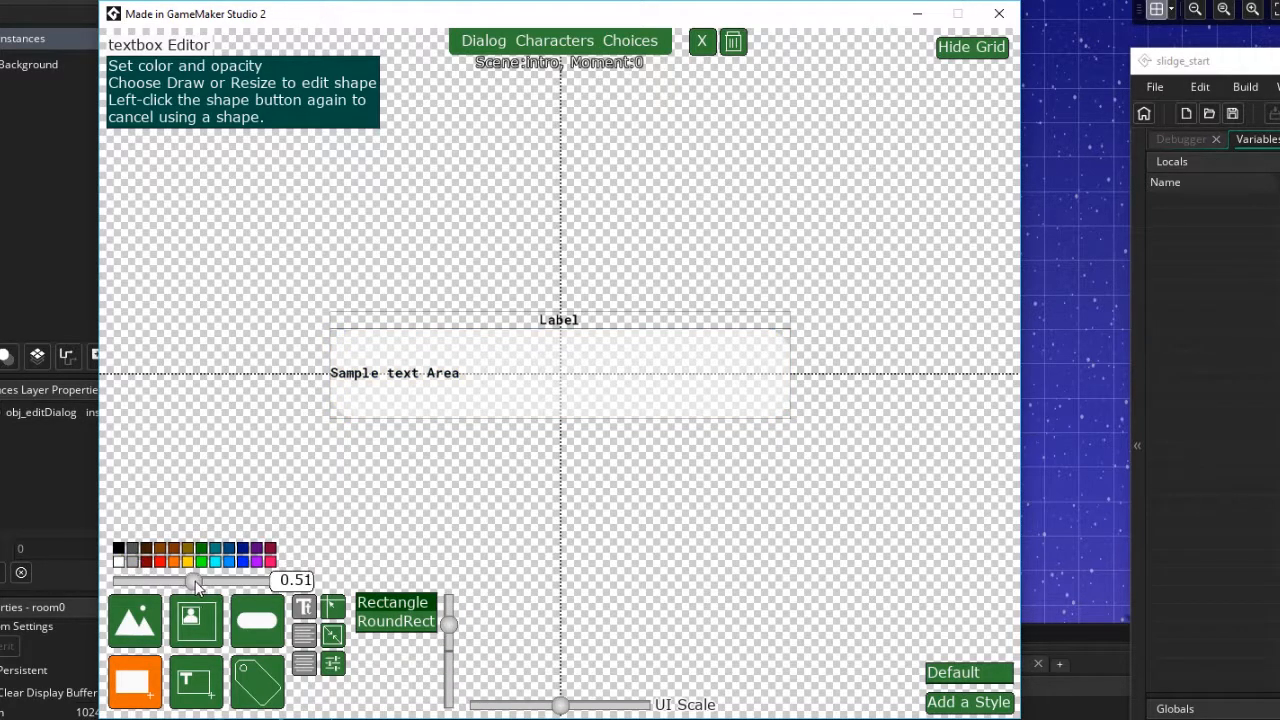
drag(195, 580, 219, 574)
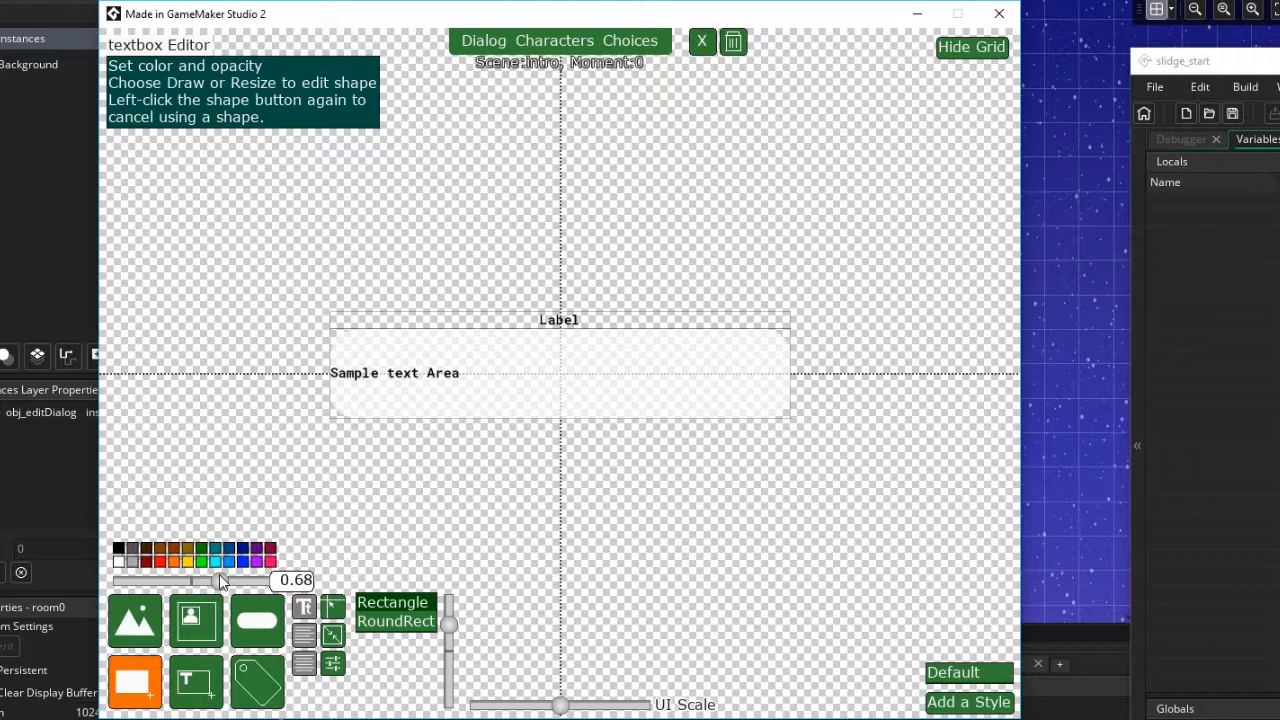
Enable the text area, set its font to ft_sampleFont and align the text to center
click(195, 690)
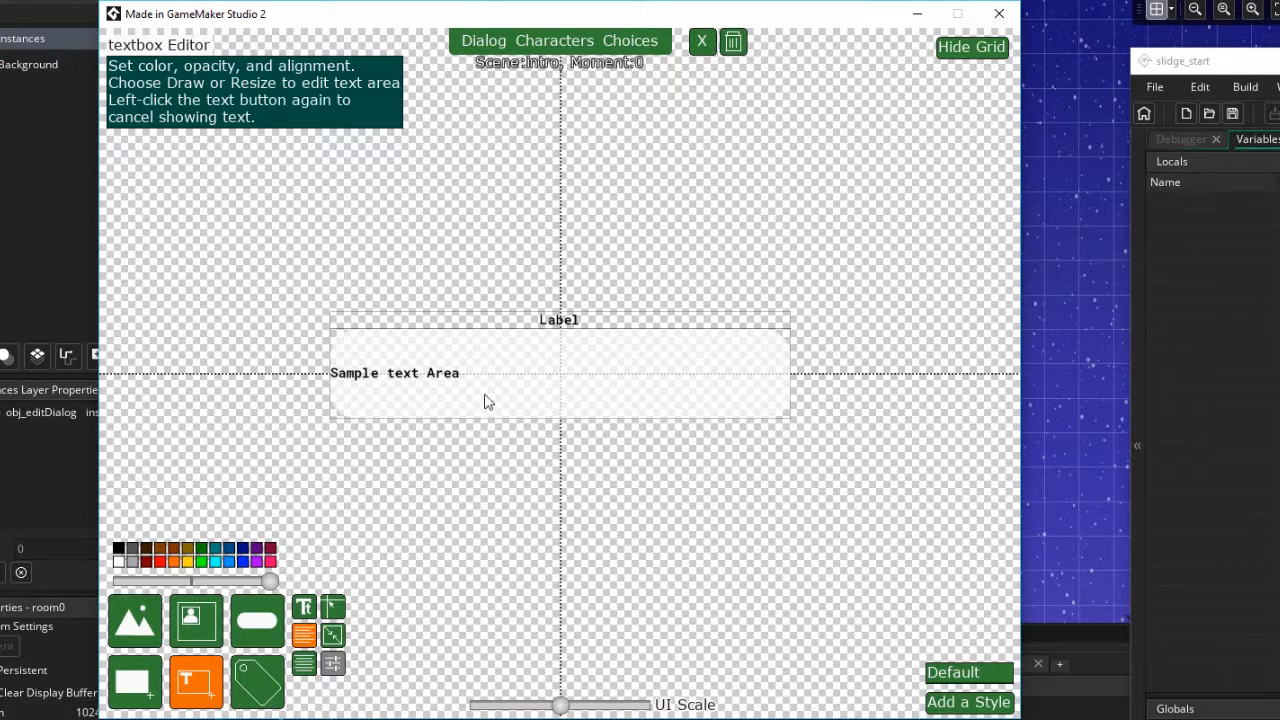
click(304, 607)
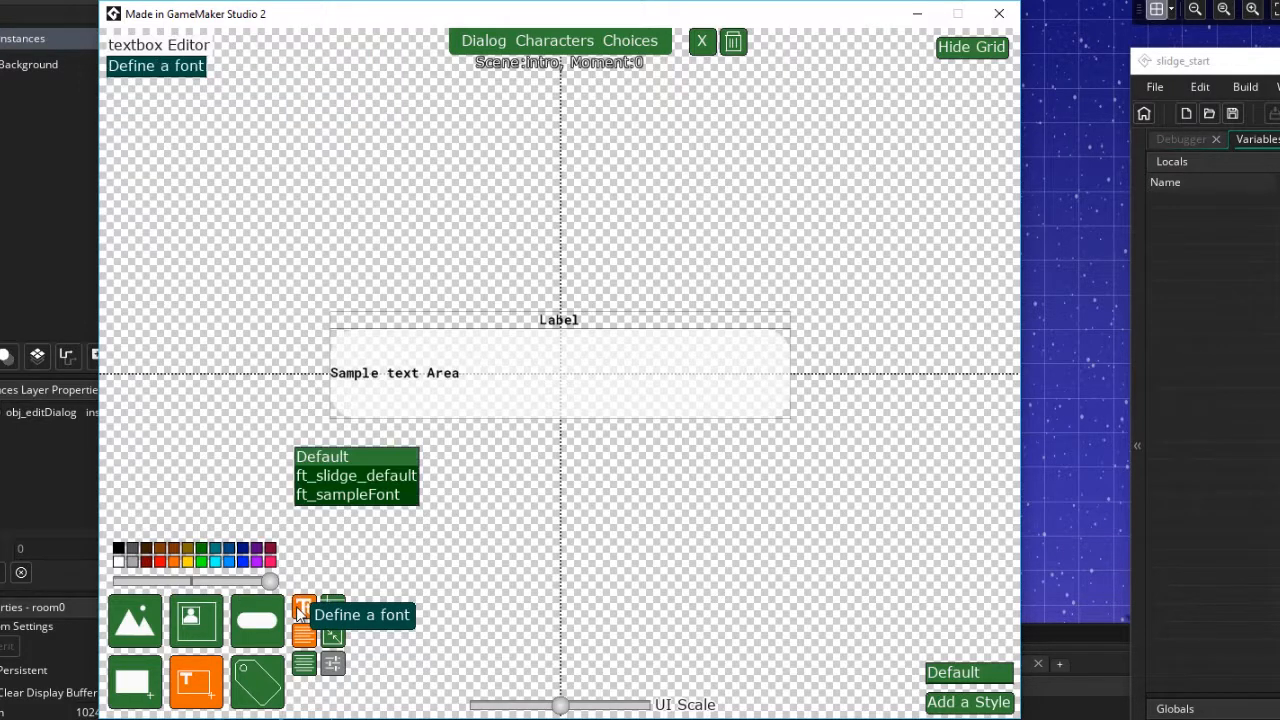
click(366, 503)
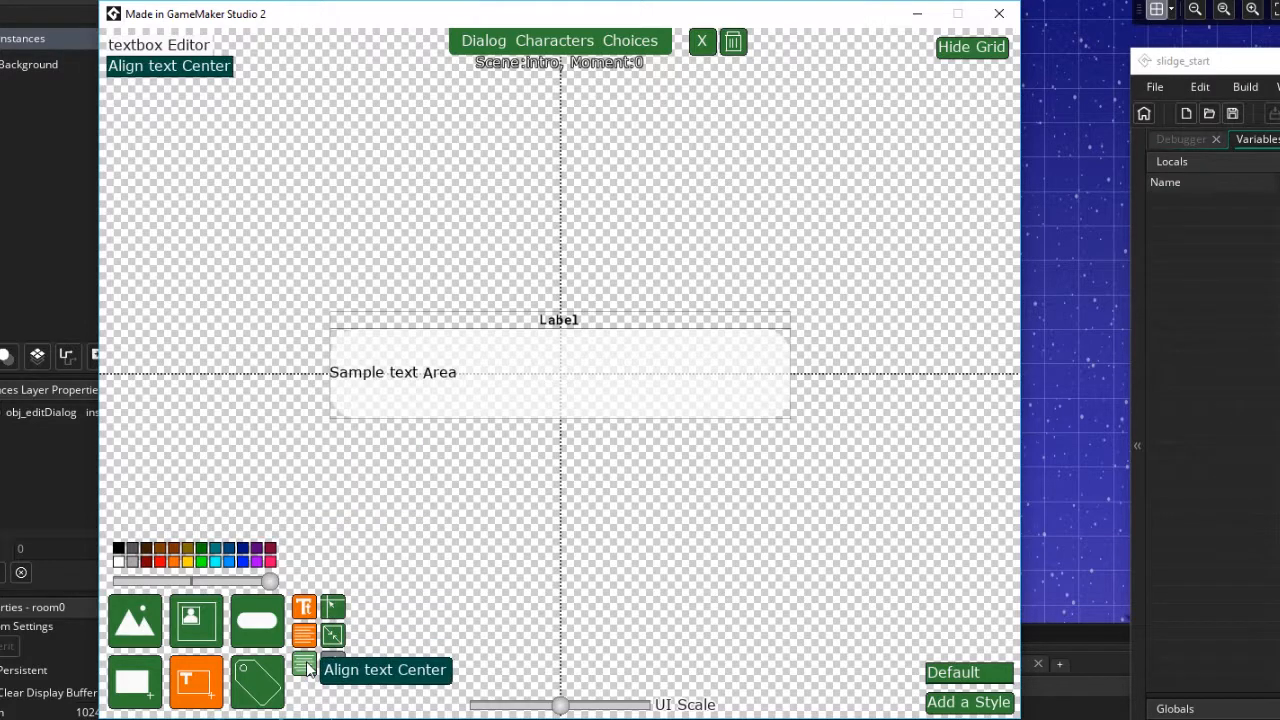
click(304, 663)
Resize the text area, pulling its top and left edges slightly inward
click(333, 636)
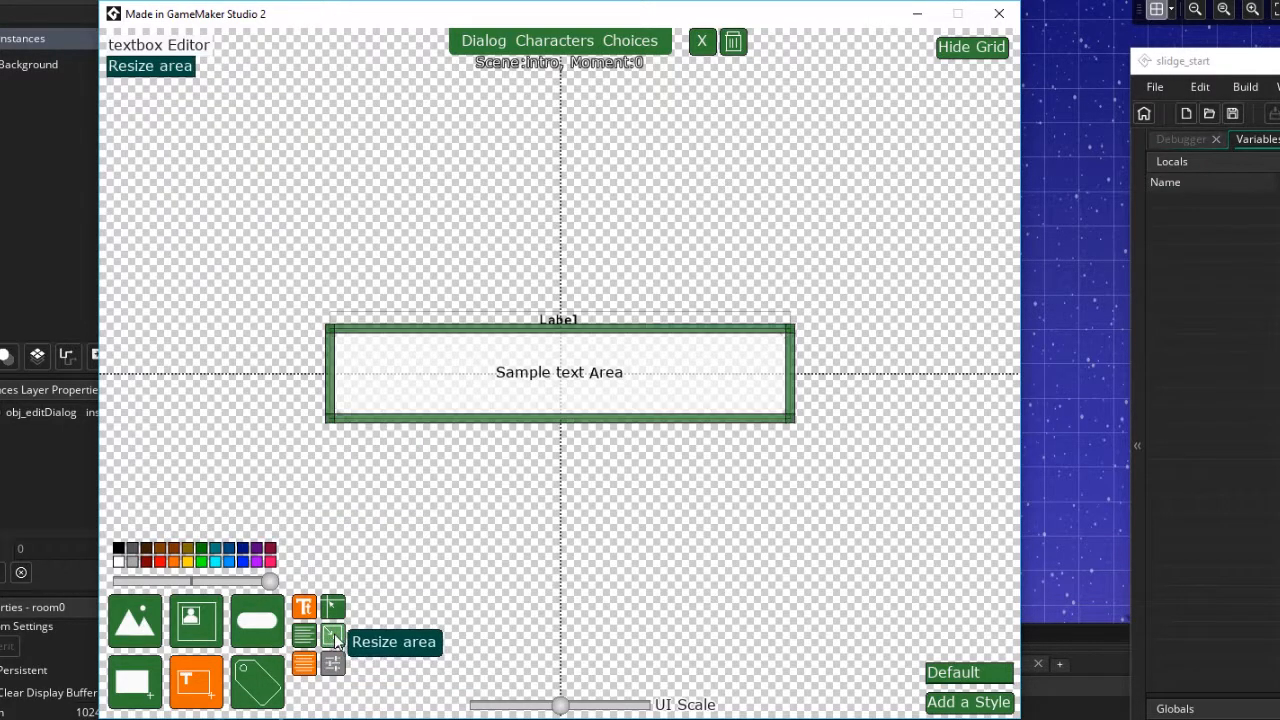
drag(551, 338, 560, 341)
drag(550, 418, 547, 417)
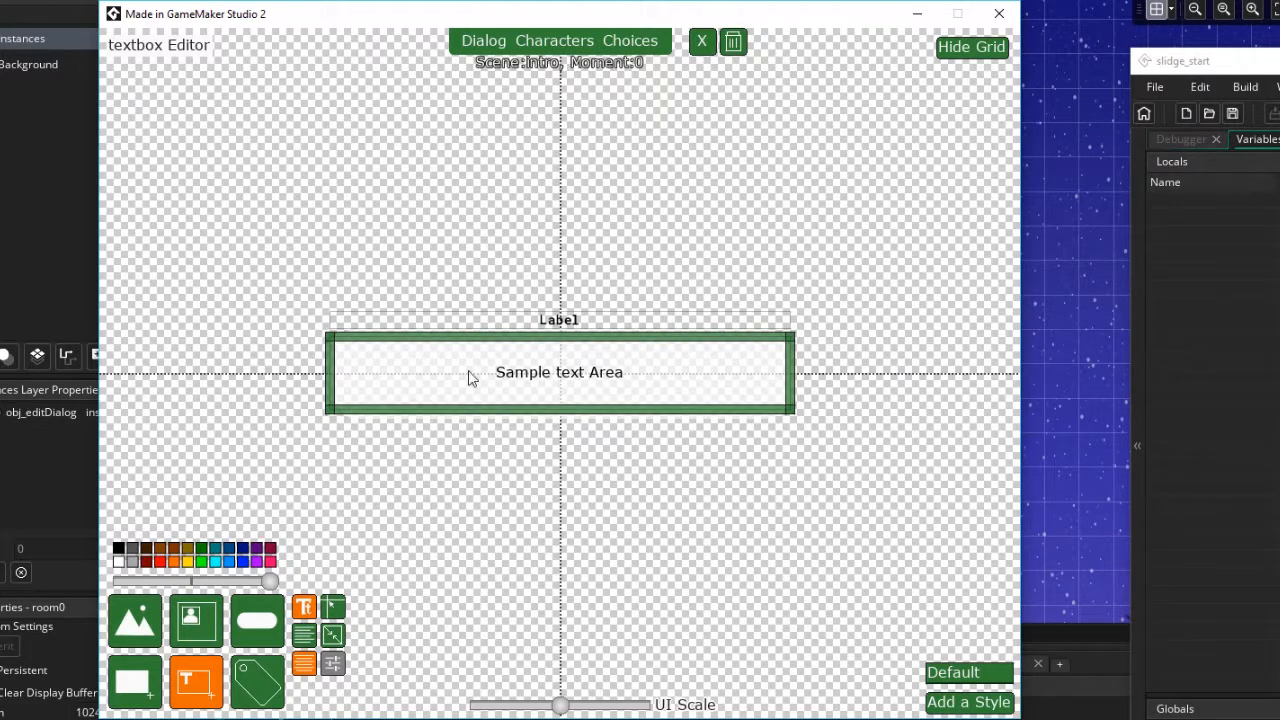
mouse_move(330, 373)
mouse_down()
mouse_move(356, 376)
mouse_move(340, 381)
mouse_up()
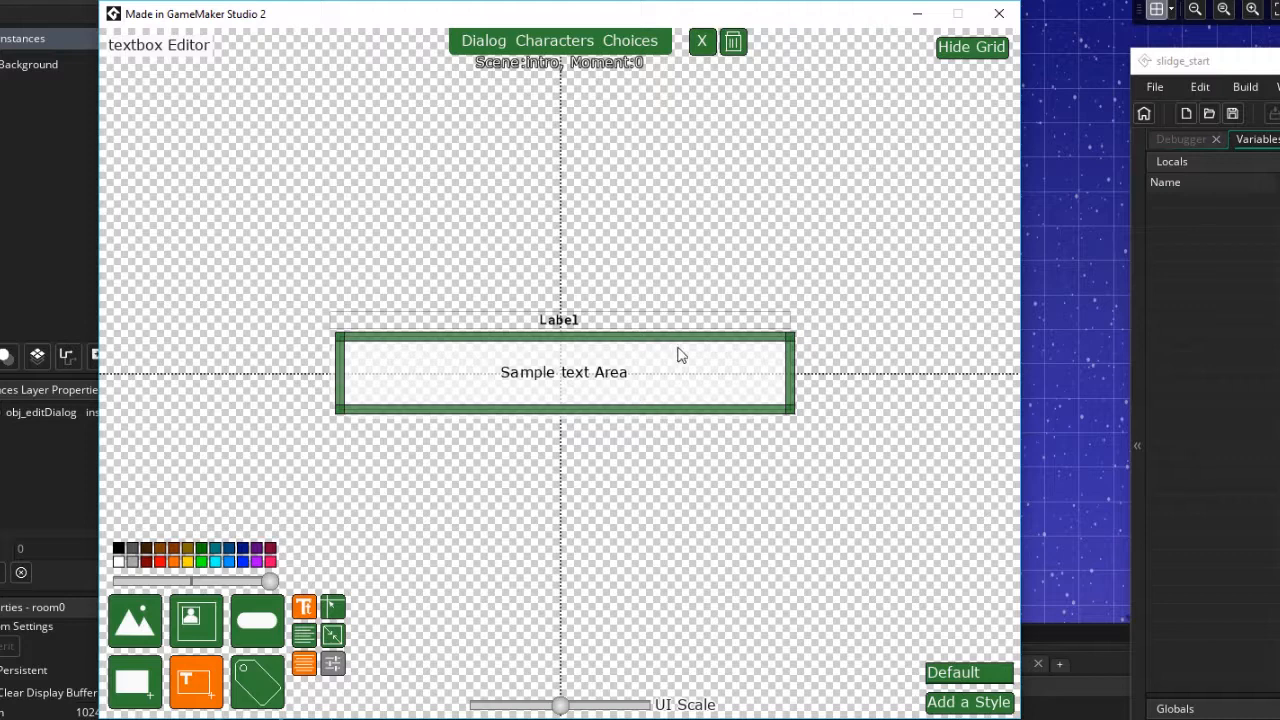
Pull the text area's right edge slightly inward and toggle the label area tool
drag(790, 396, 783, 398)
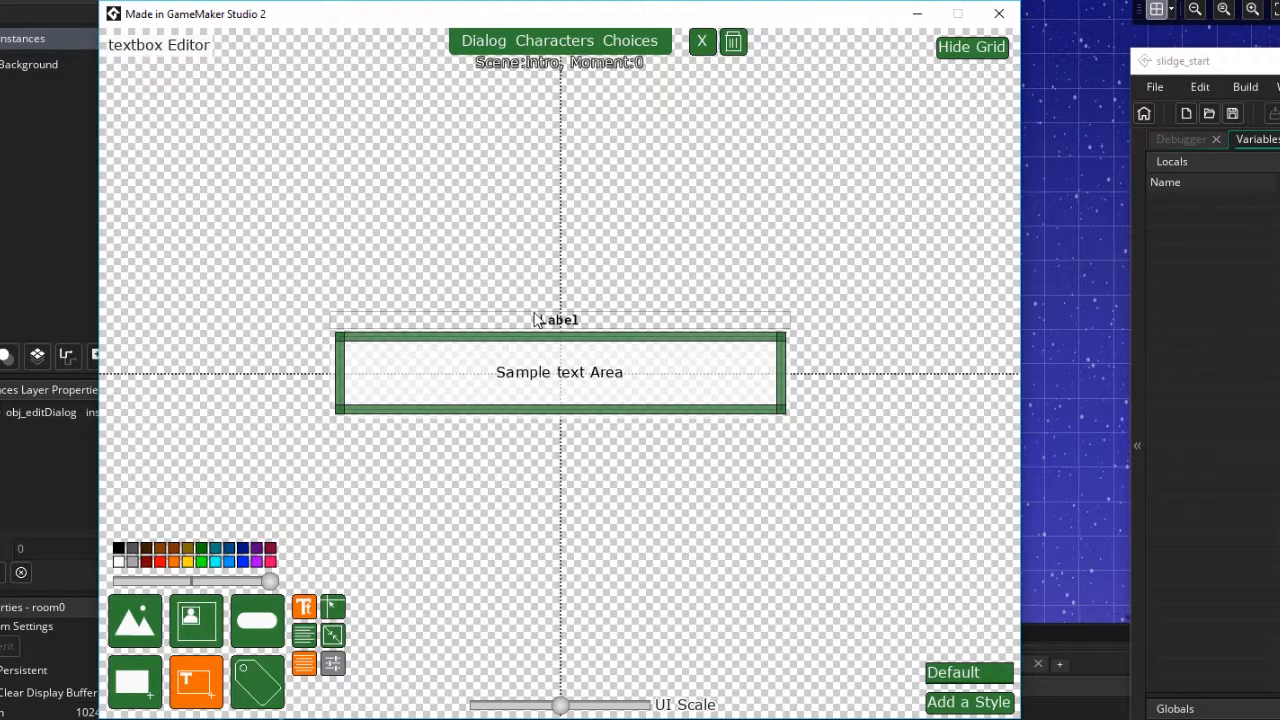
click(262, 682)
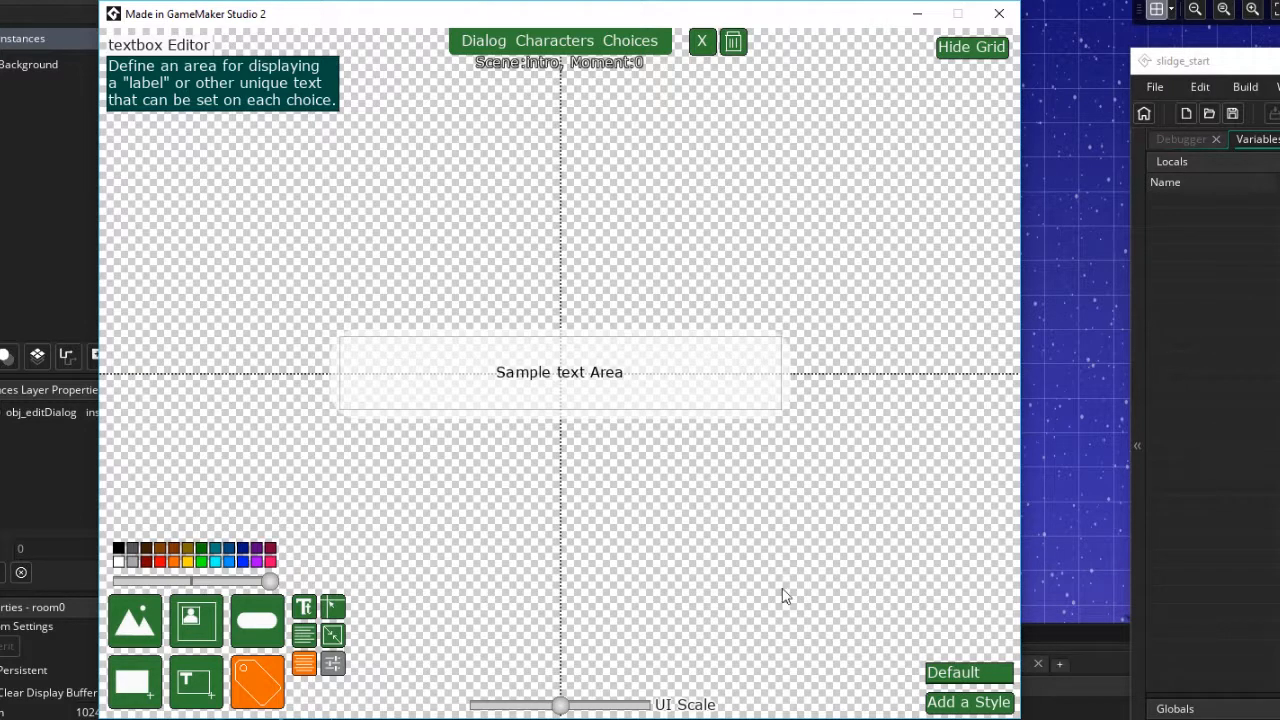
Preview the textbox style against the scene background by toggling the grid off and back on
click(968, 702)
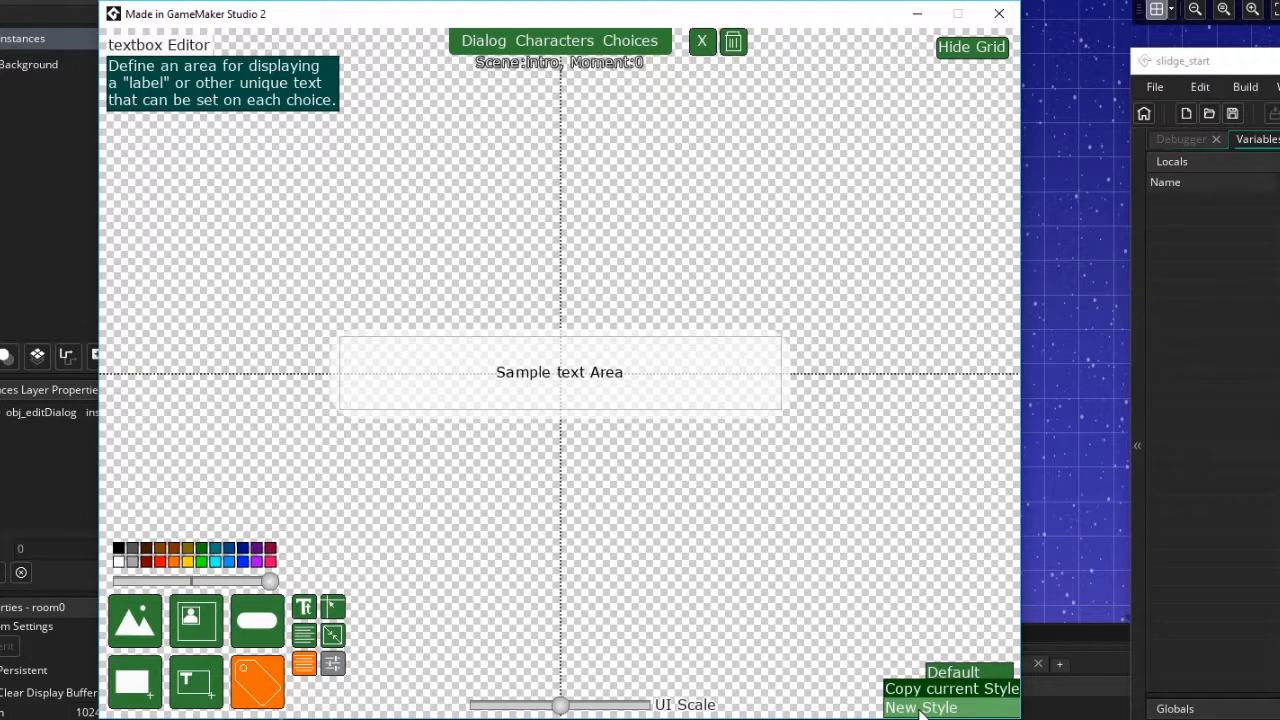
click(887, 577)
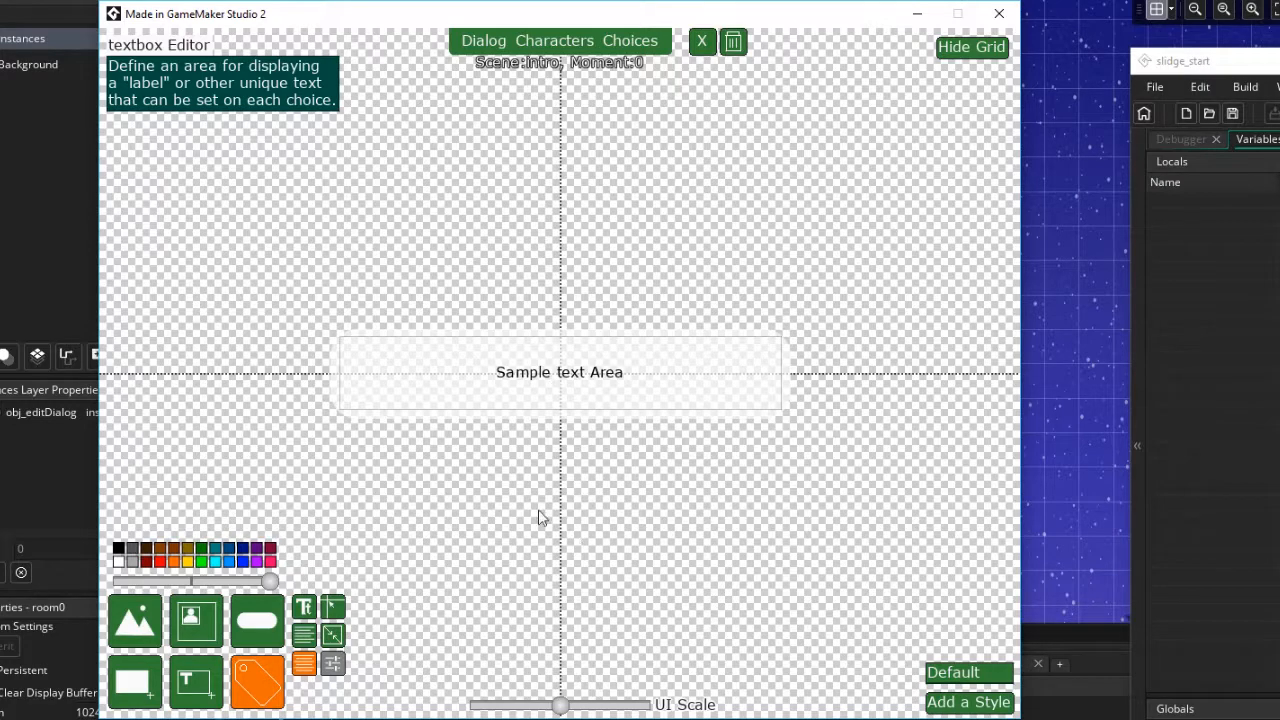
click(973, 46)
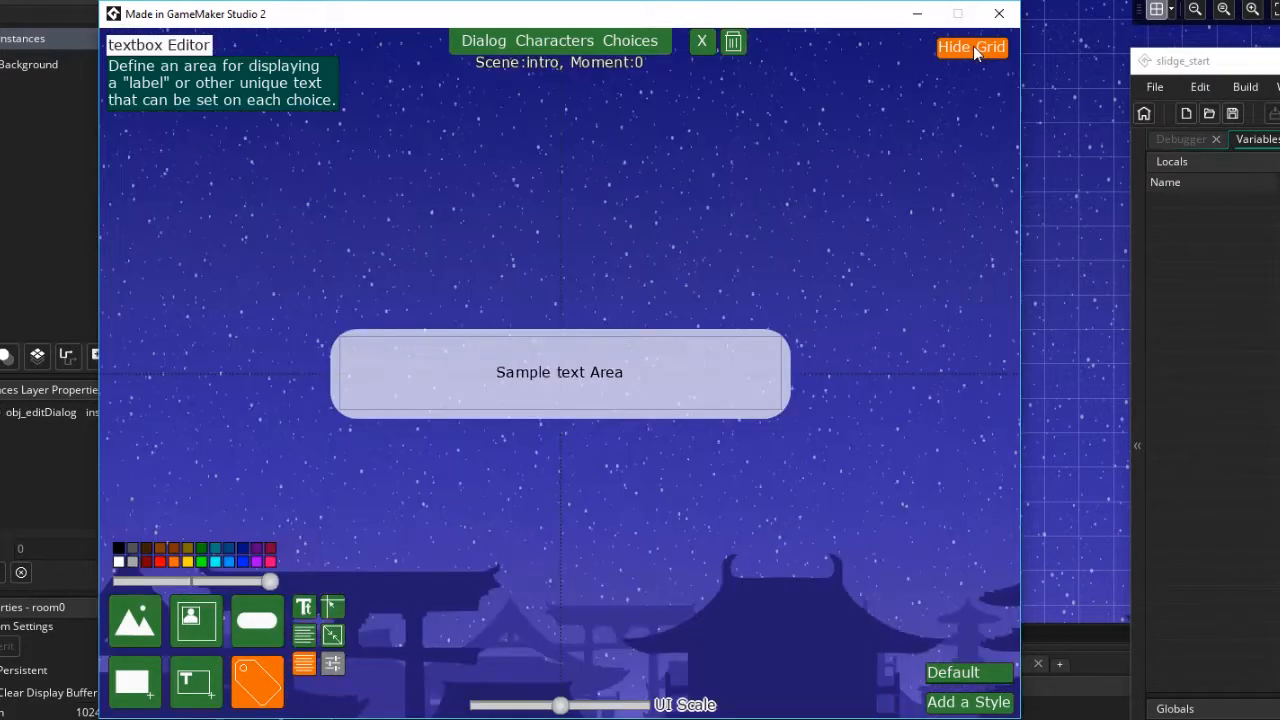
click(973, 46)
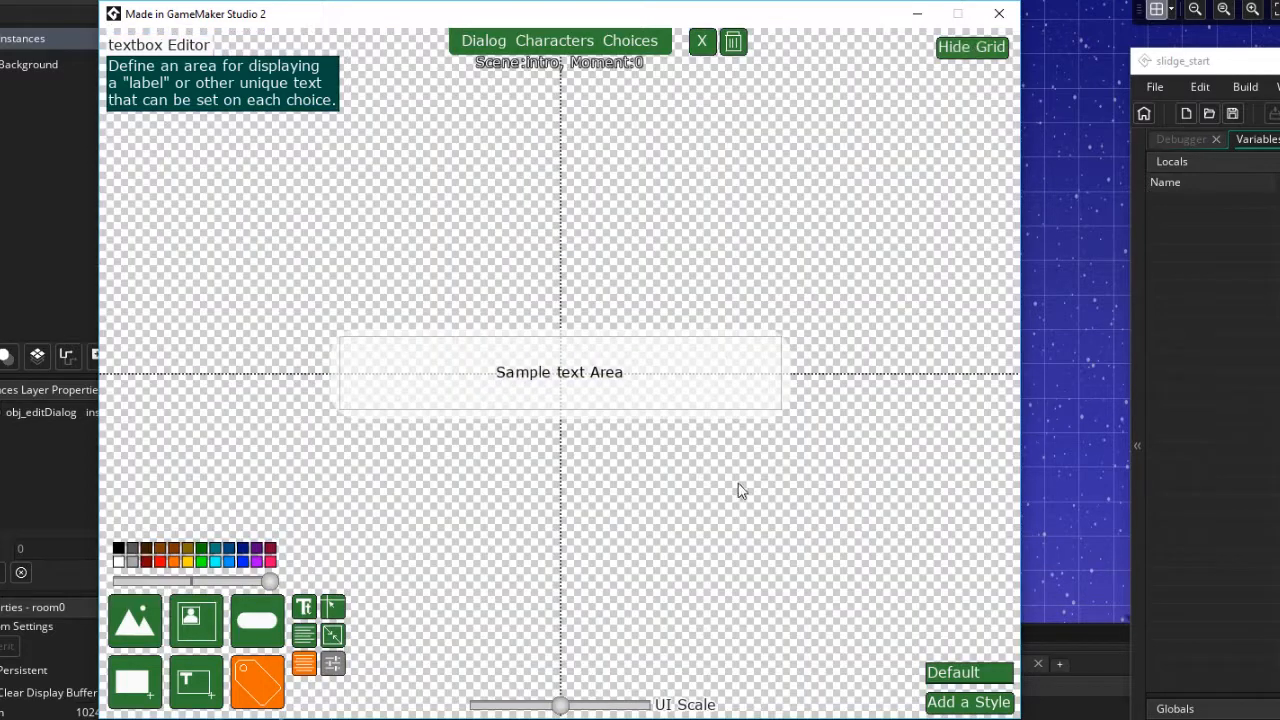
Return to the dialog editor and add a sample text line to the current moment
click(492, 46)
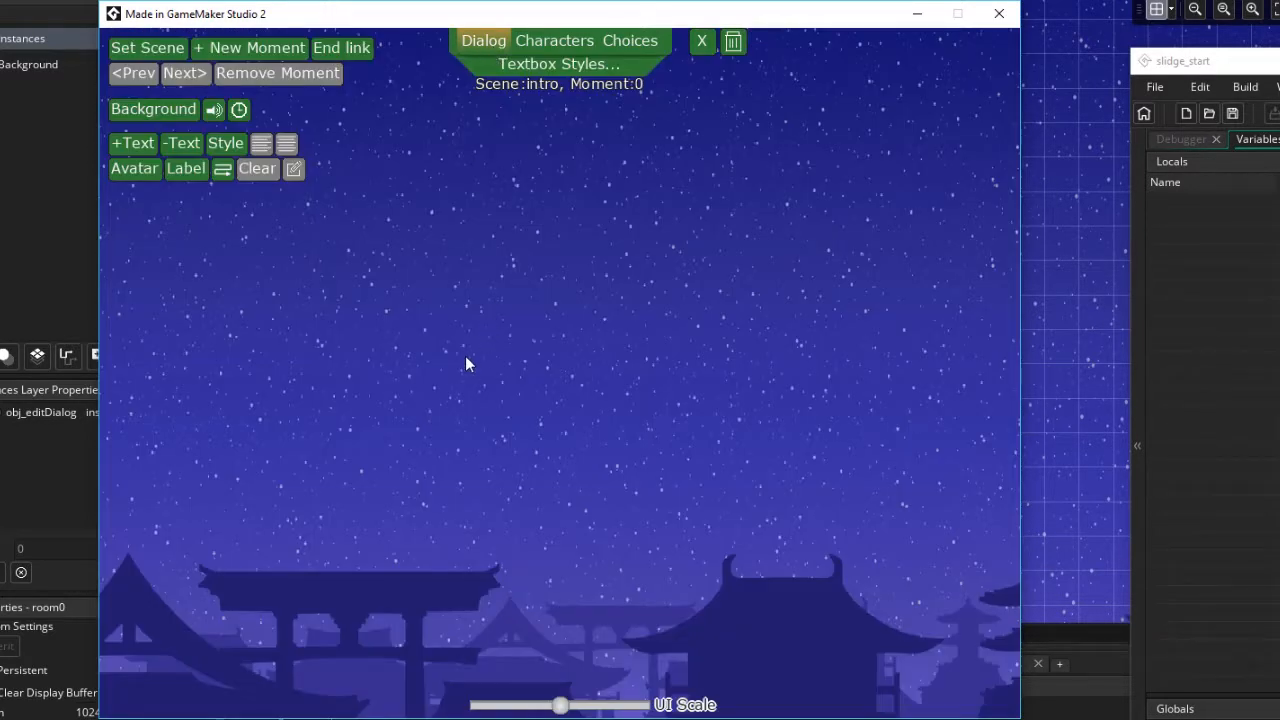
click(134, 146)
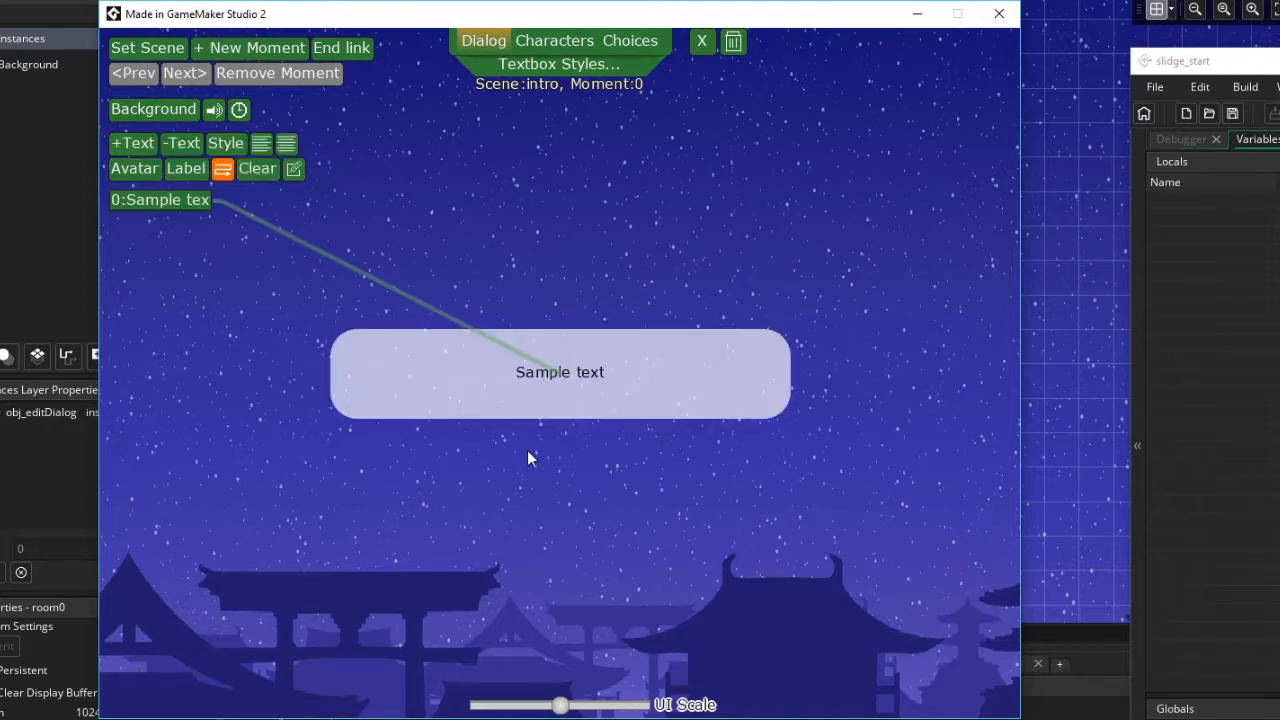
Set the textbox style's font to ft_sampleFont and go back to the dialog editor
click(562, 80)
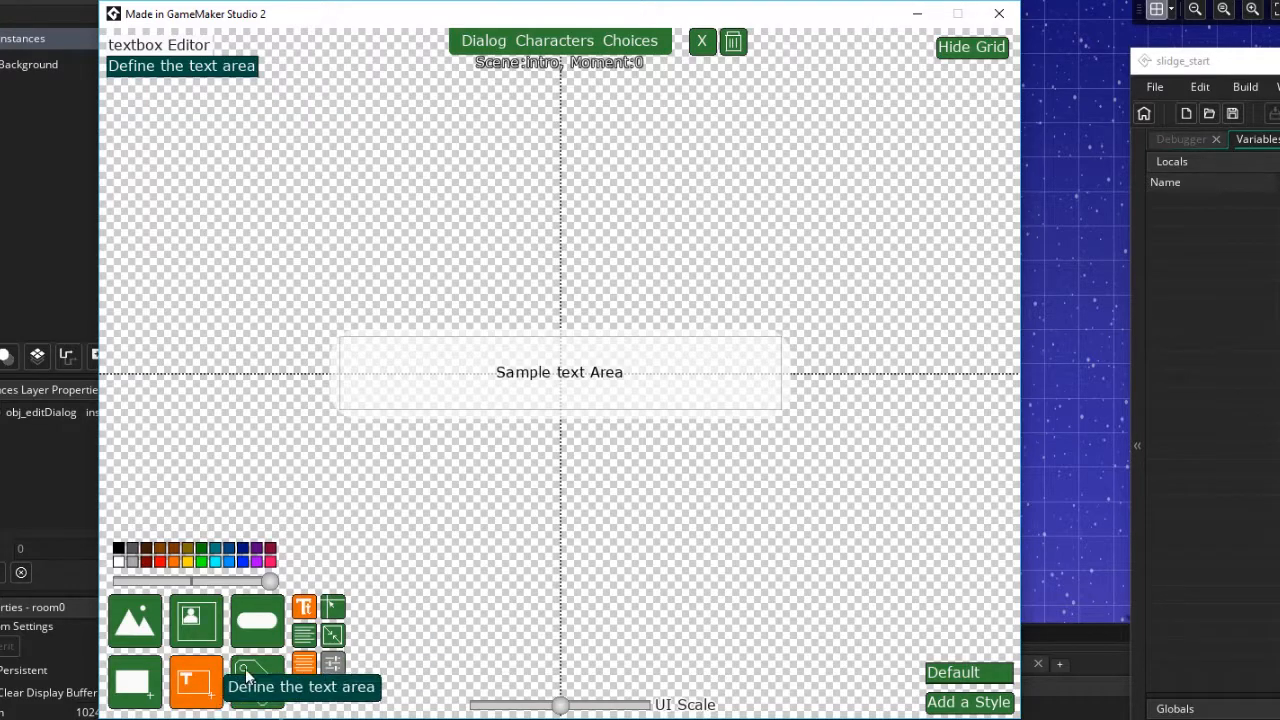
click(305, 610)
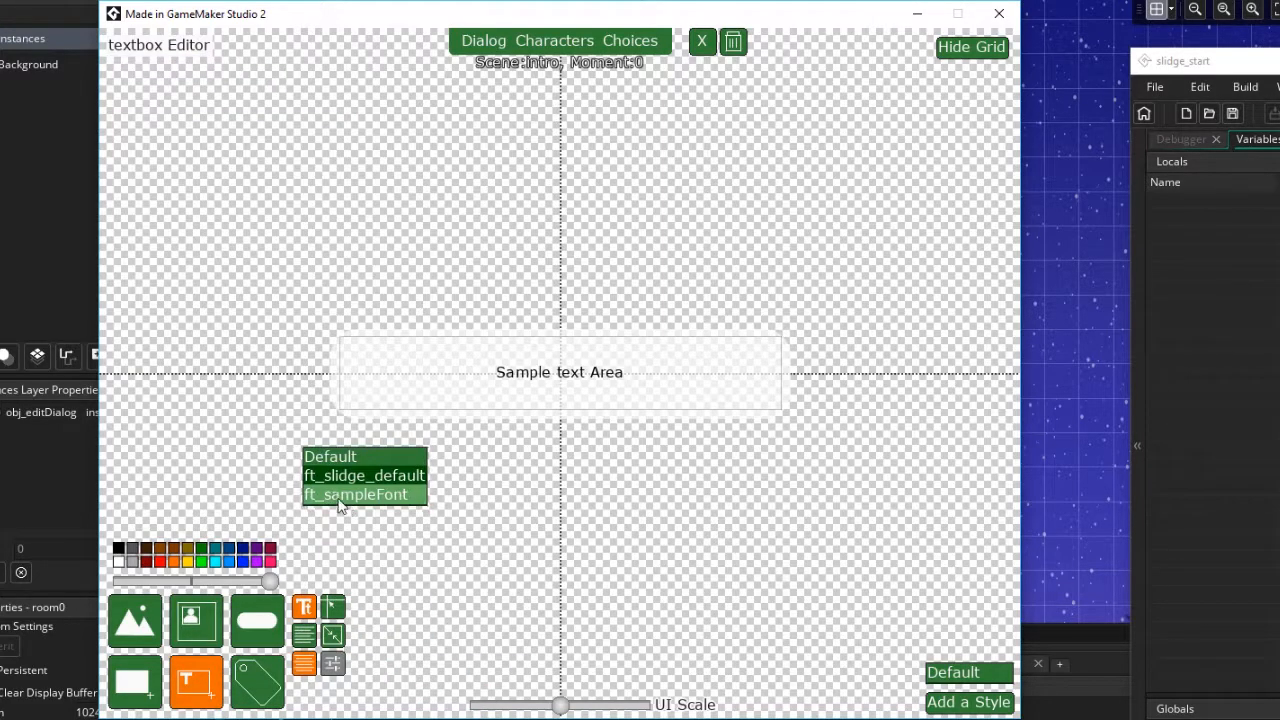
click(338, 503)
click(485, 42)
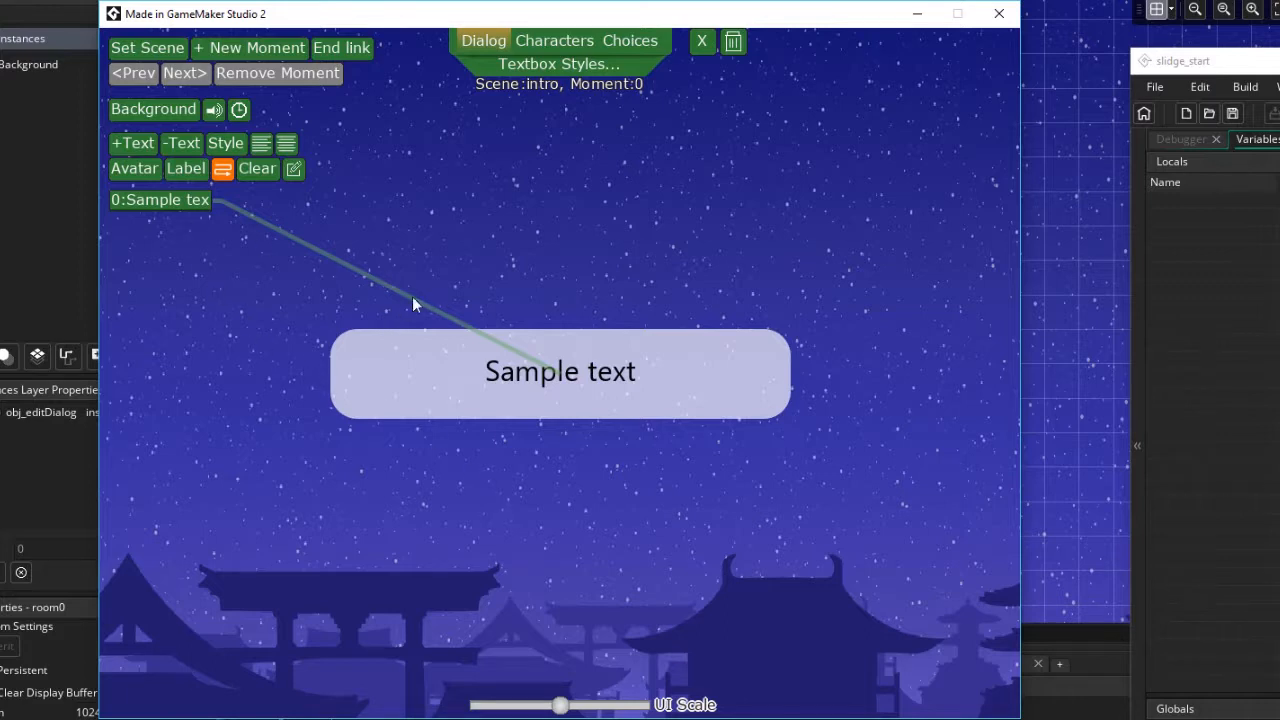
Show the grid and move the textbox down to the bottom of the screen
key(g)
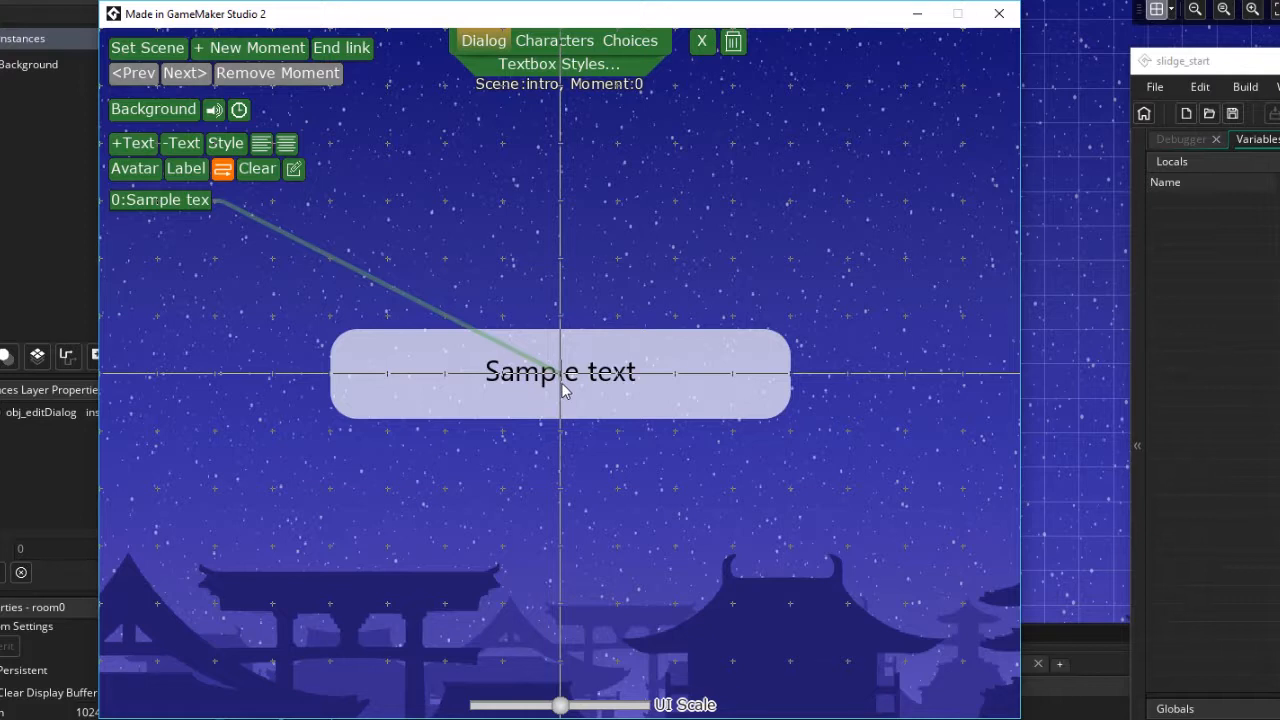
drag(562, 388, 562, 645)
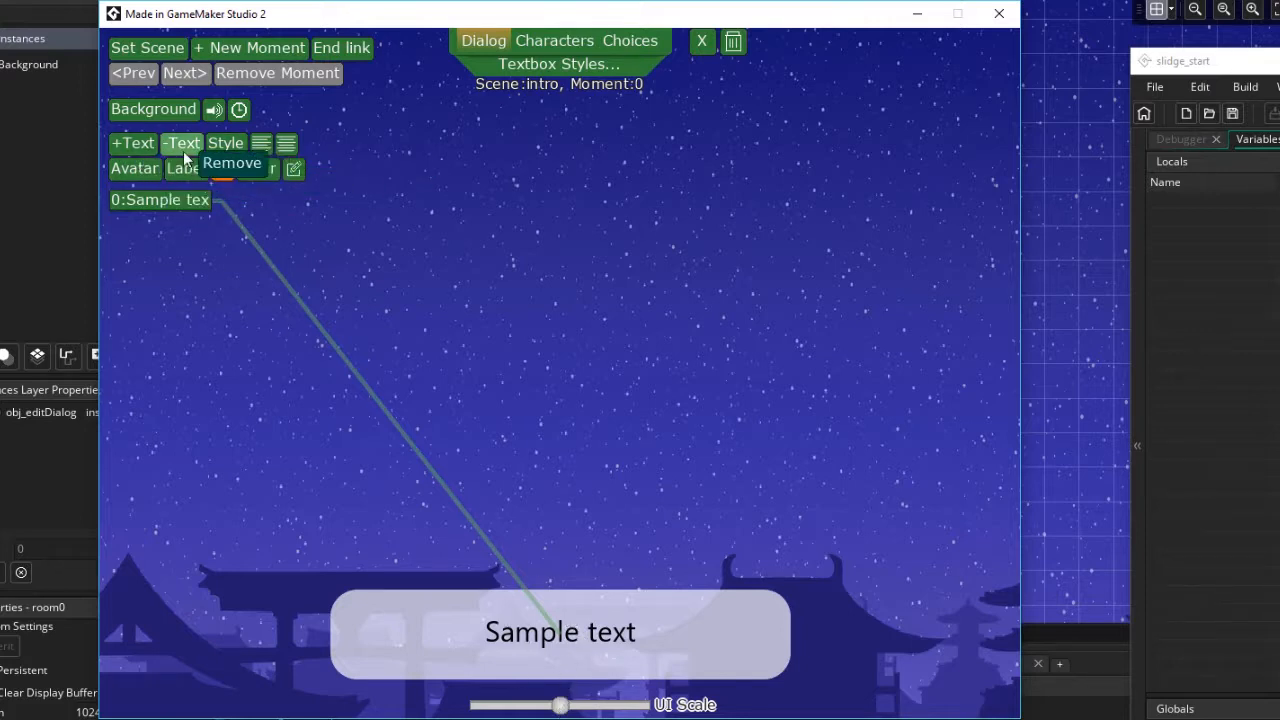
Try adding and repositioning a second text line before removing it
click(143, 146)
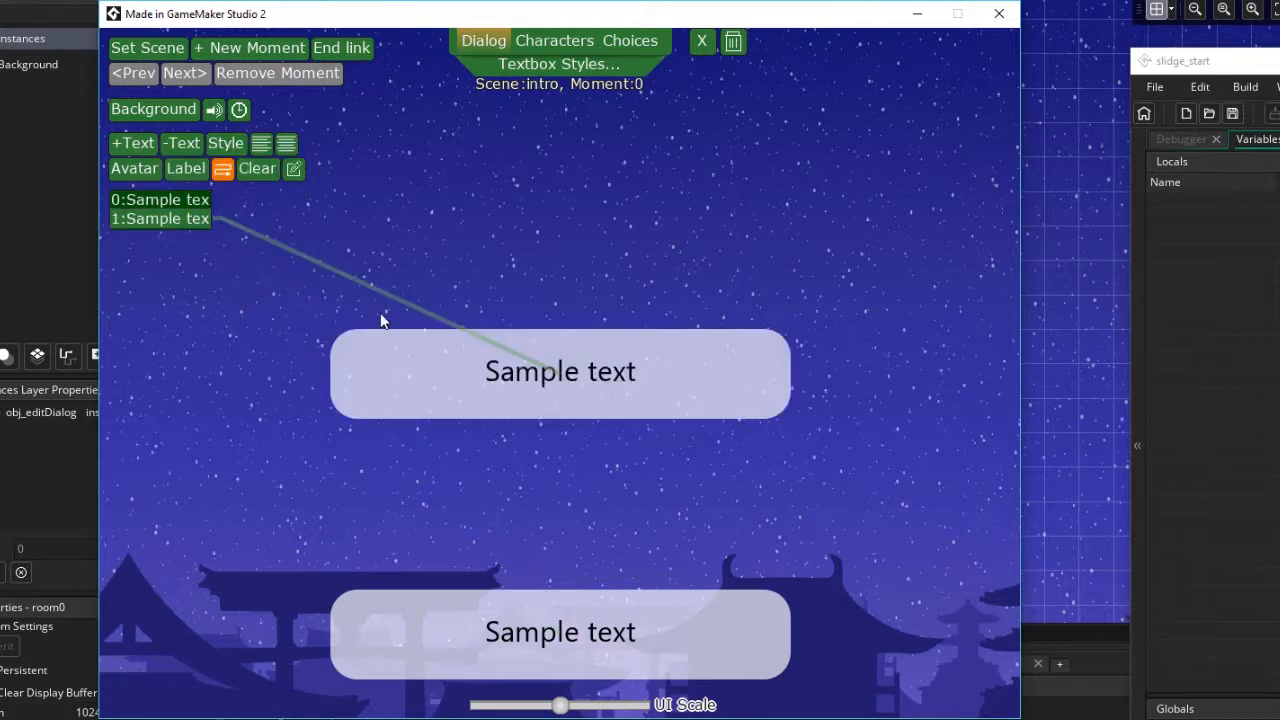
drag(458, 376, 621, 510)
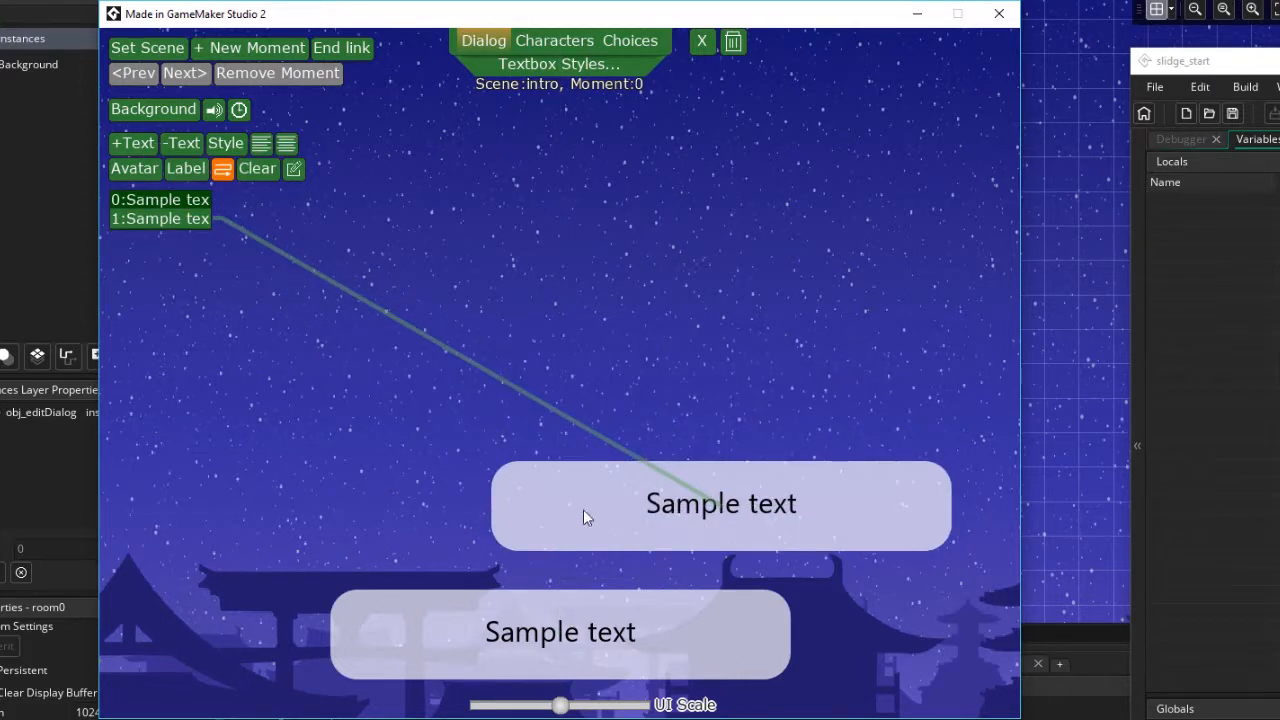
click(183, 145)
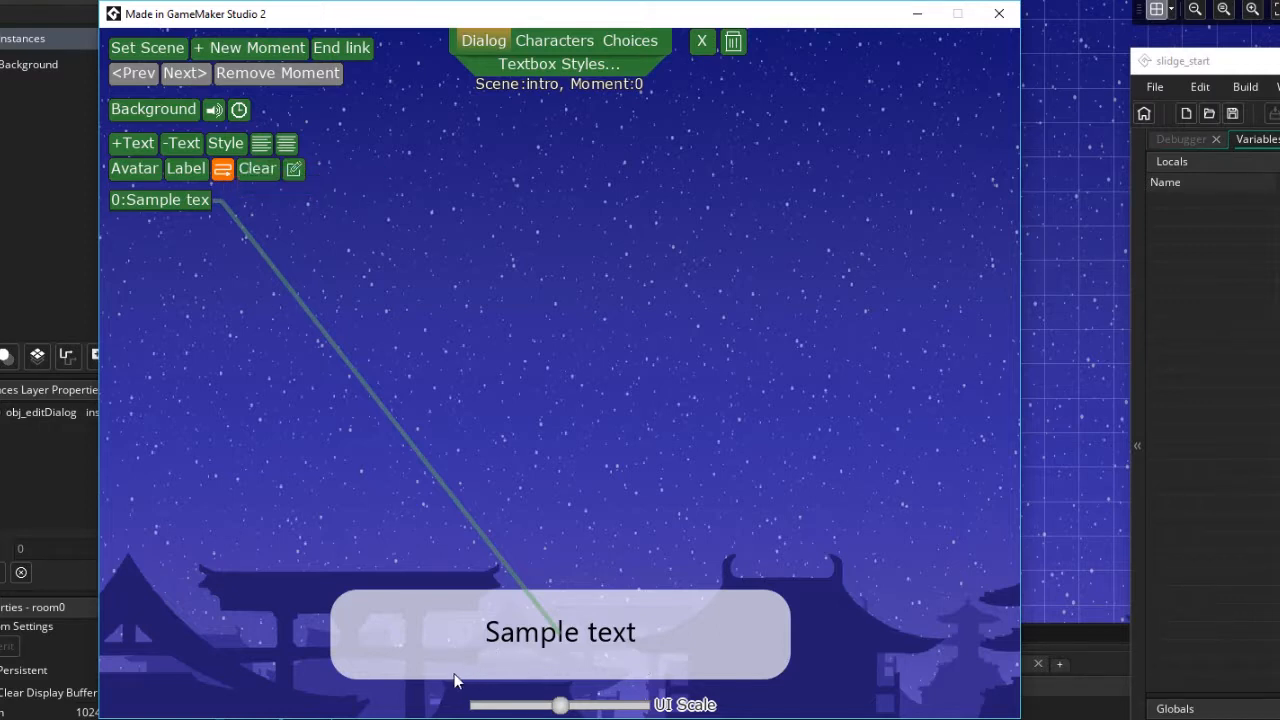
Open the text editor for the sample line, inspect the text codes, and close it
click(296, 178)
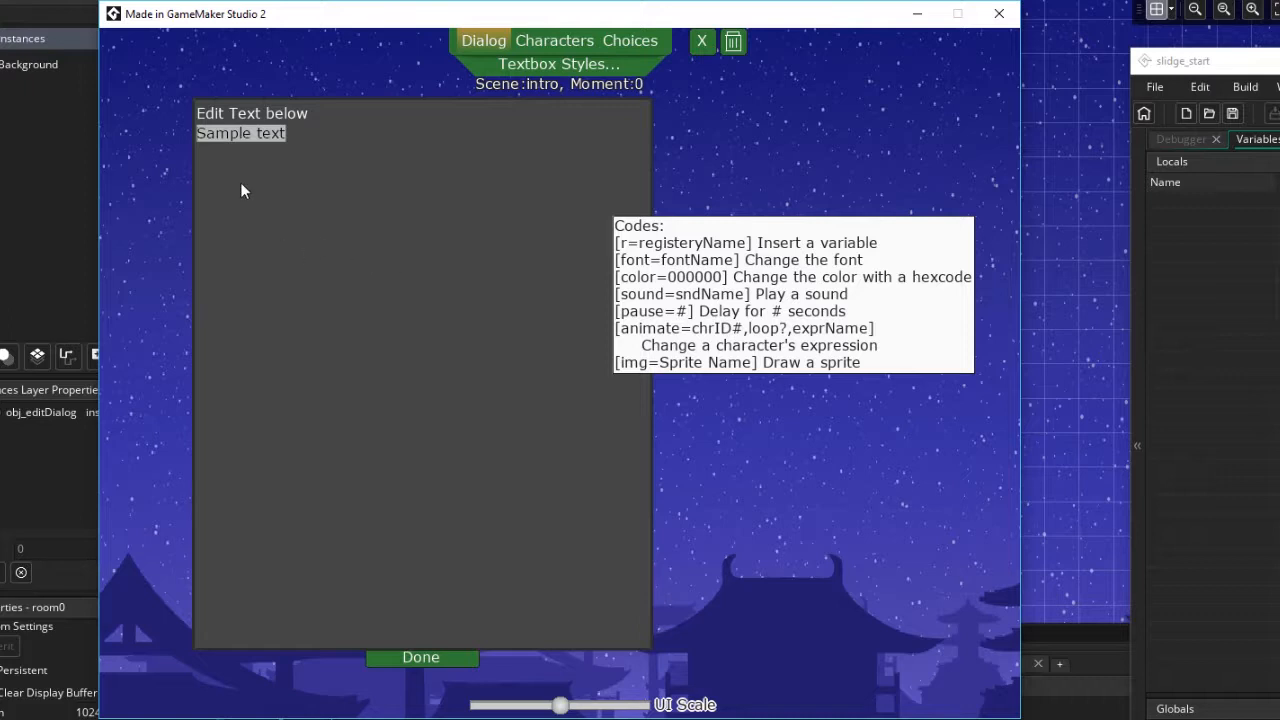
click(235, 138)
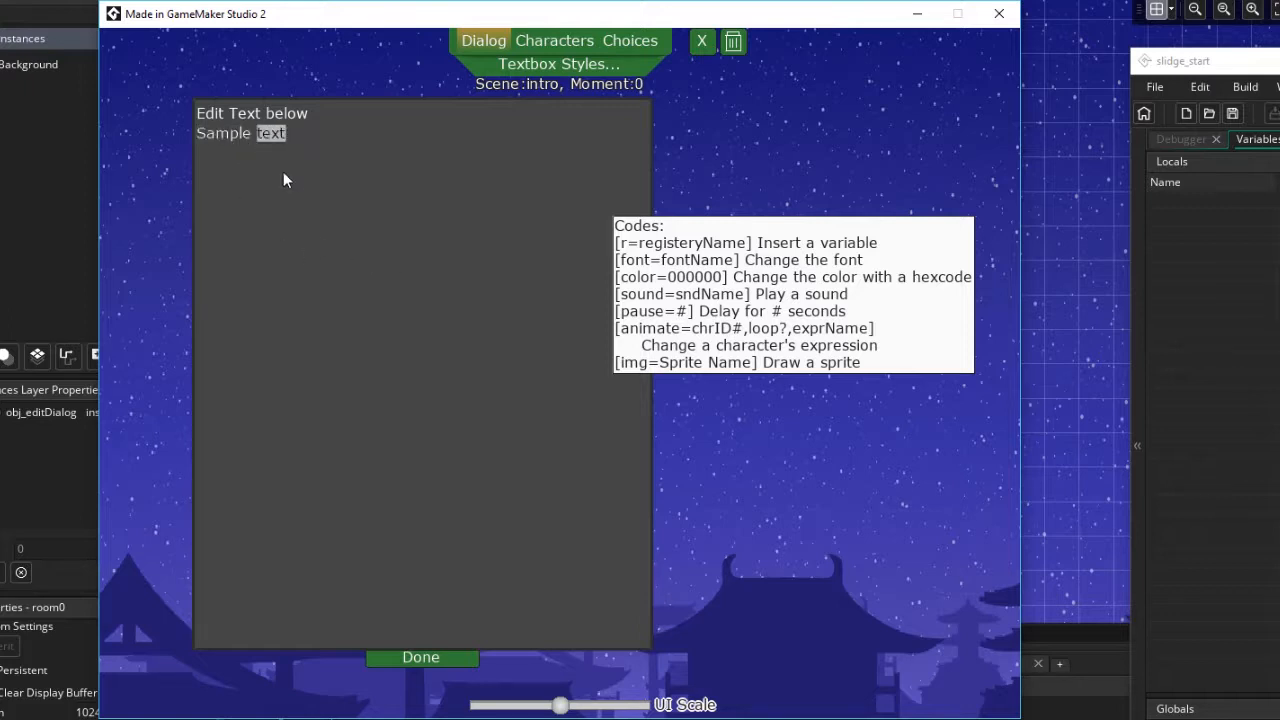
click(424, 660)
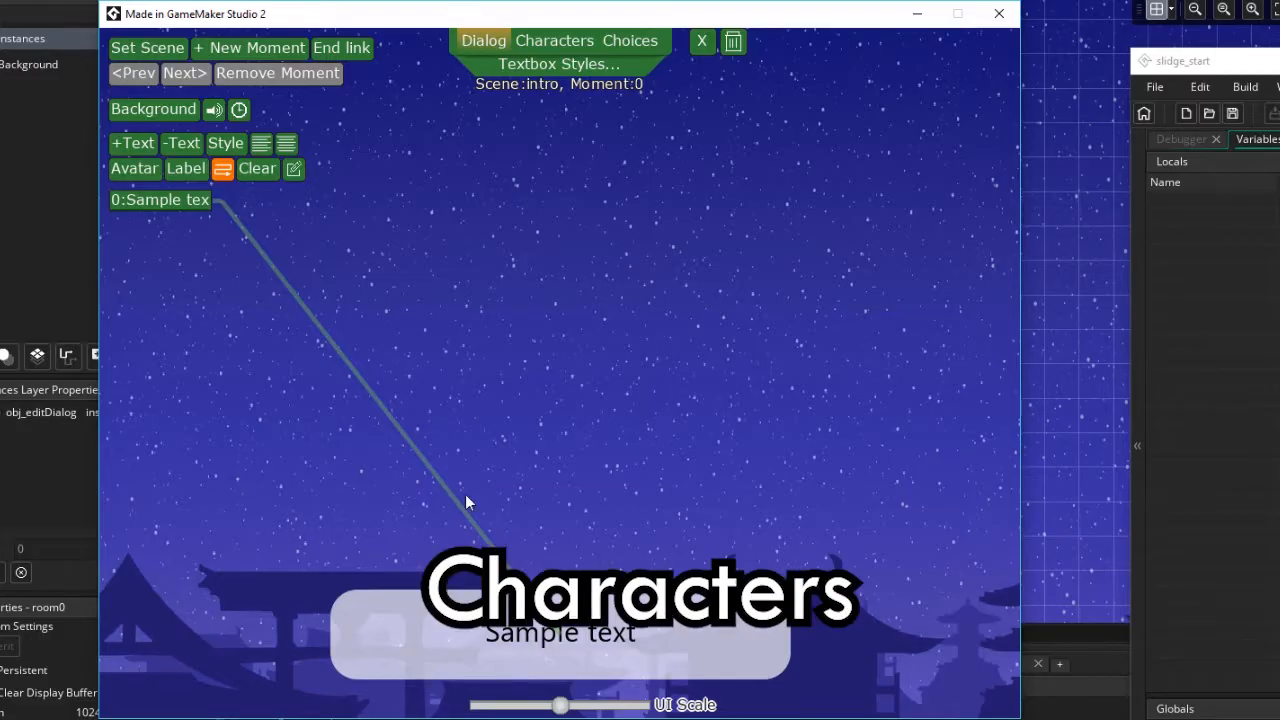
Open the character editor and create a new character named Demo Character
click(554, 37)
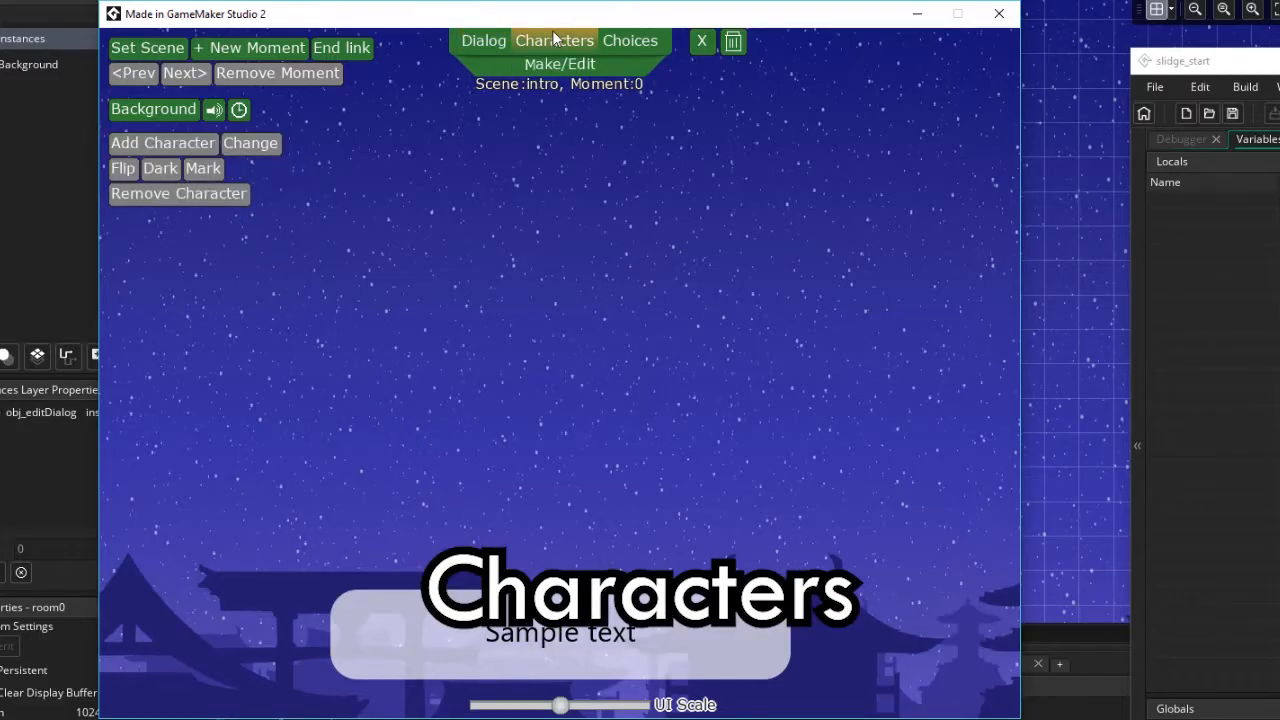
click(549, 63)
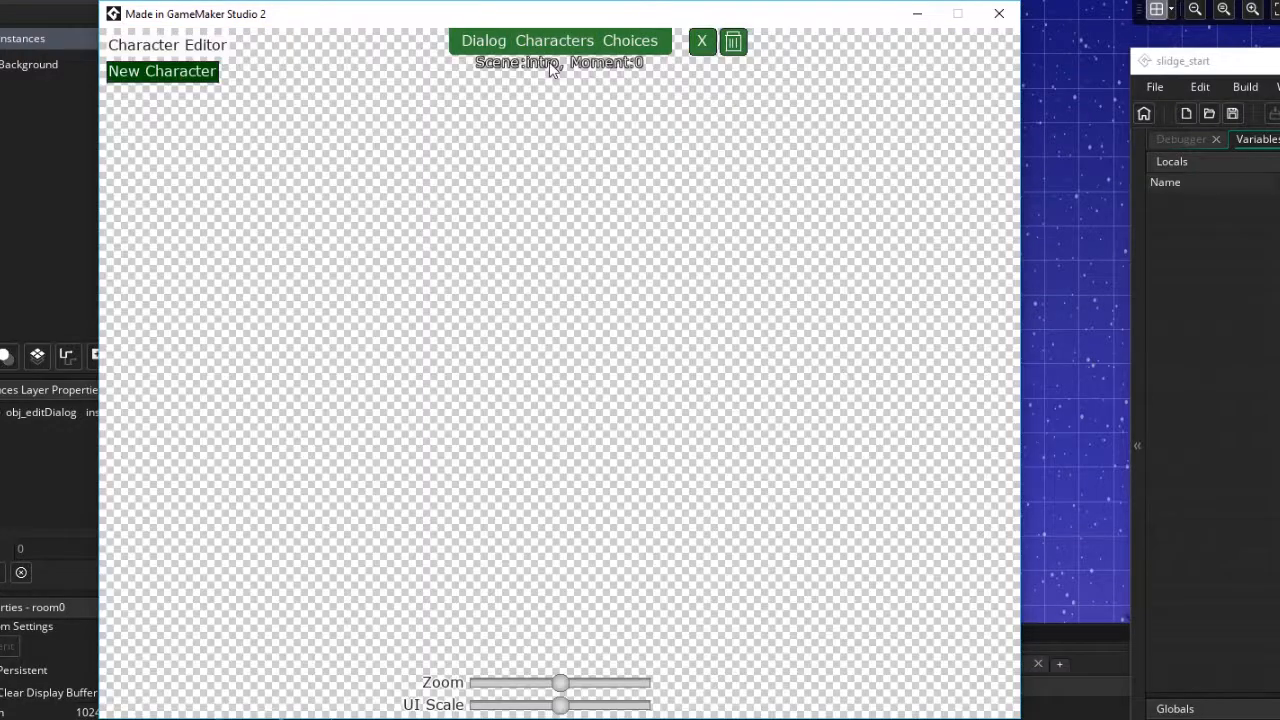
click(190, 72)
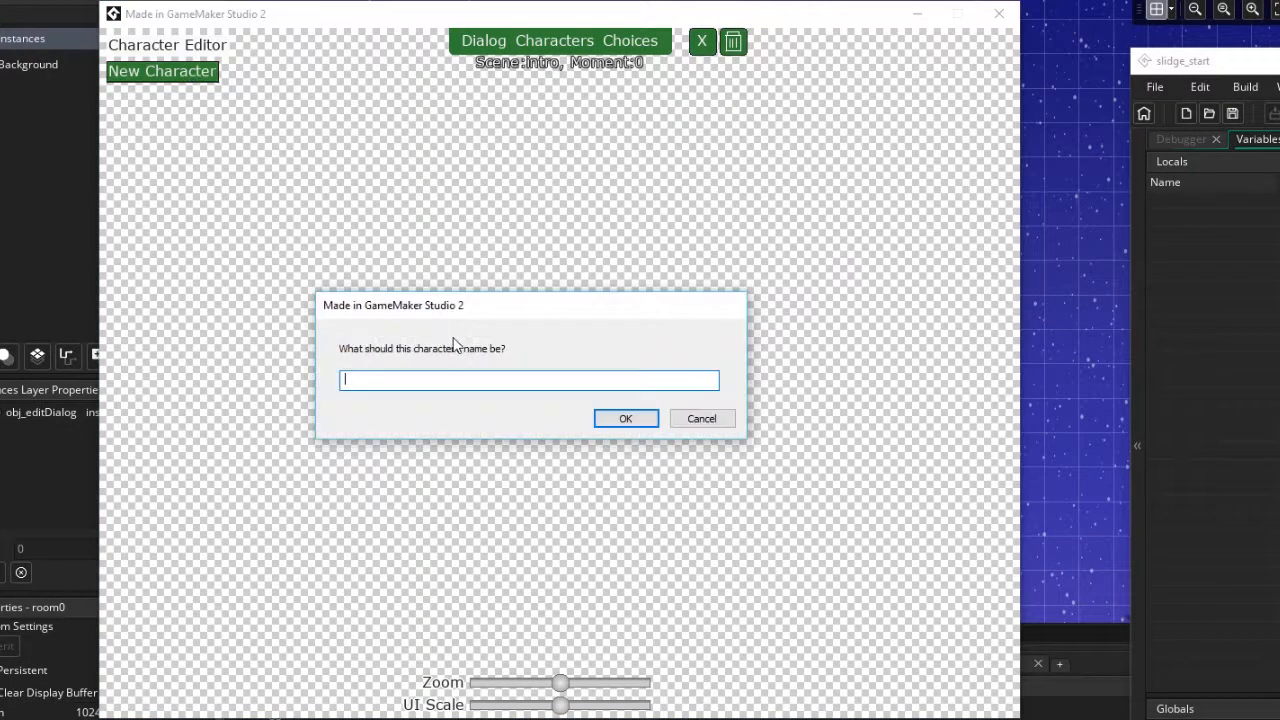
text(Demo Character)
click(632, 420)
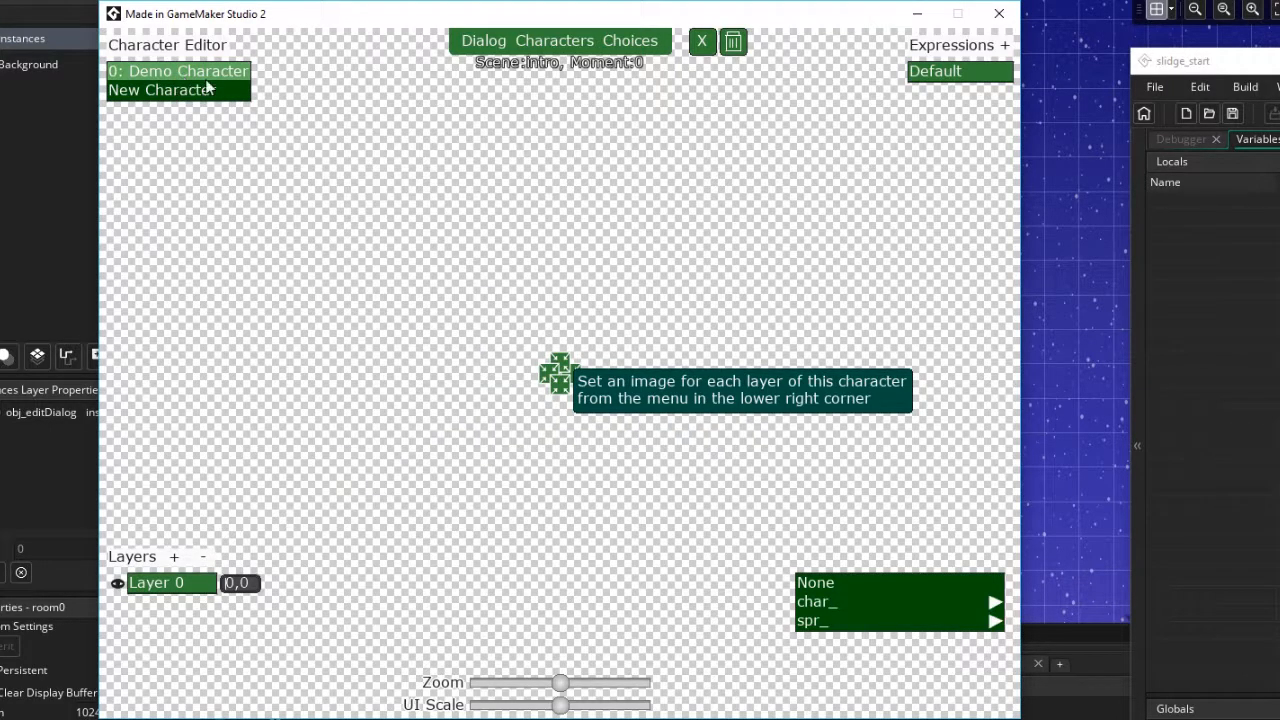
Set the default expression's layer image to char_girl1_pose1_base
click(984, 71)
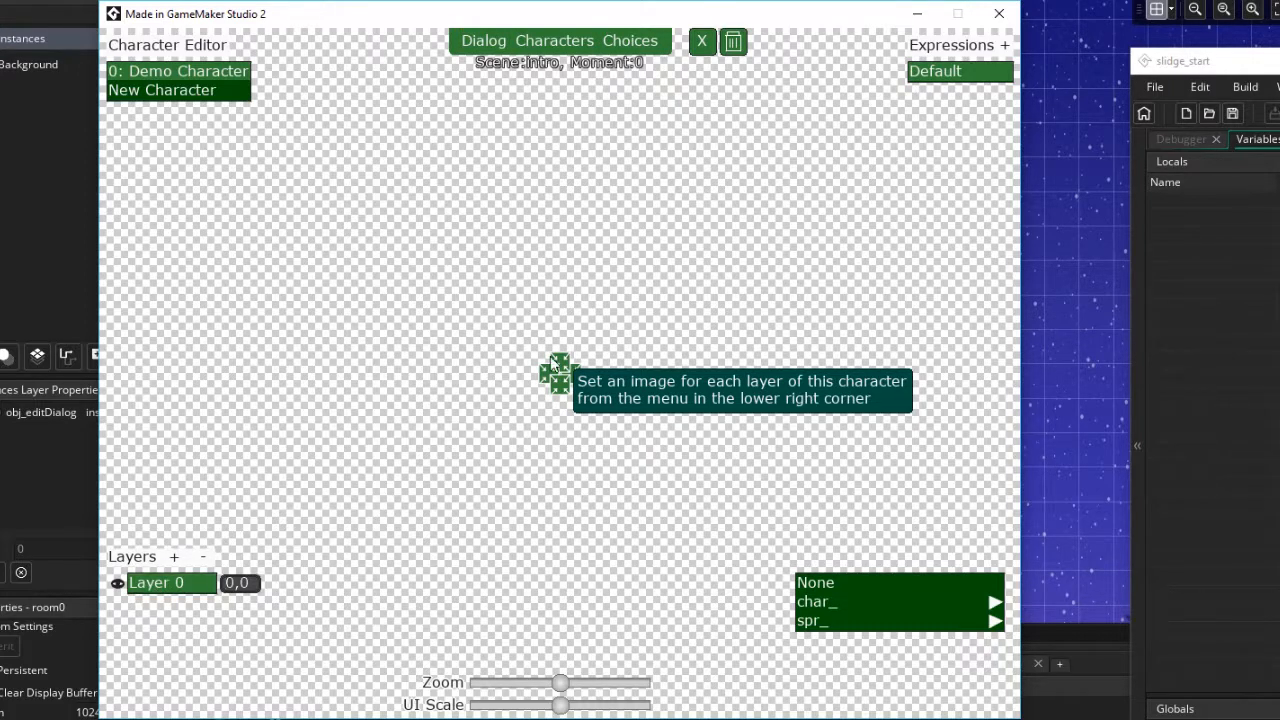
click(831, 601)
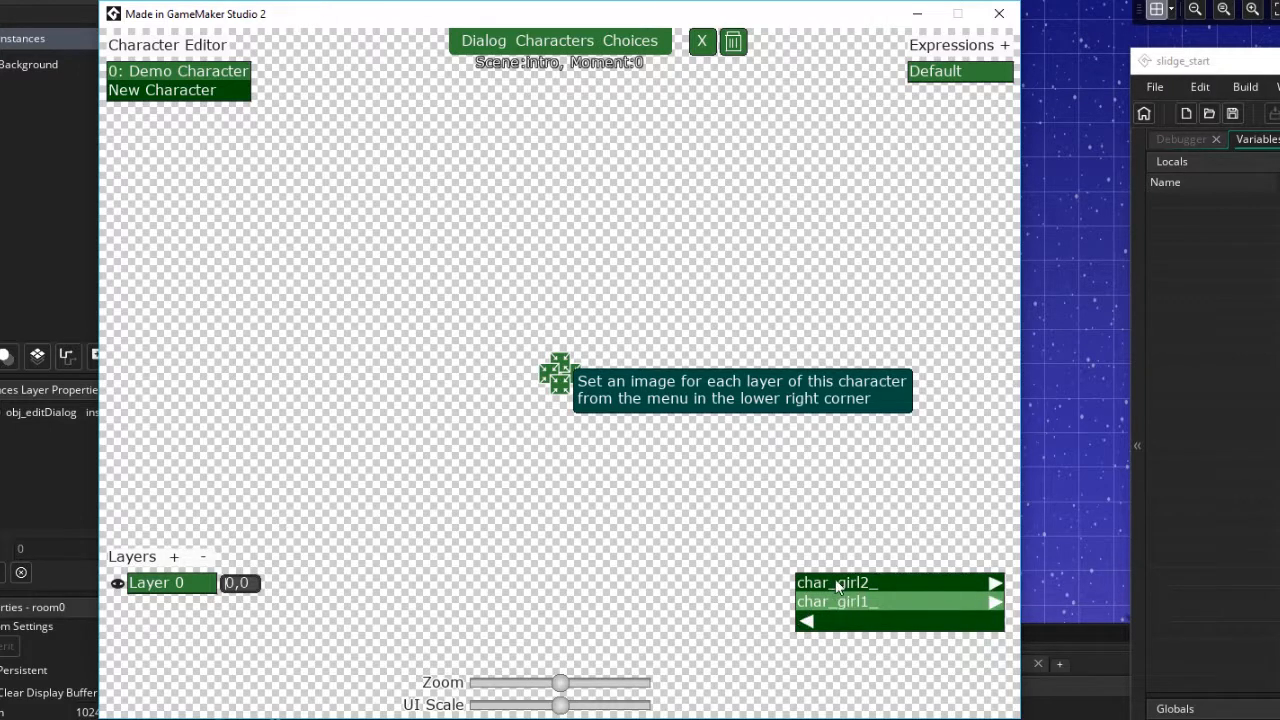
click(855, 603)
click(870, 583)
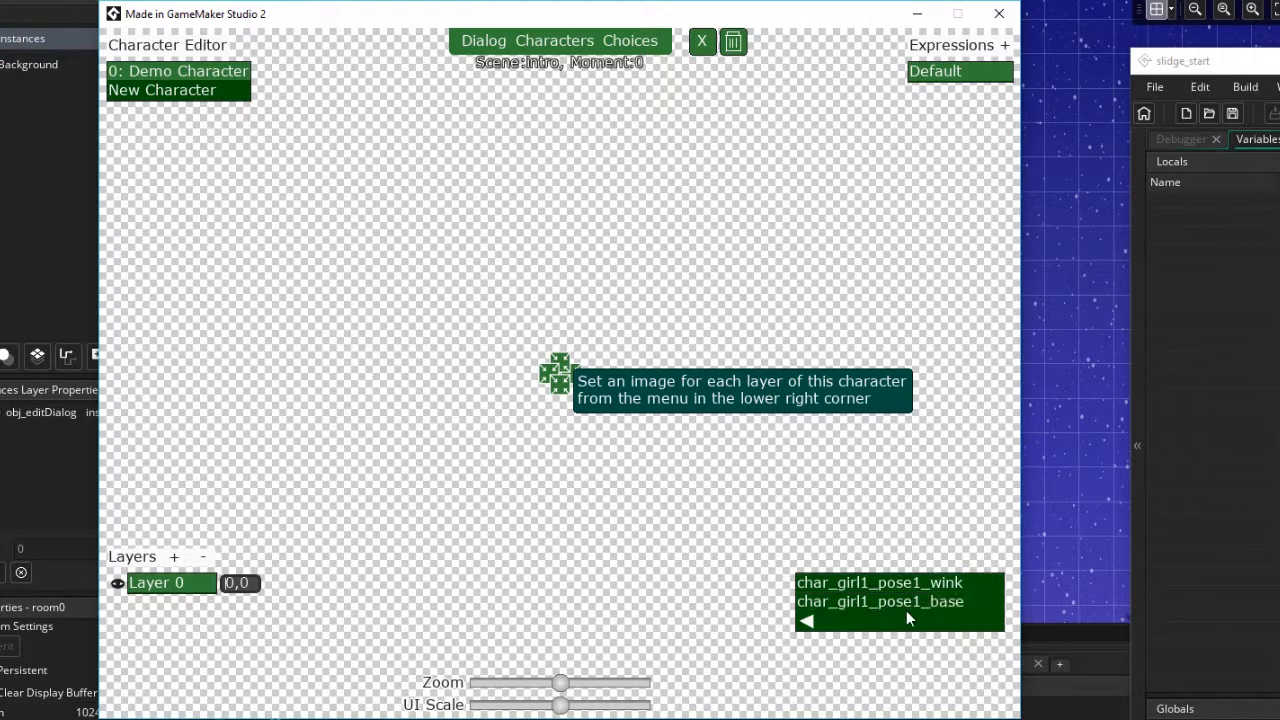
click(906, 610)
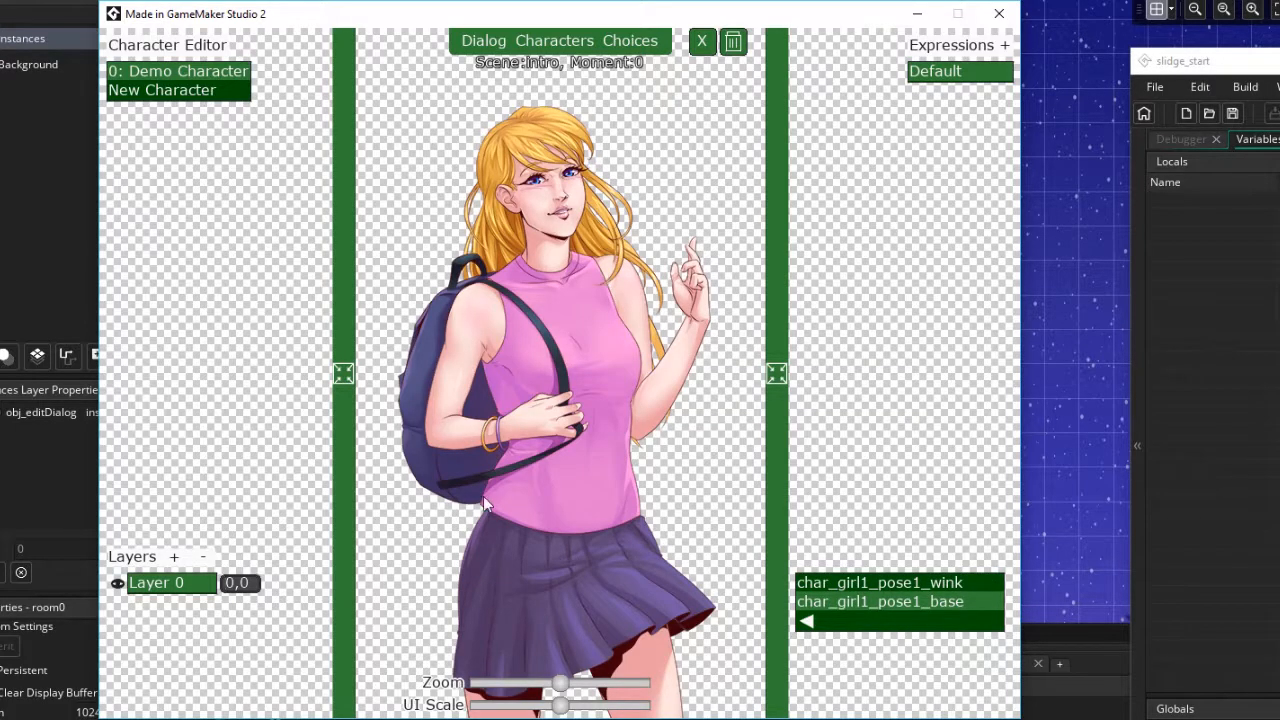
Add a new expression named Wink
click(1005, 46)
text(W)
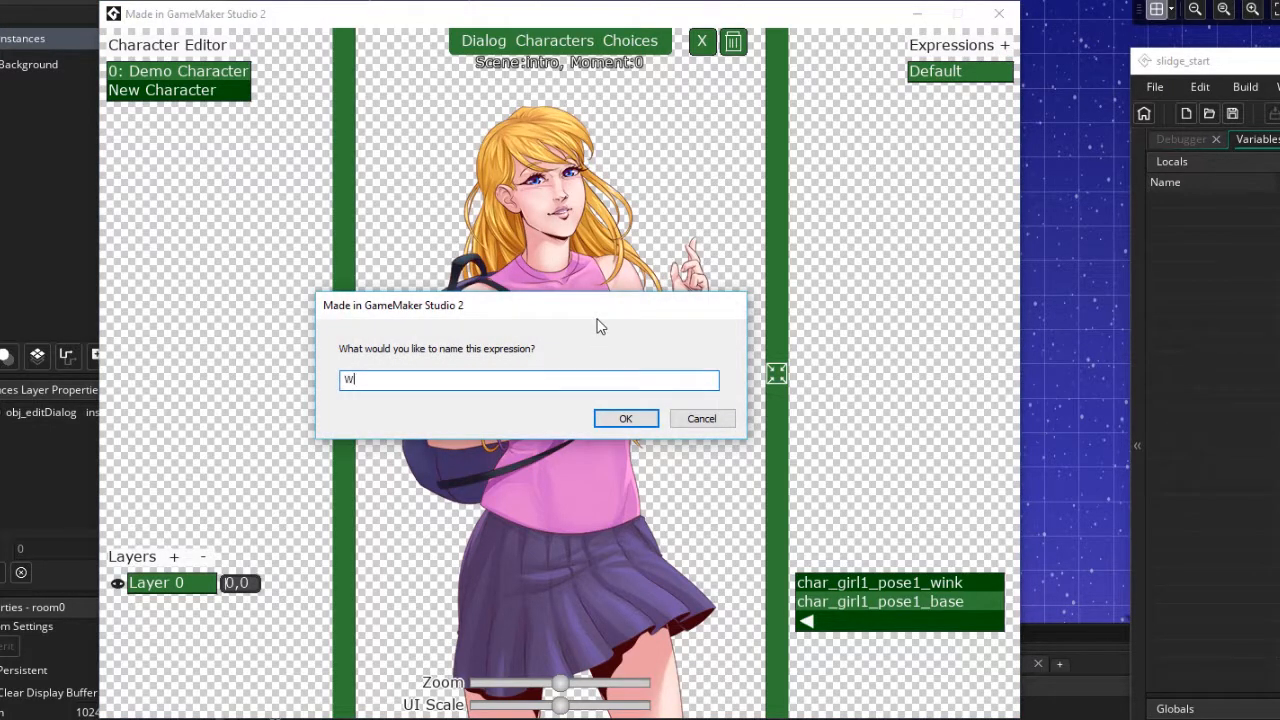
text(ink)
click(648, 420)
For the Wink expression, add a layer with char_girl1_pose1_wink and position it over the face at about 176,167
click(916, 92)
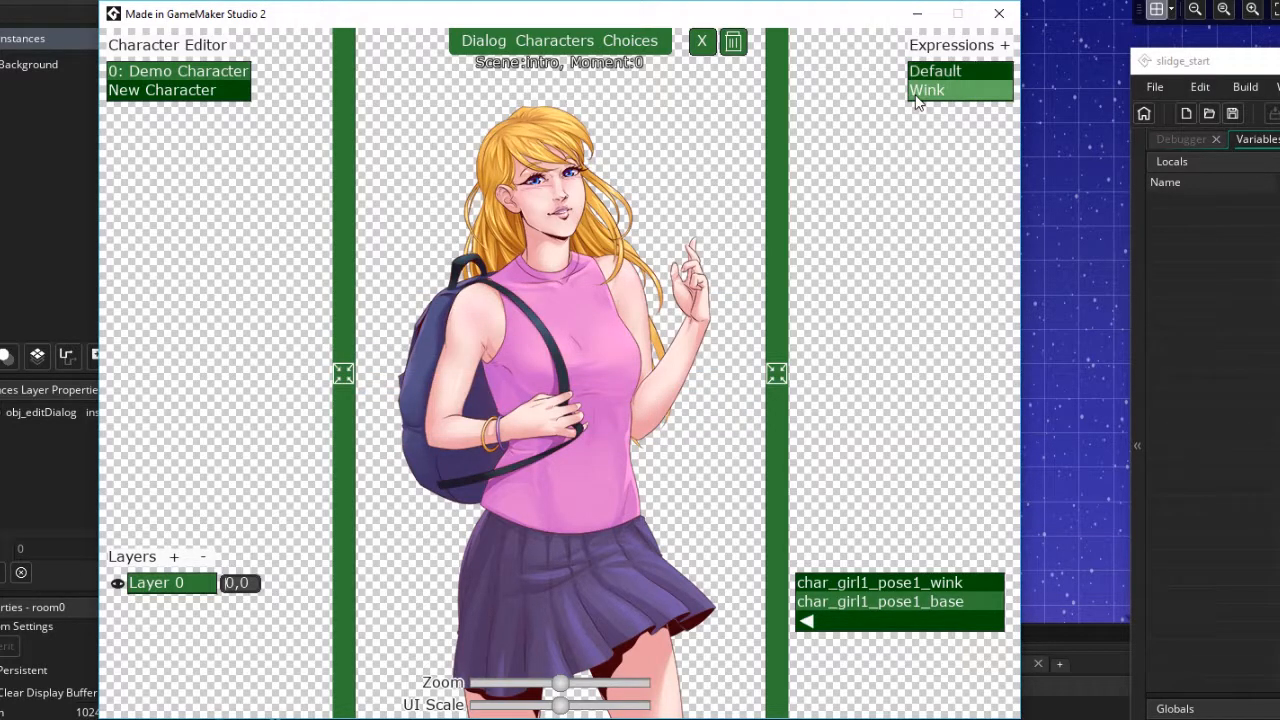
click(174, 557)
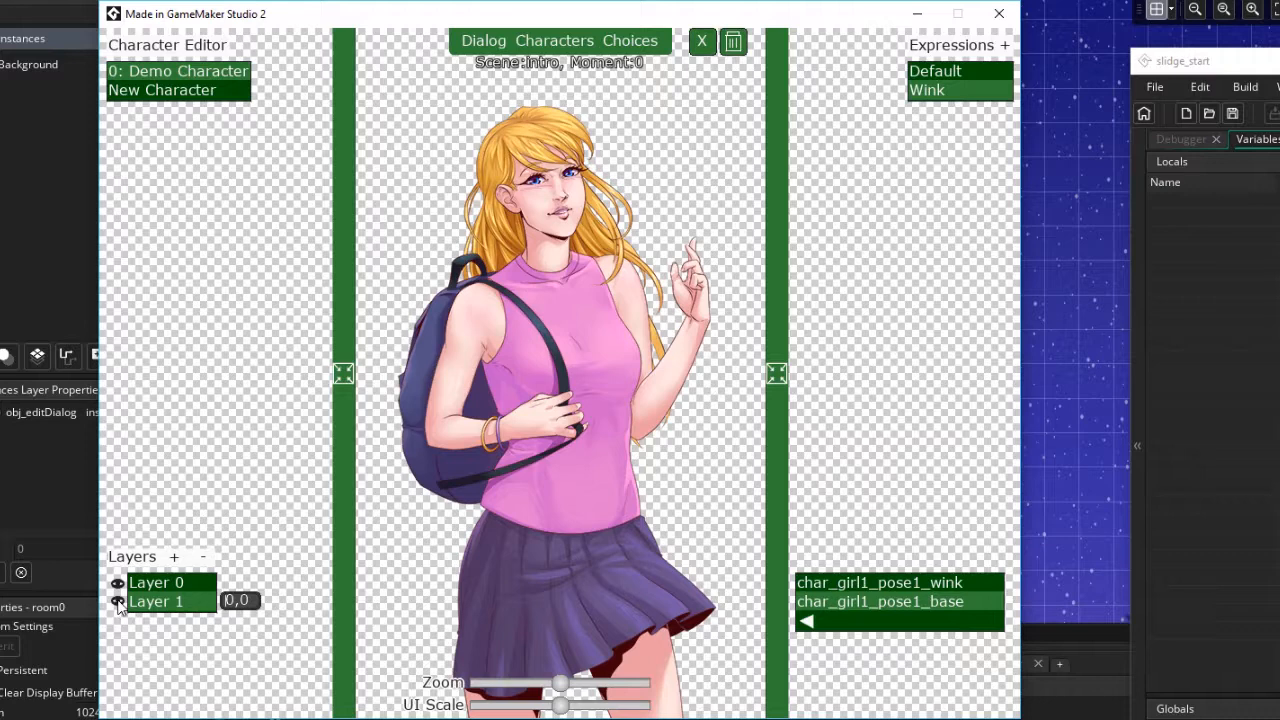
click(891, 589)
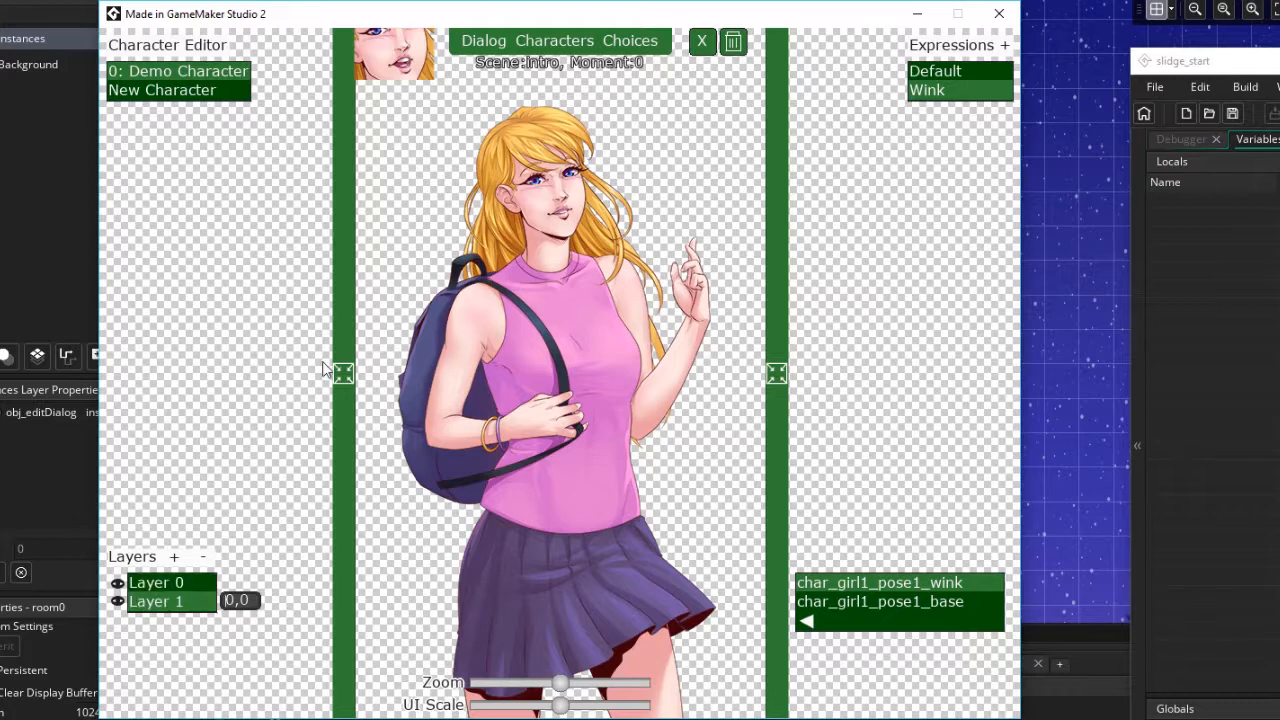
drag(403, 91, 557, 223)
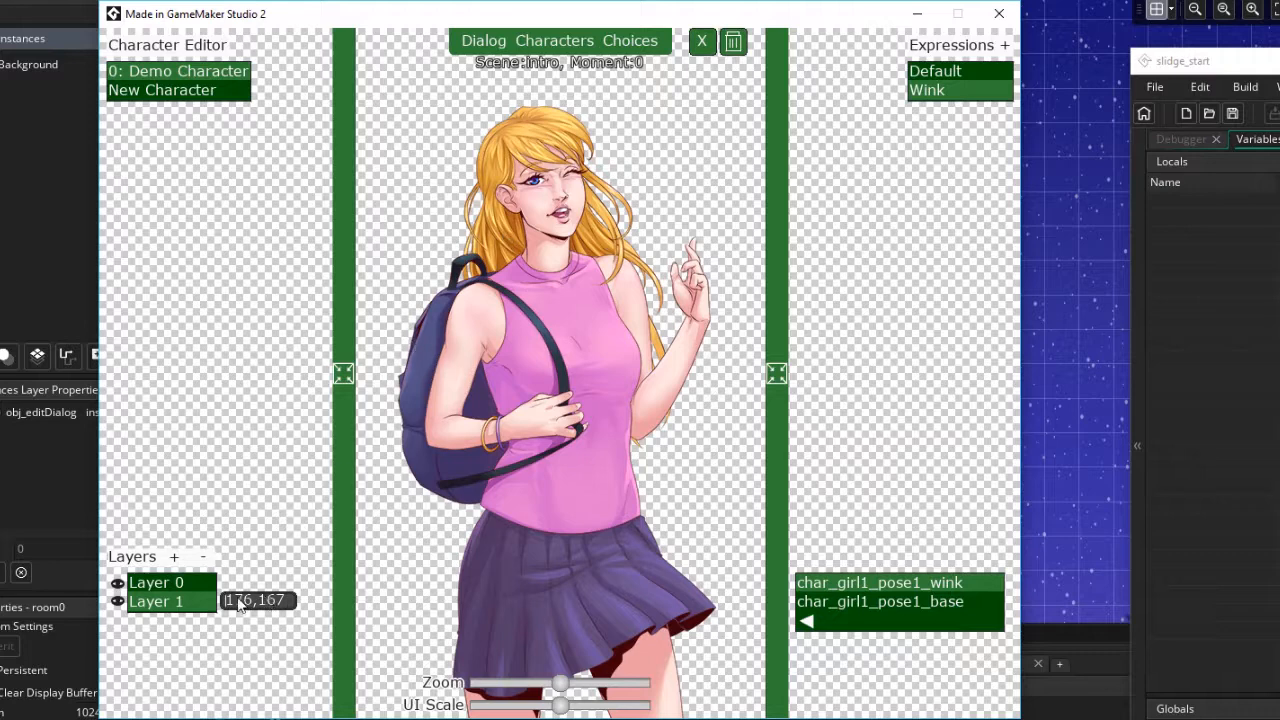
drag(228, 601, 294, 606)
Switch between the Default and Wink expressions to compare them
click(952, 70)
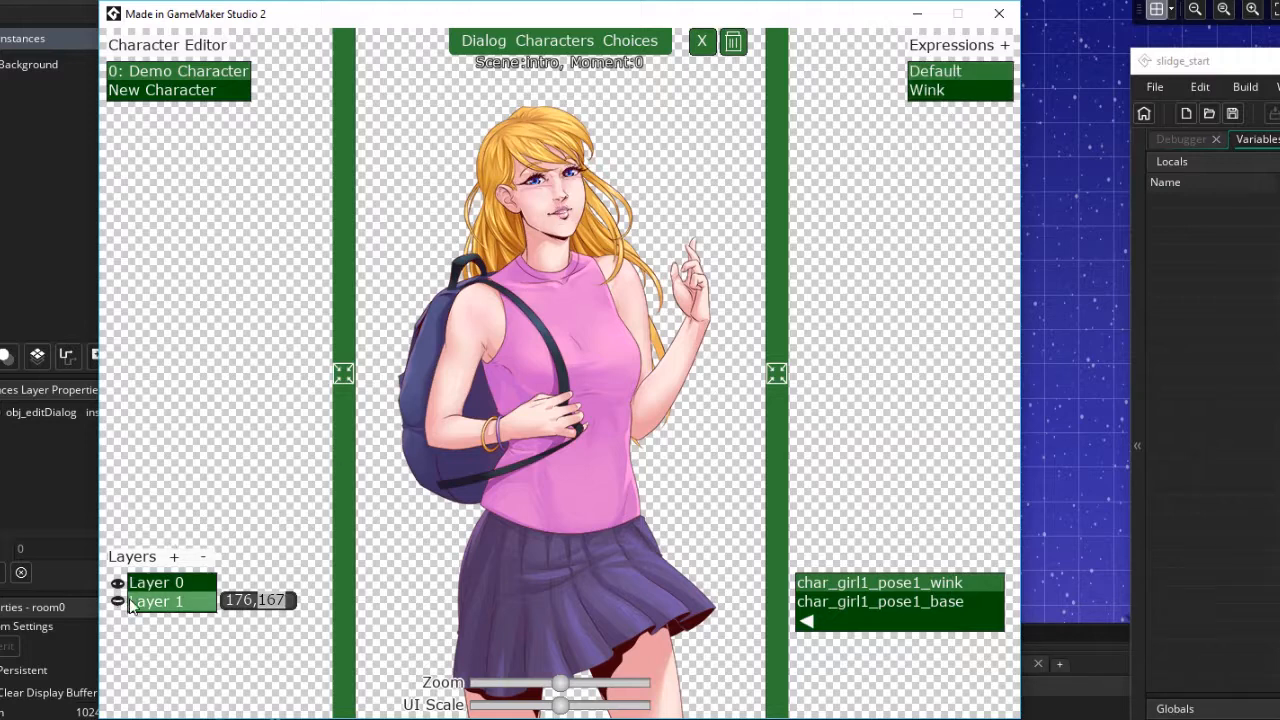
click(964, 92)
click(960, 74)
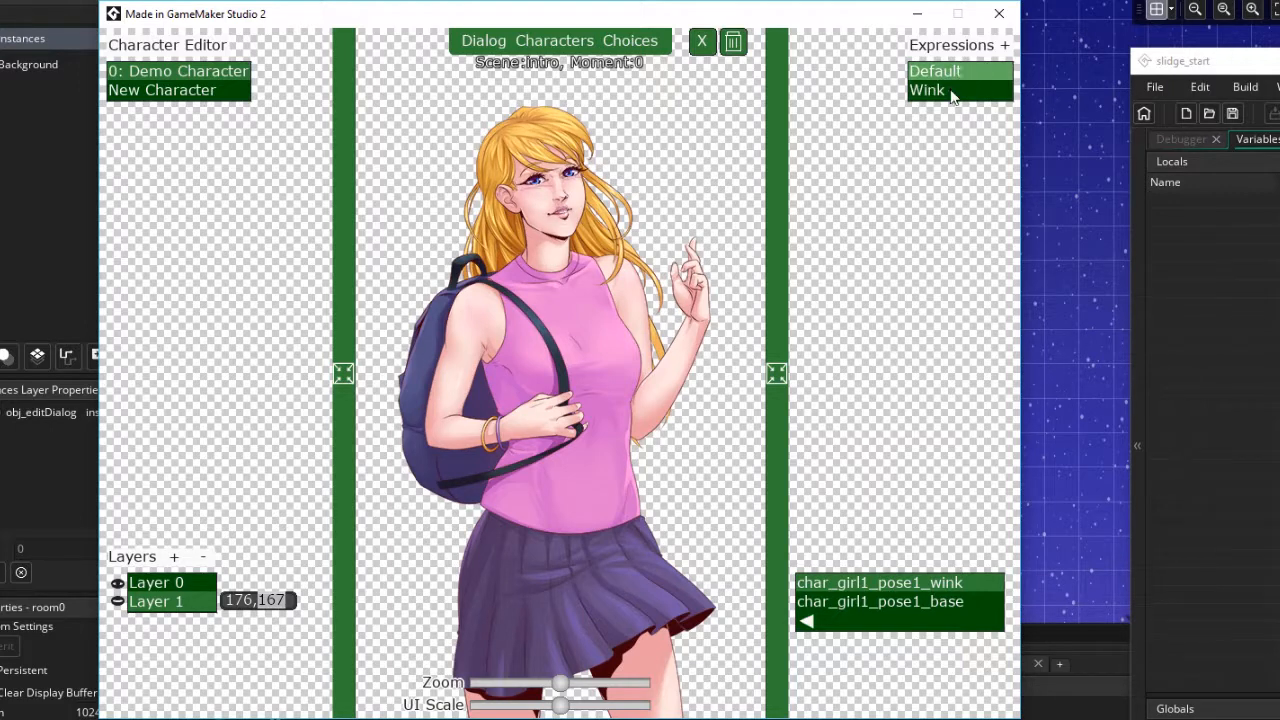
click(950, 91)
click(956, 74)
click(942, 90)
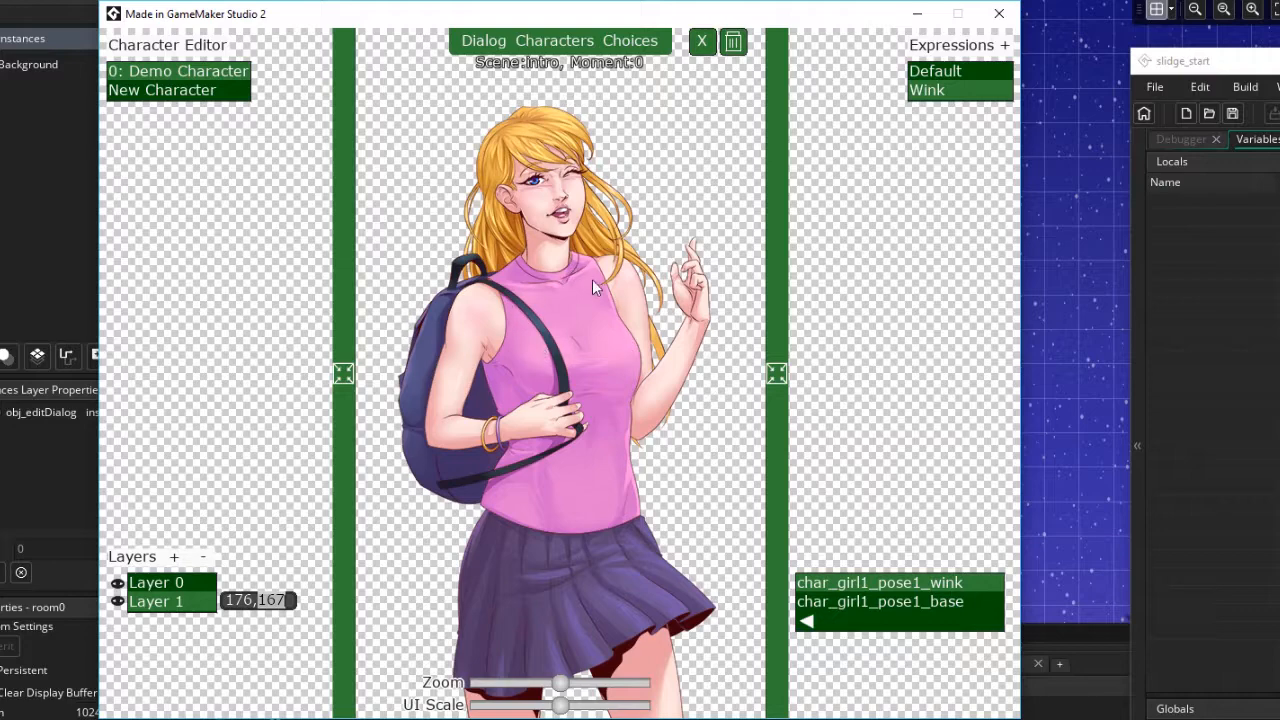
Add the Demo Character to the current moment and move it lower in the scene
click(546, 42)
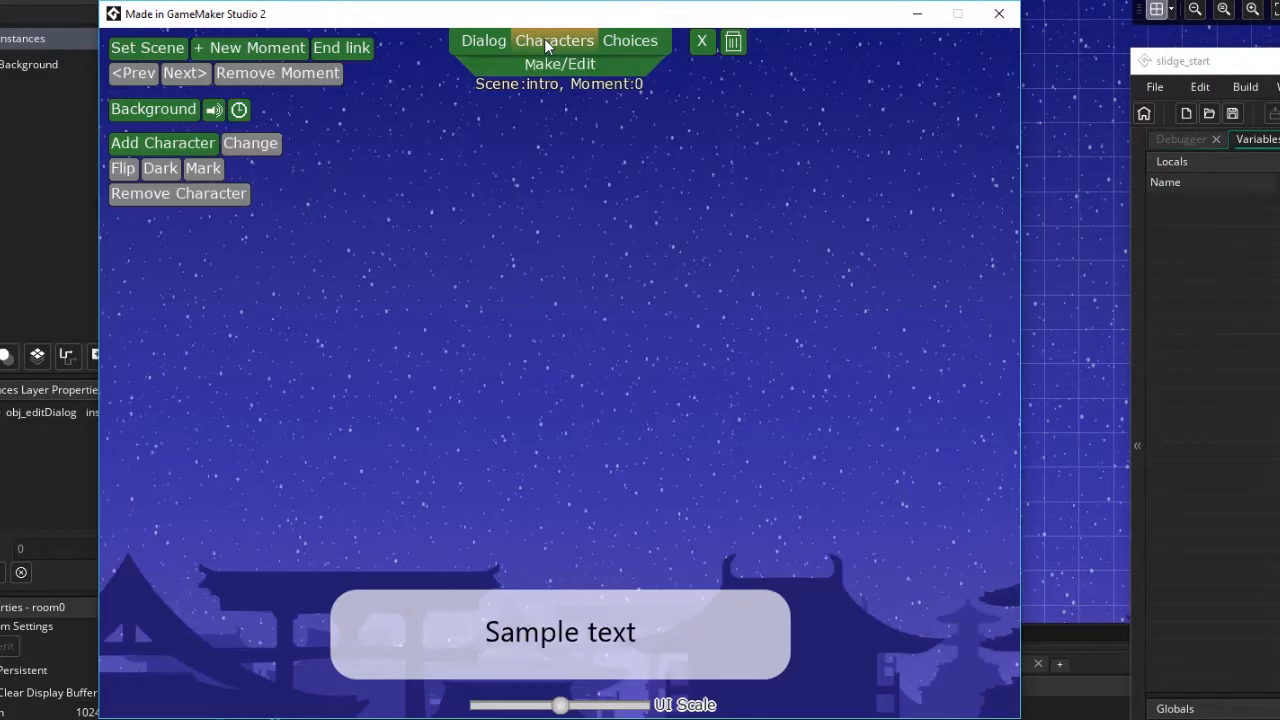
click(150, 145)
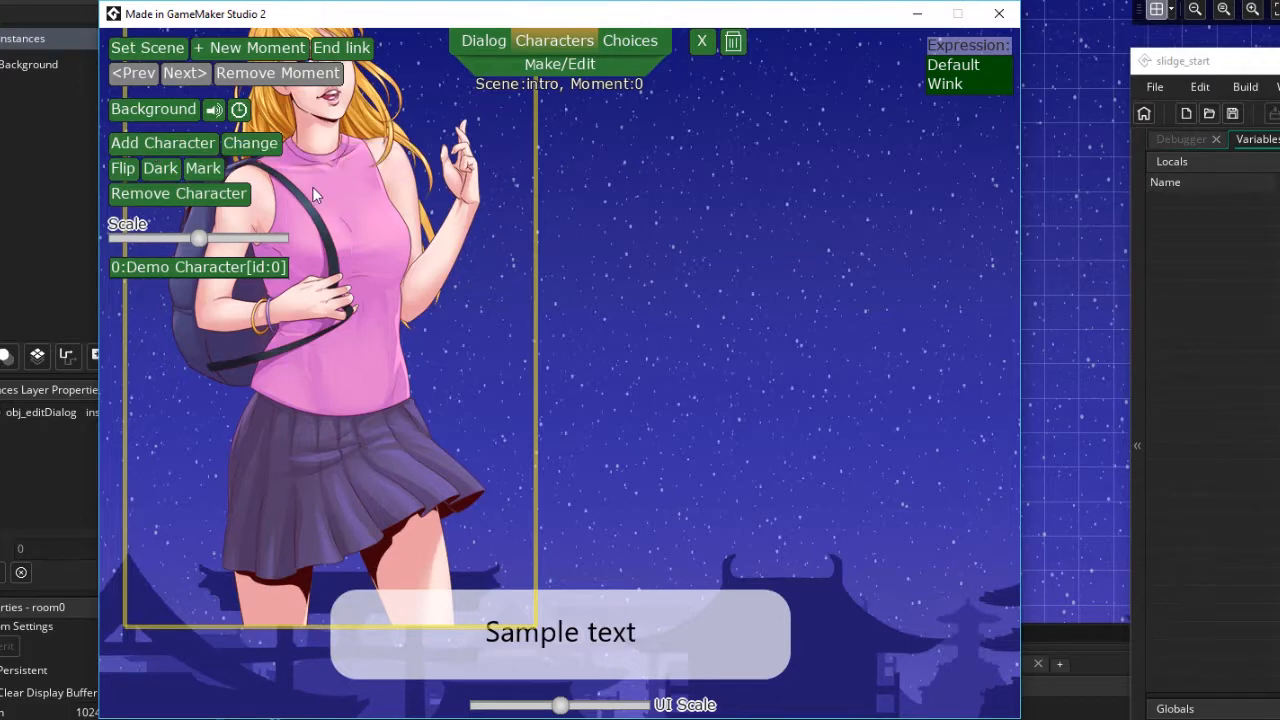
click(255, 145)
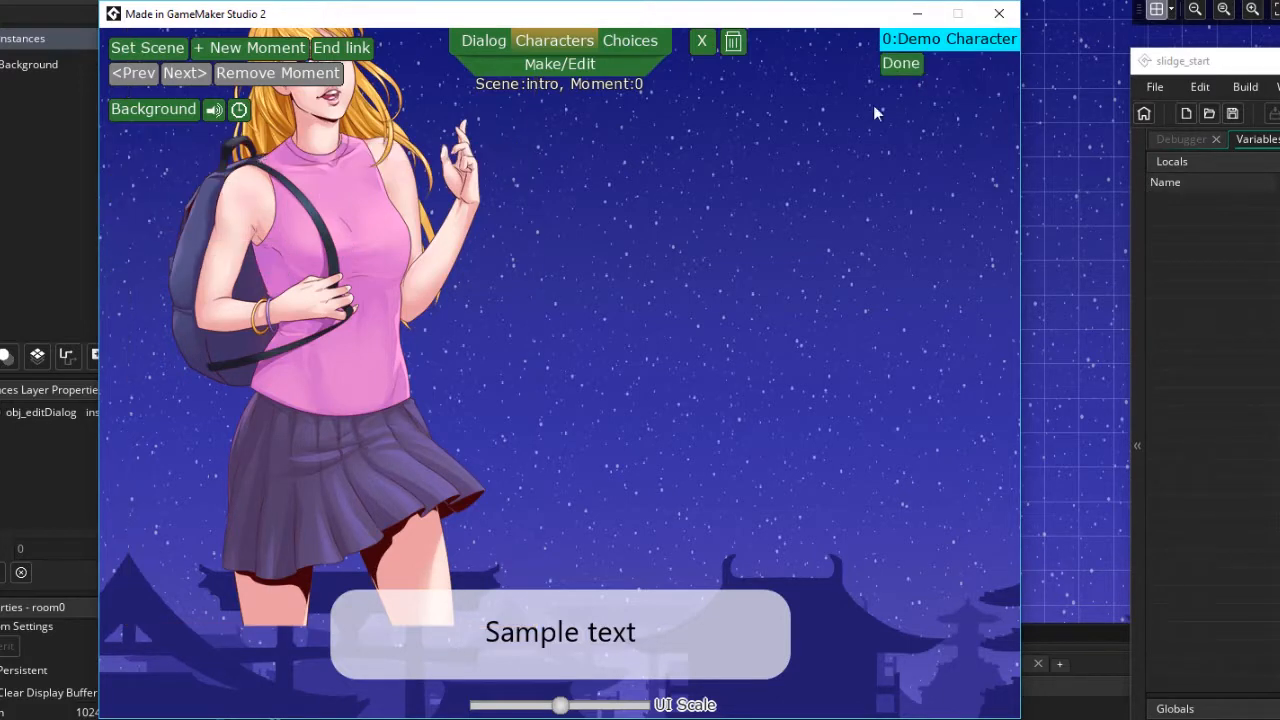
click(906, 63)
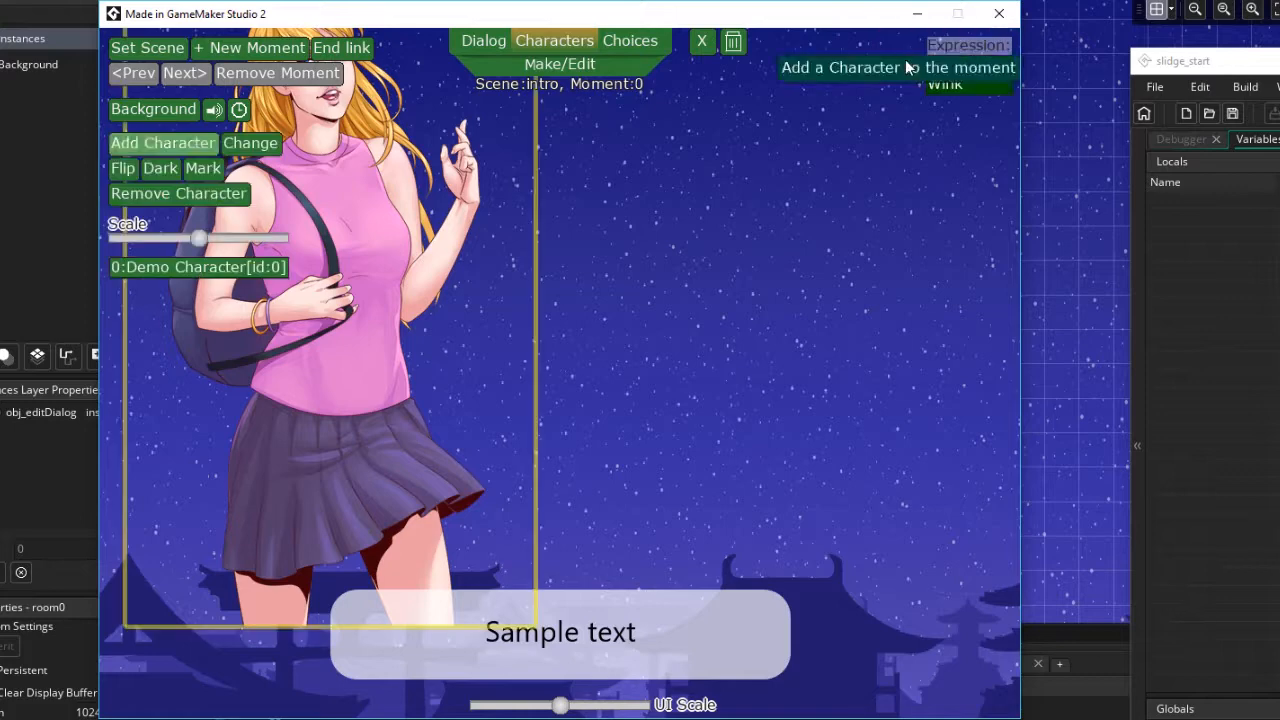
click(372, 191)
drag(338, 258, 398, 435)
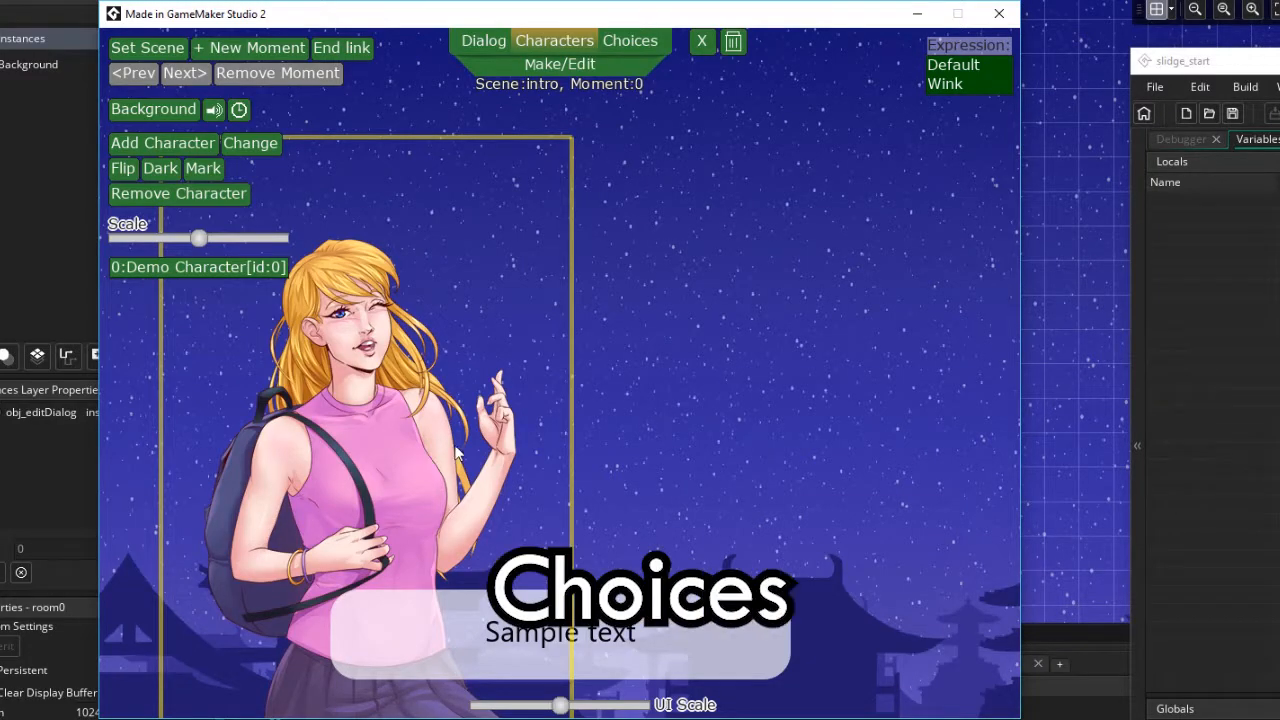
Open the choice style editor, disable the label area and switch the background shape to RoundRect
click(647, 44)
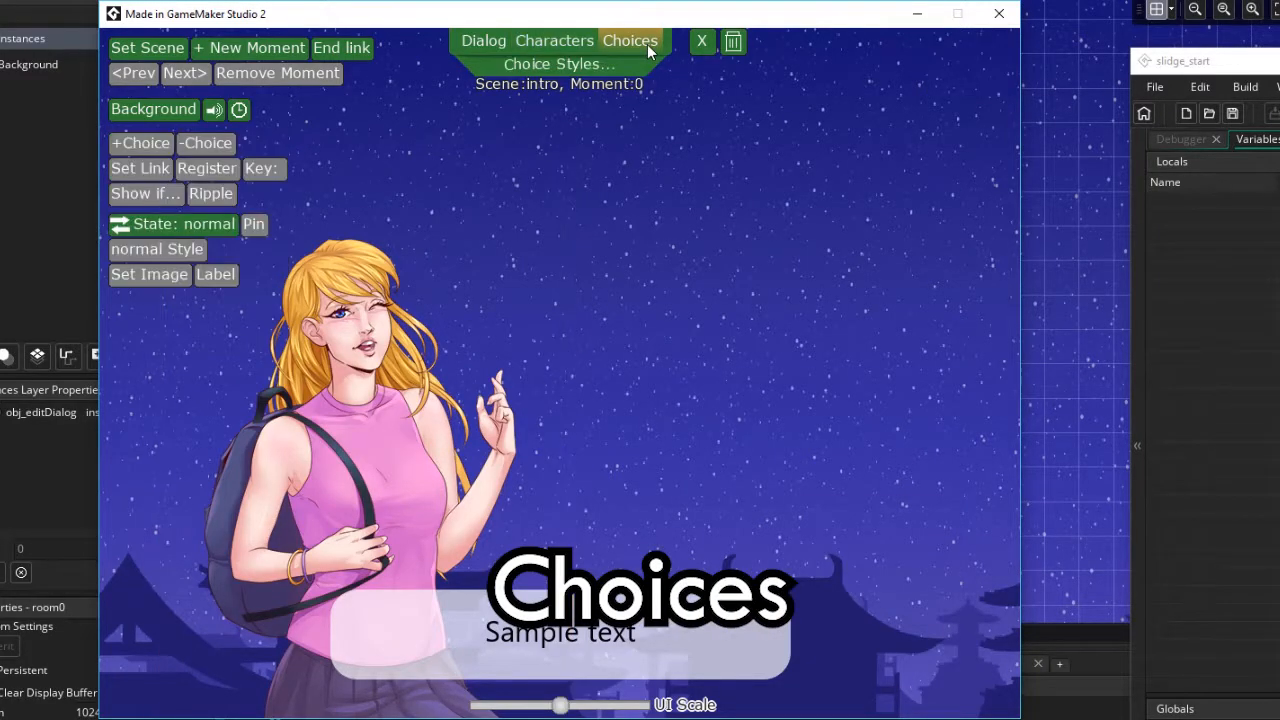
click(556, 64)
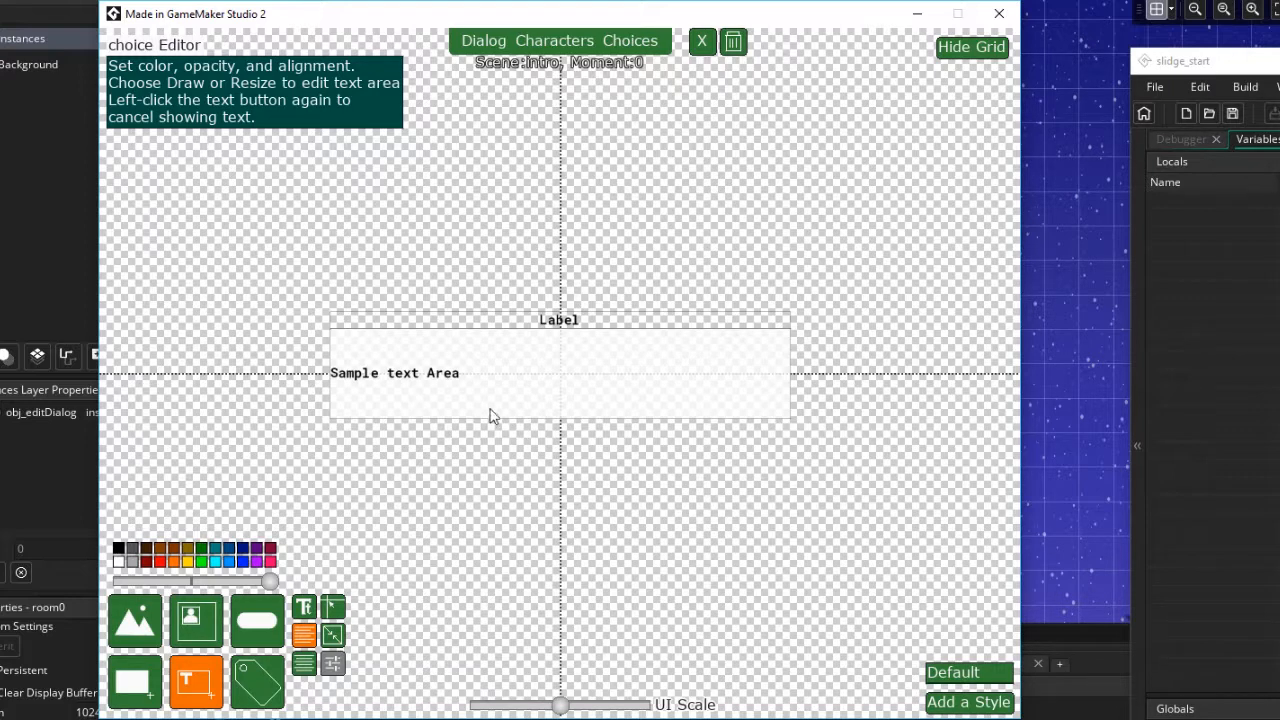
click(254, 690)
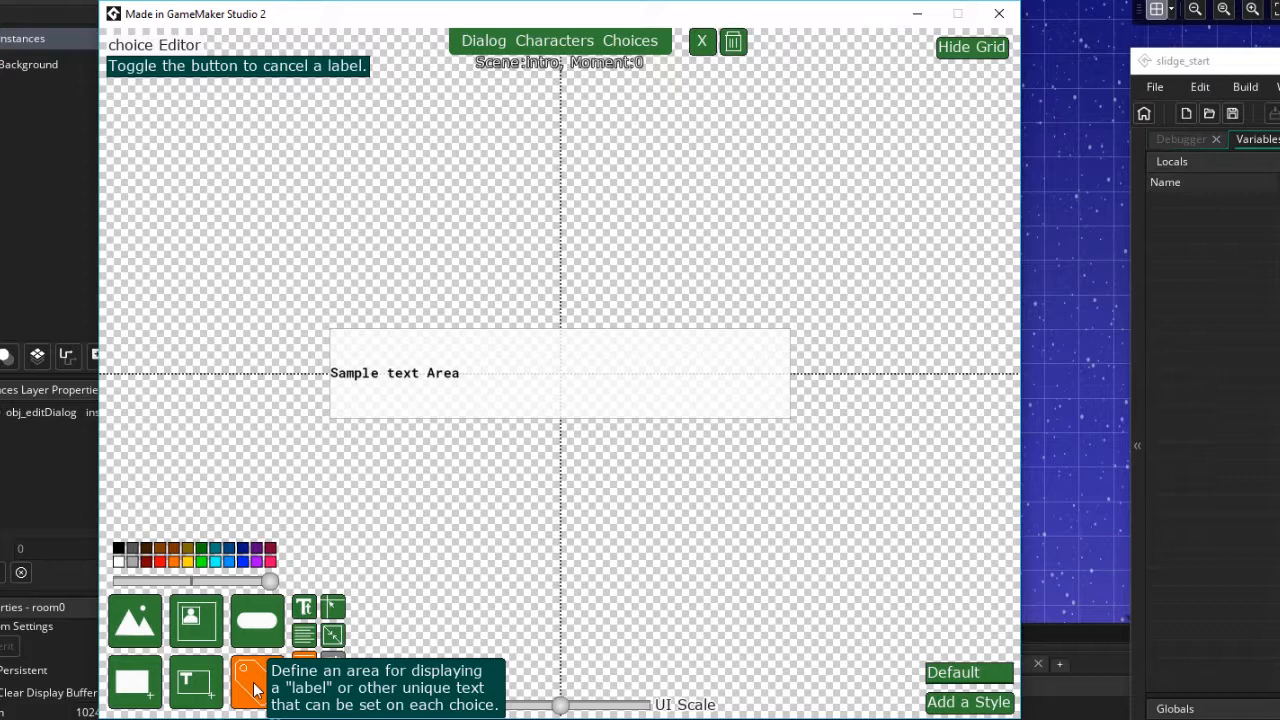
click(142, 684)
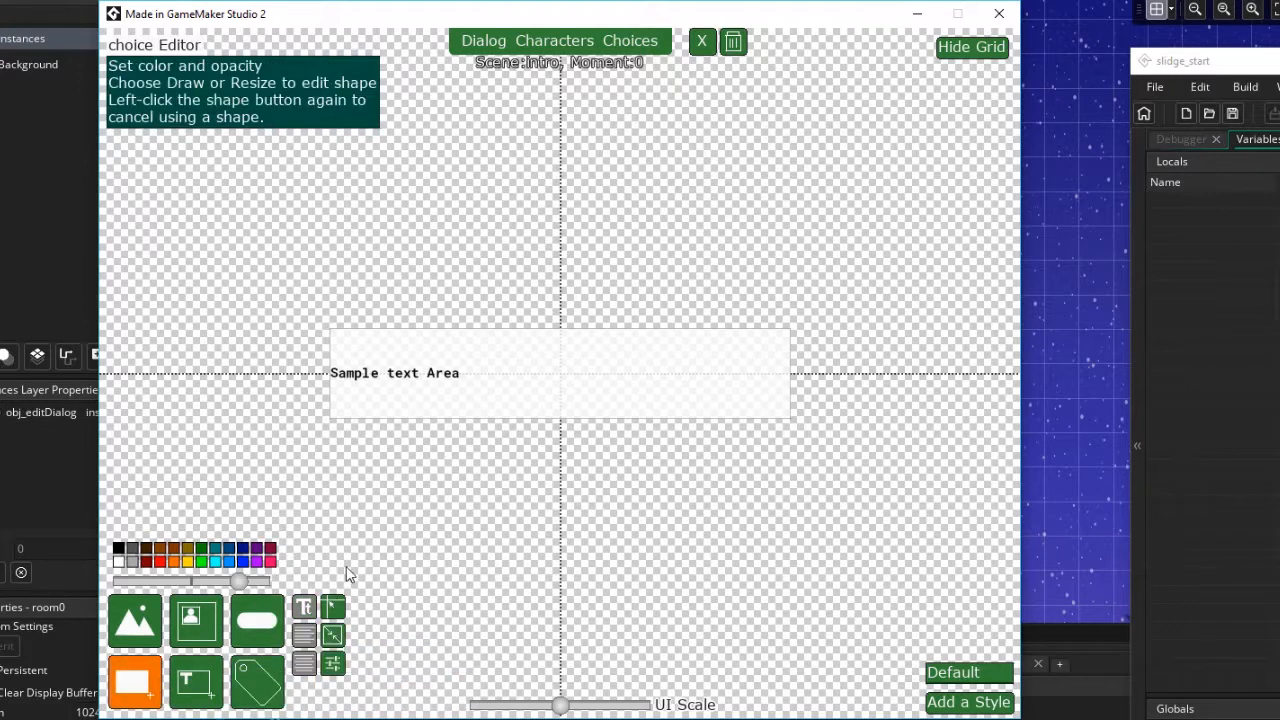
click(332, 665)
click(406, 631)
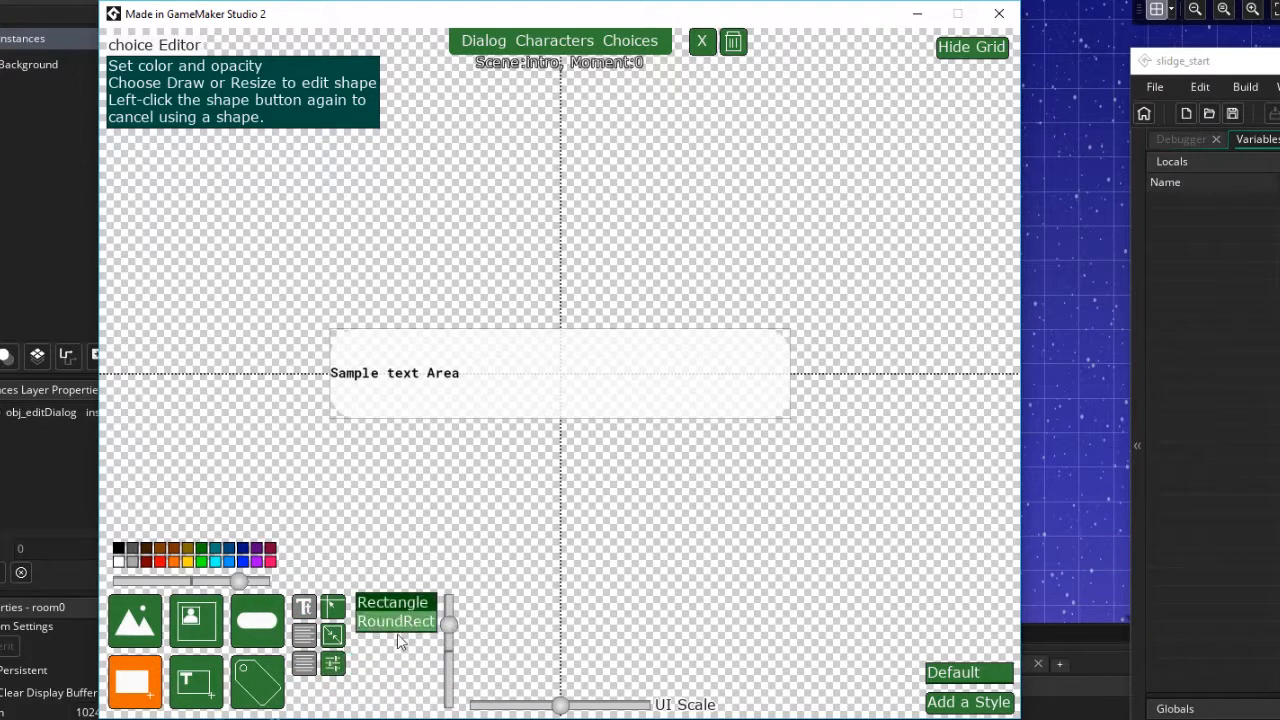
drag(450, 621, 455, 615)
Resize the background shape into a smaller box centred on the middle axis
click(335, 636)
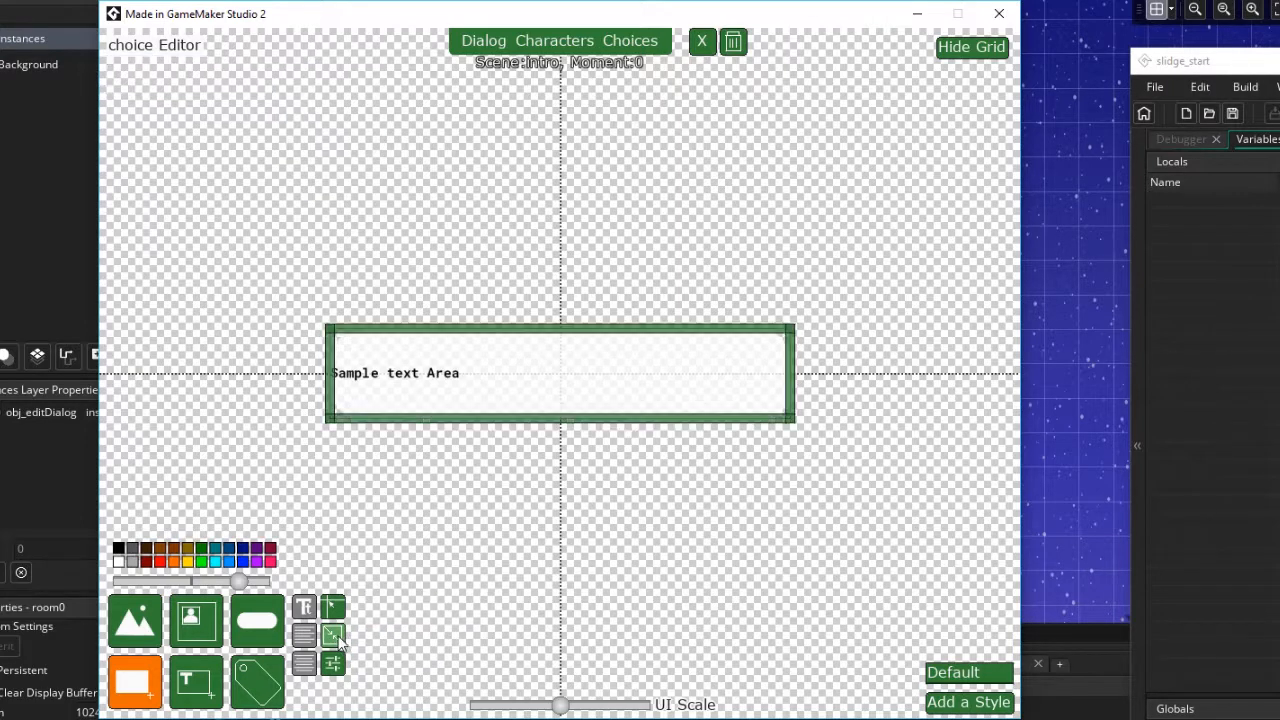
drag(334, 412, 436, 408)
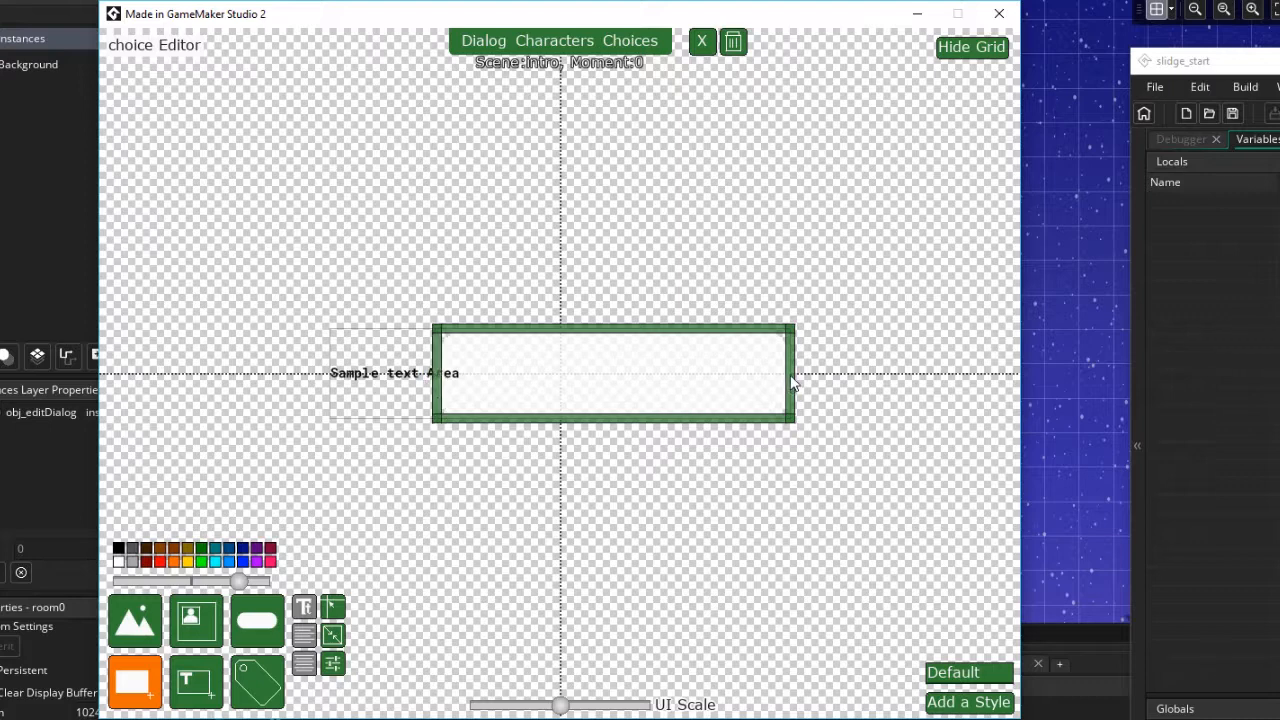
drag(792, 381, 645, 380)
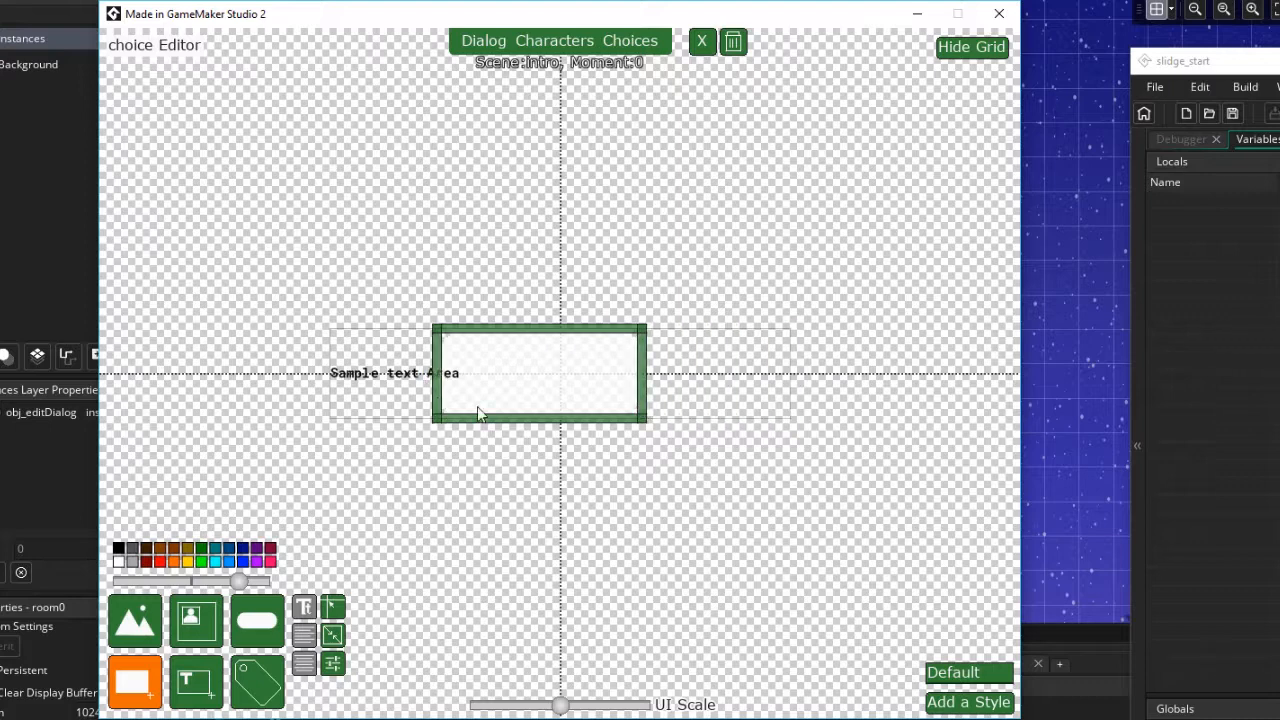
drag(440, 400, 487, 404)
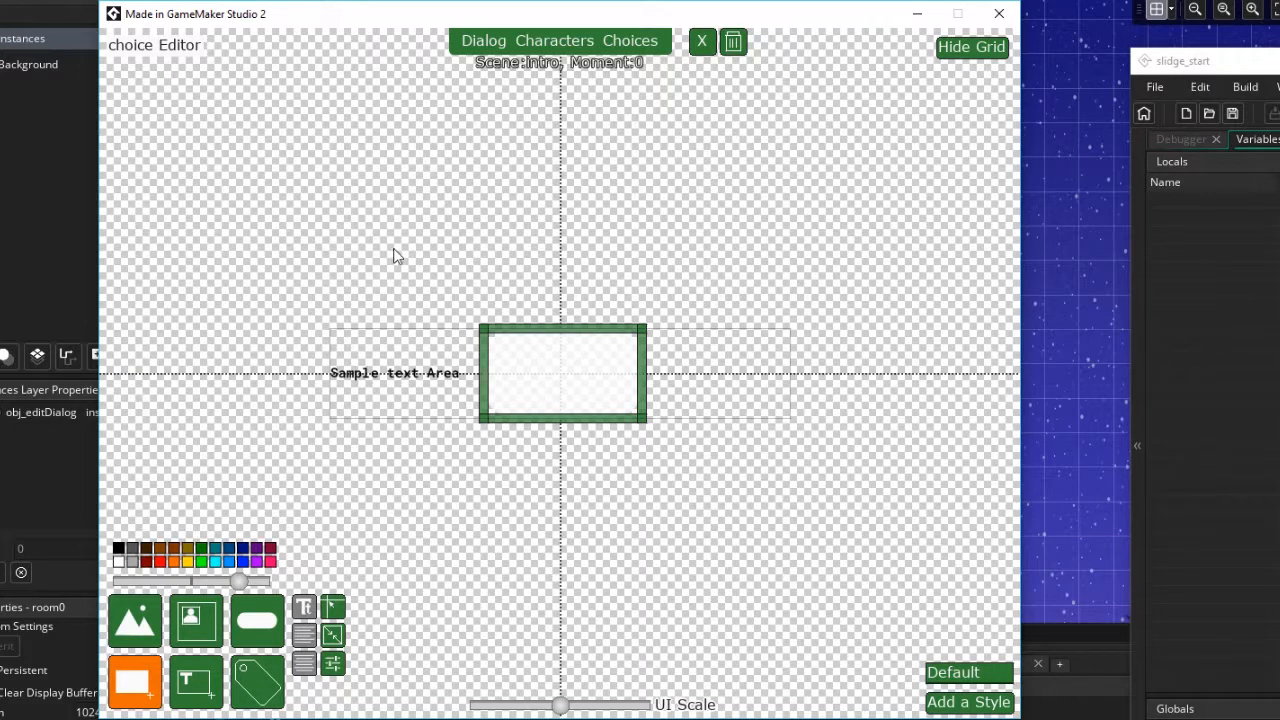
drag(557, 333, 557, 355)
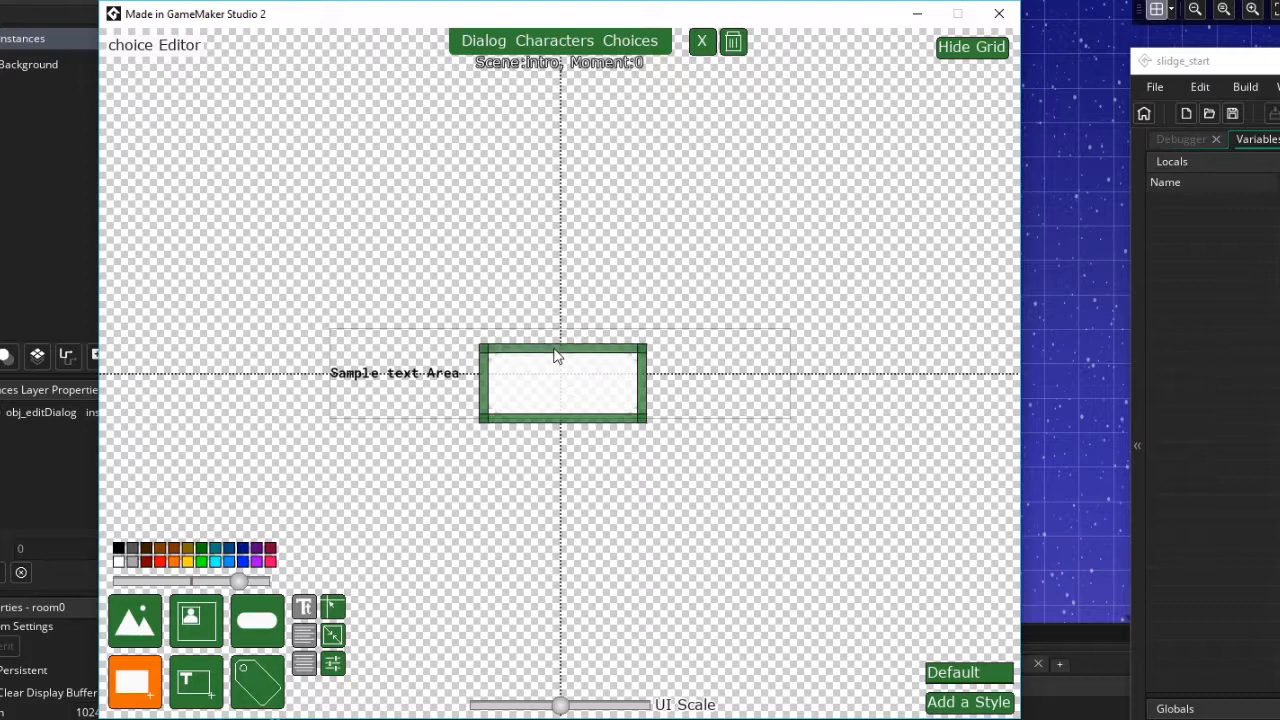
drag(573, 424, 575, 408)
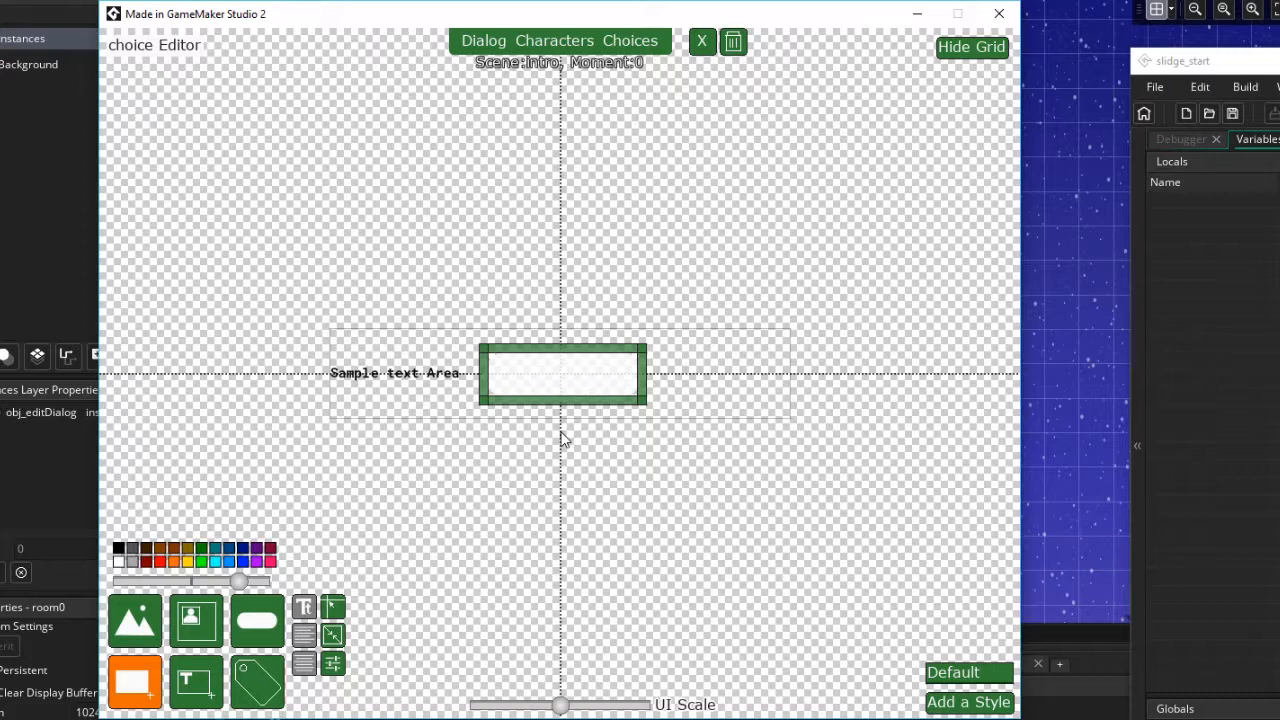
Set the shape's corner radius to about 61 and fill it white
click(118, 548)
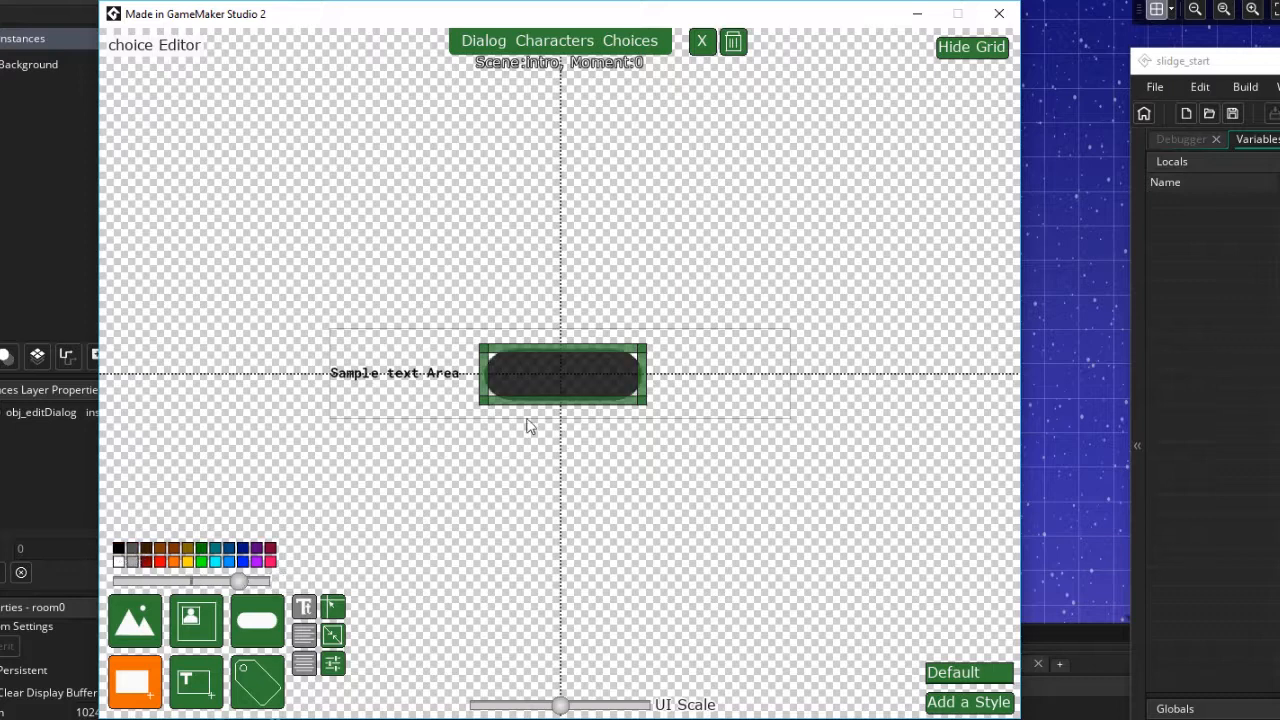
click(344, 664)
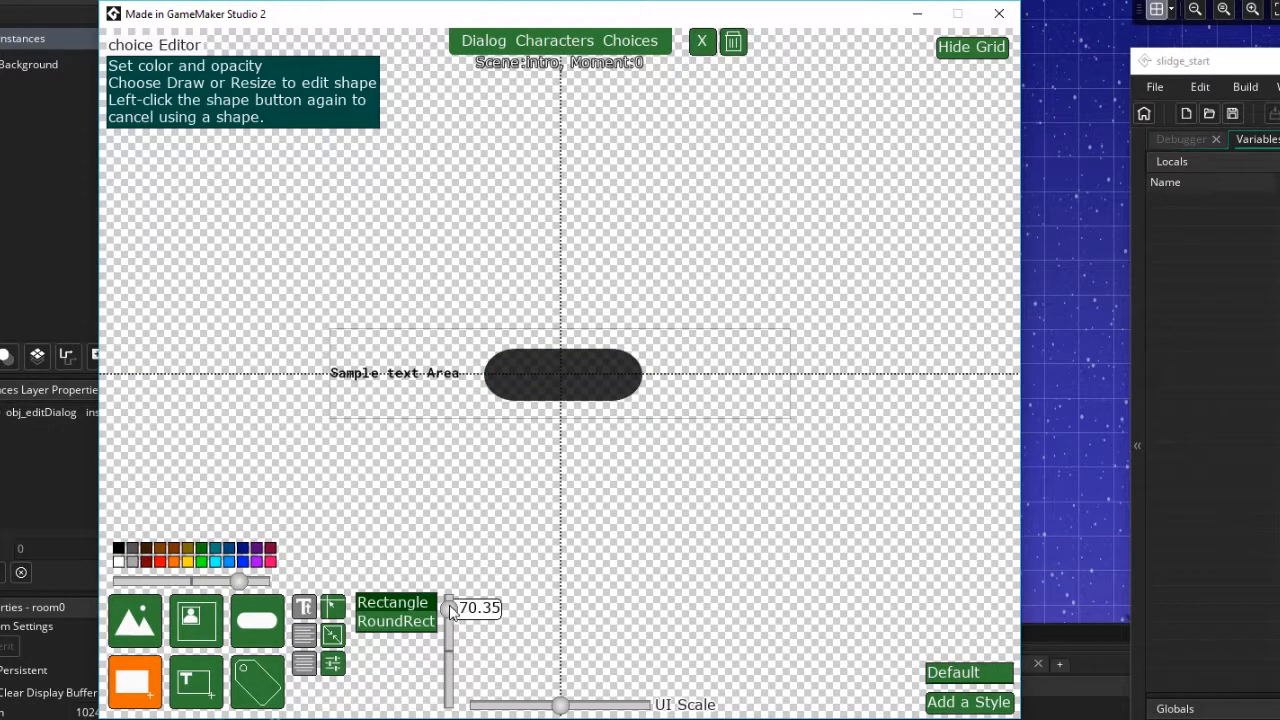
drag(449, 612, 447, 620)
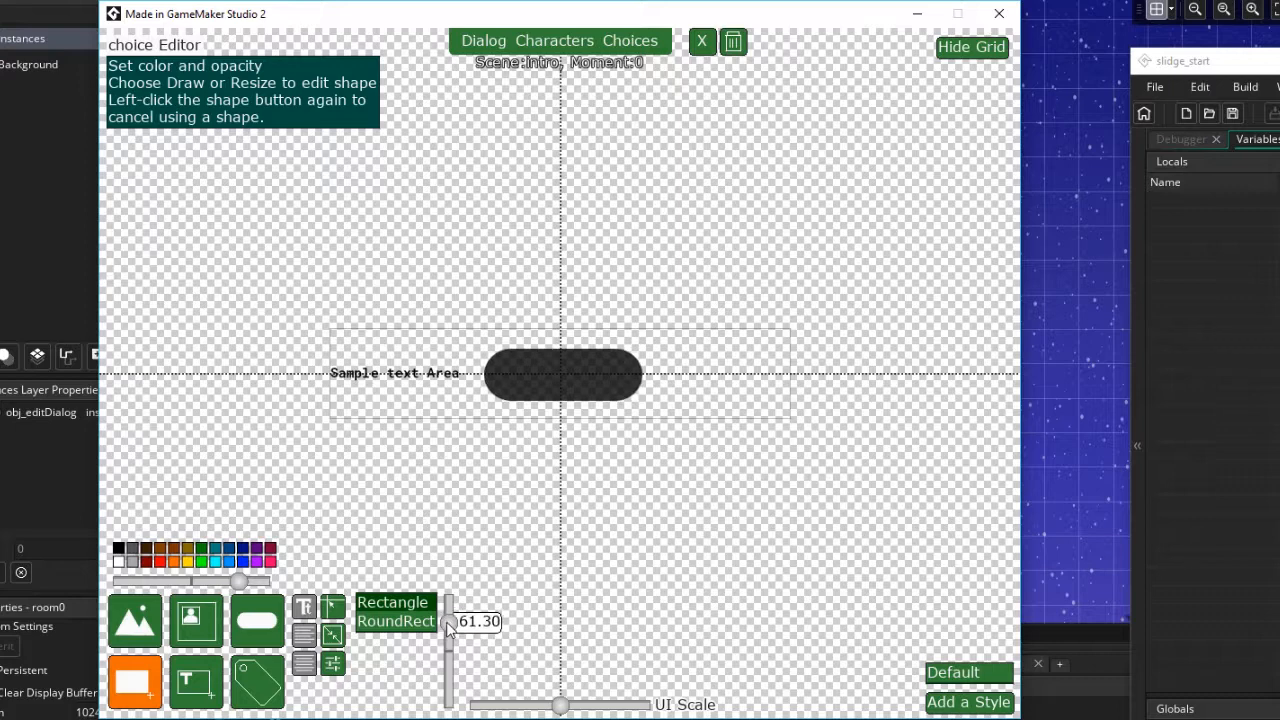
click(117, 561)
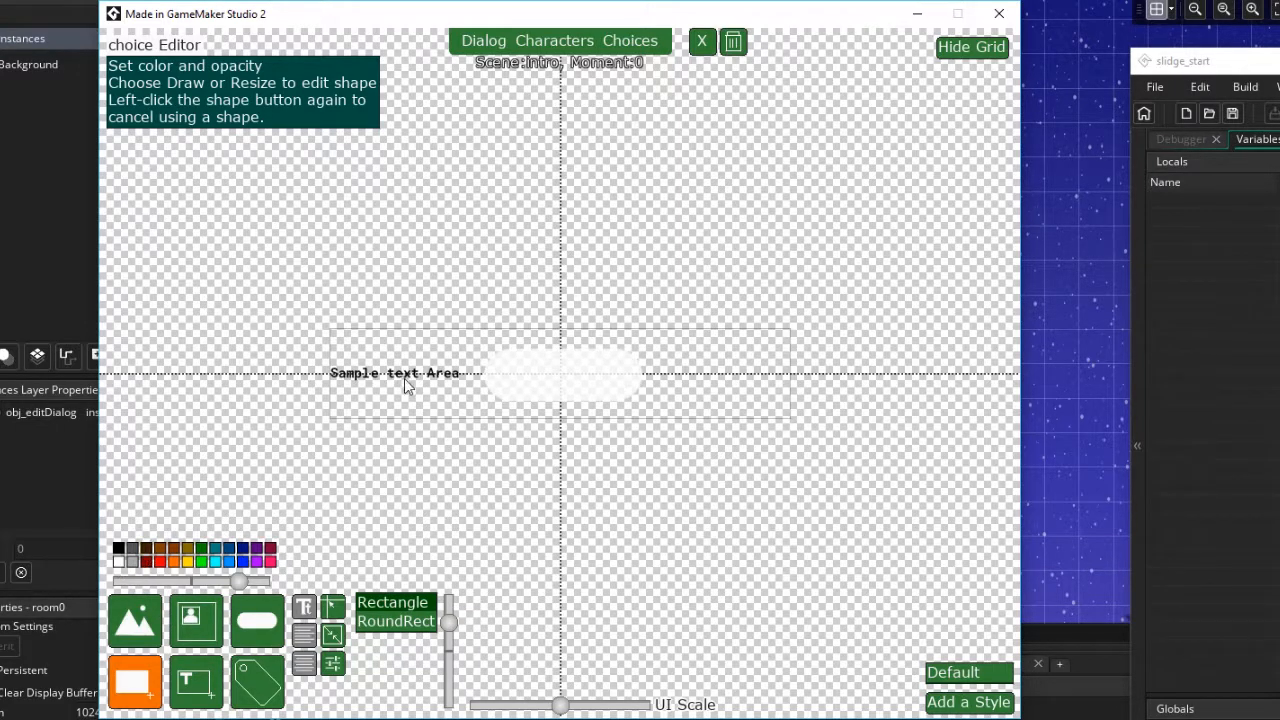
Enable the text area, centre-align it, and resize it to fit the rounded shape
click(208, 690)
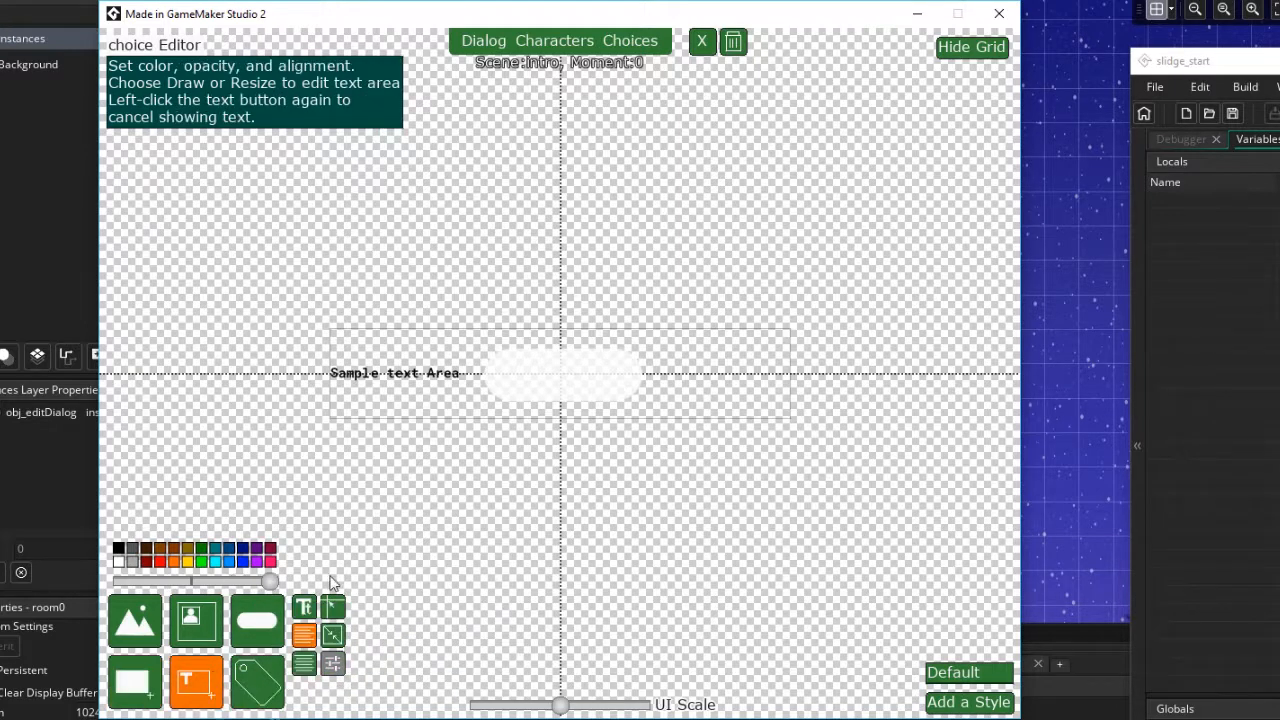
click(307, 667)
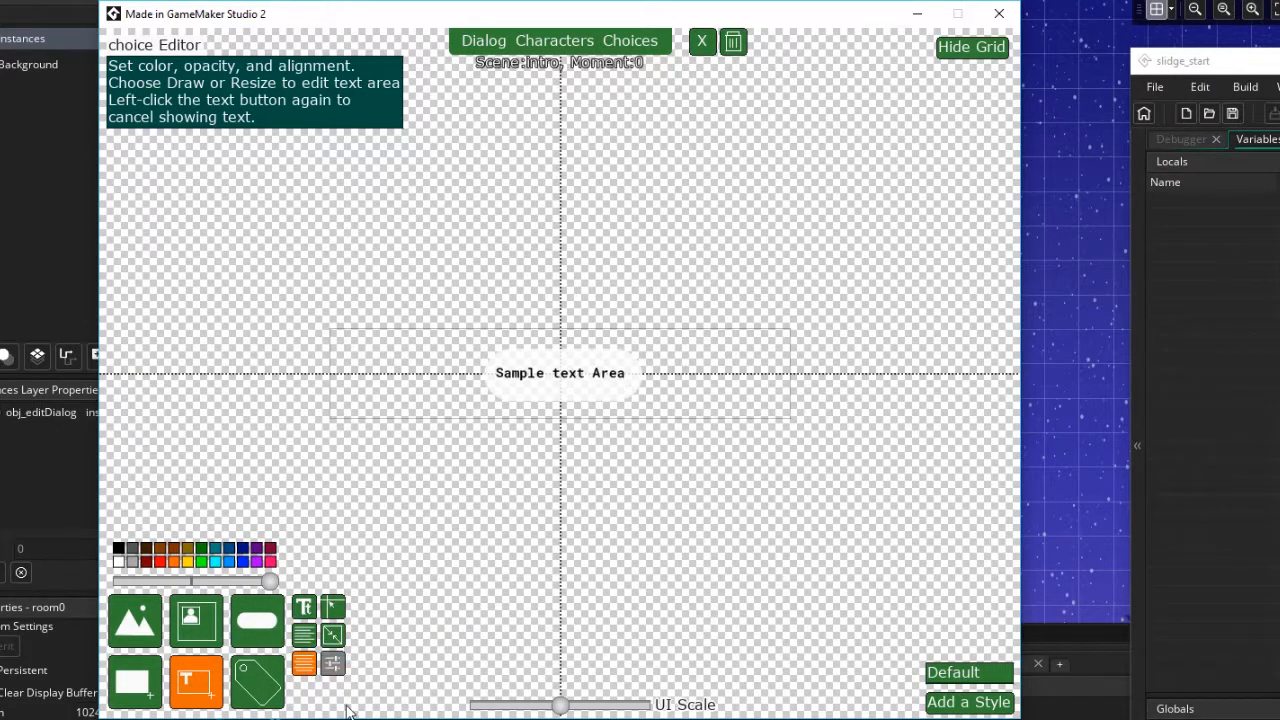
click(335, 645)
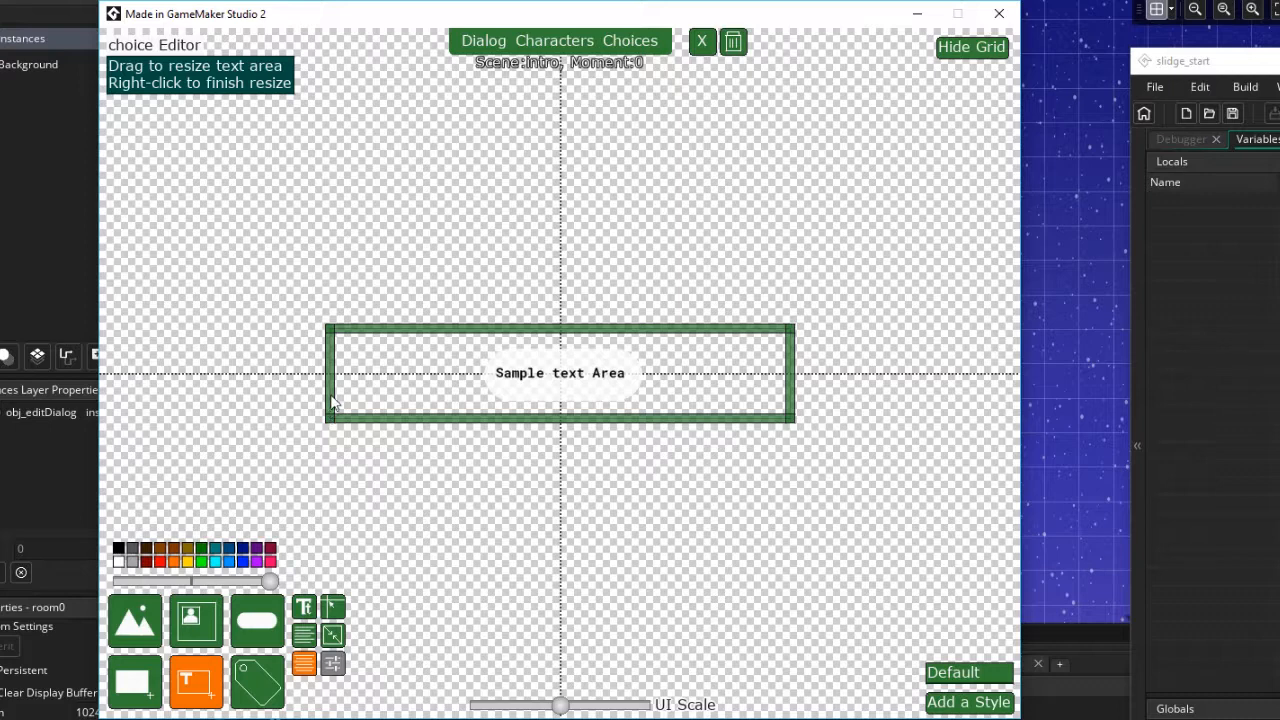
drag(333, 418, 485, 418)
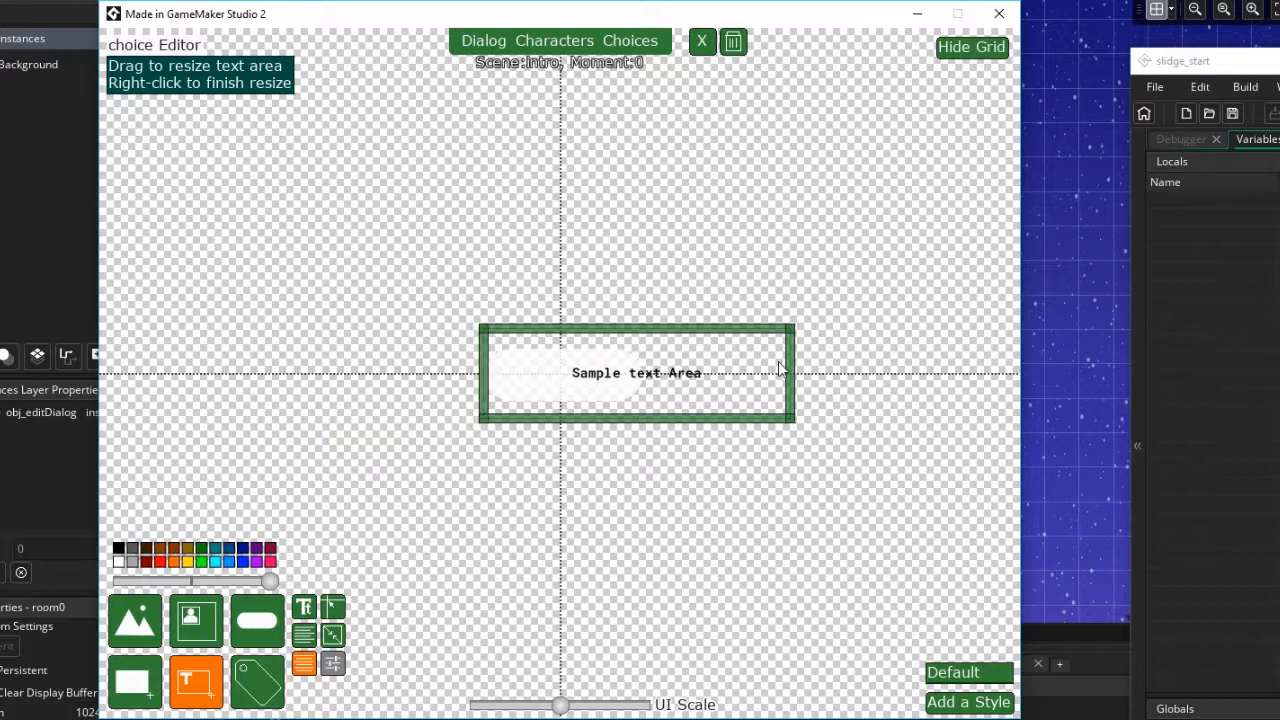
drag(787, 374, 647, 400)
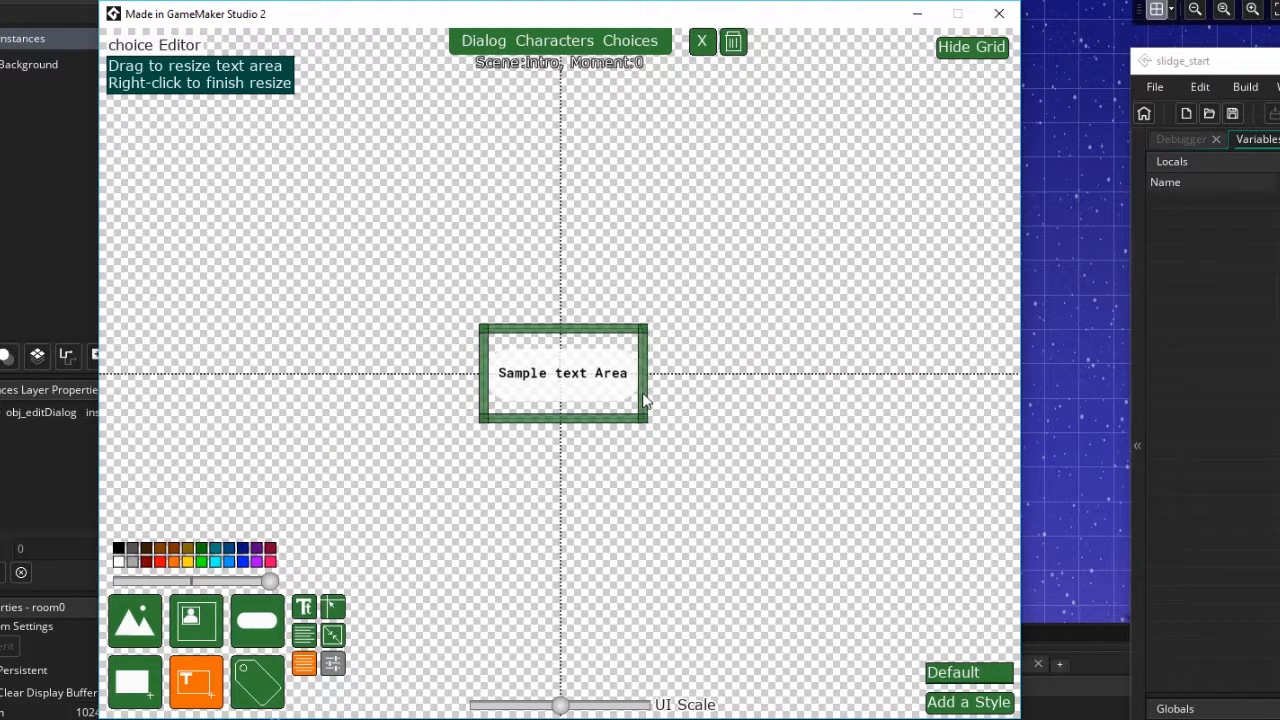
drag(558, 331, 557, 355)
drag(564, 422, 576, 405)
Set the choice text font to ft_slidge_default
click(302, 610)
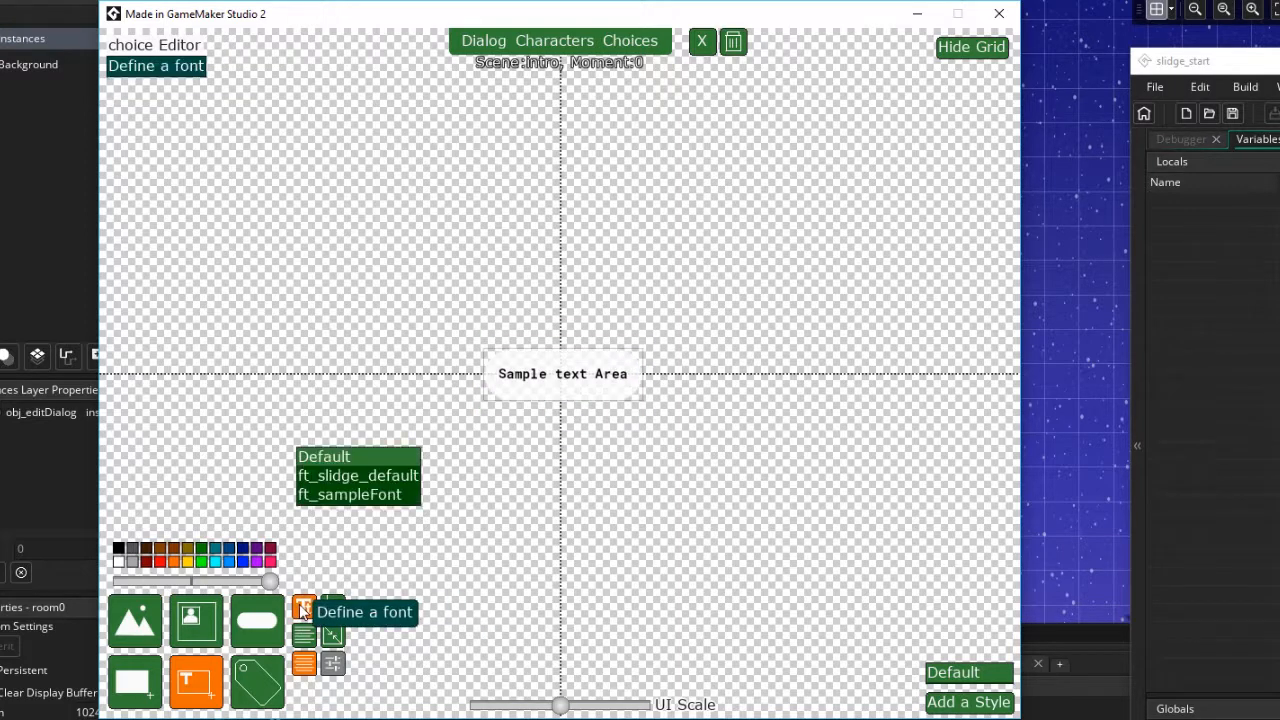
click(353, 497)
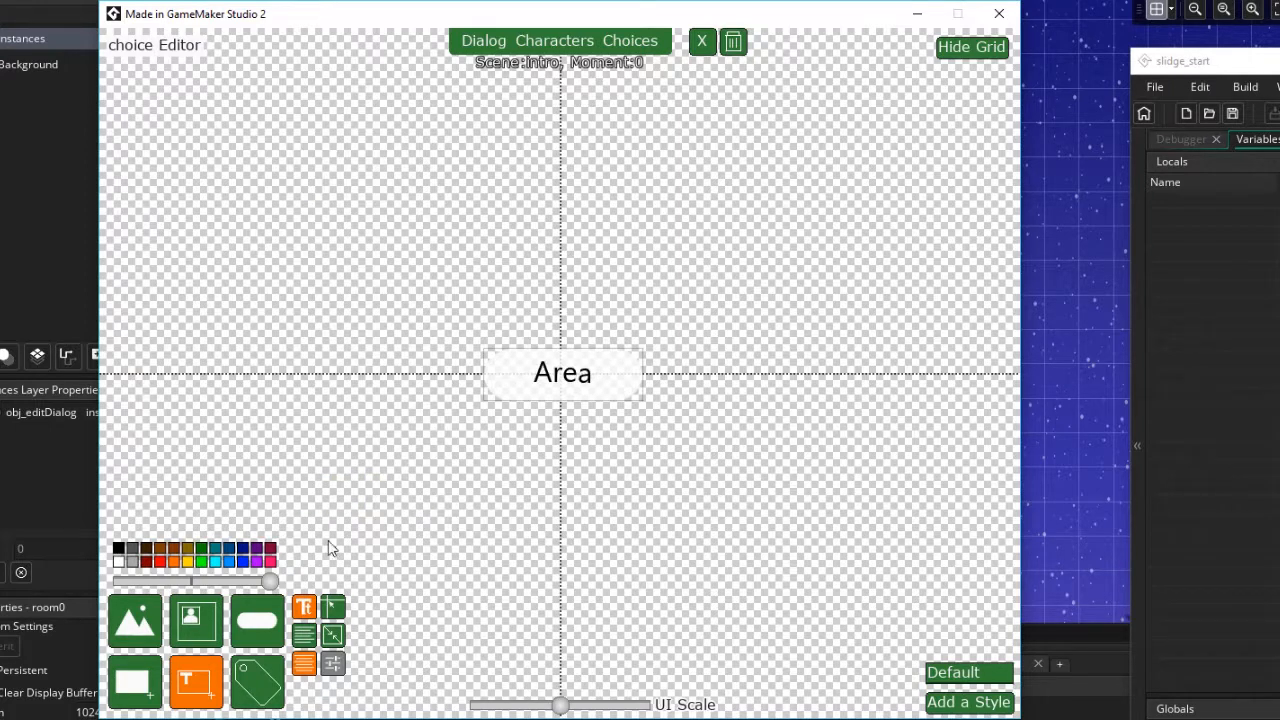
click(304, 607)
click(330, 478)
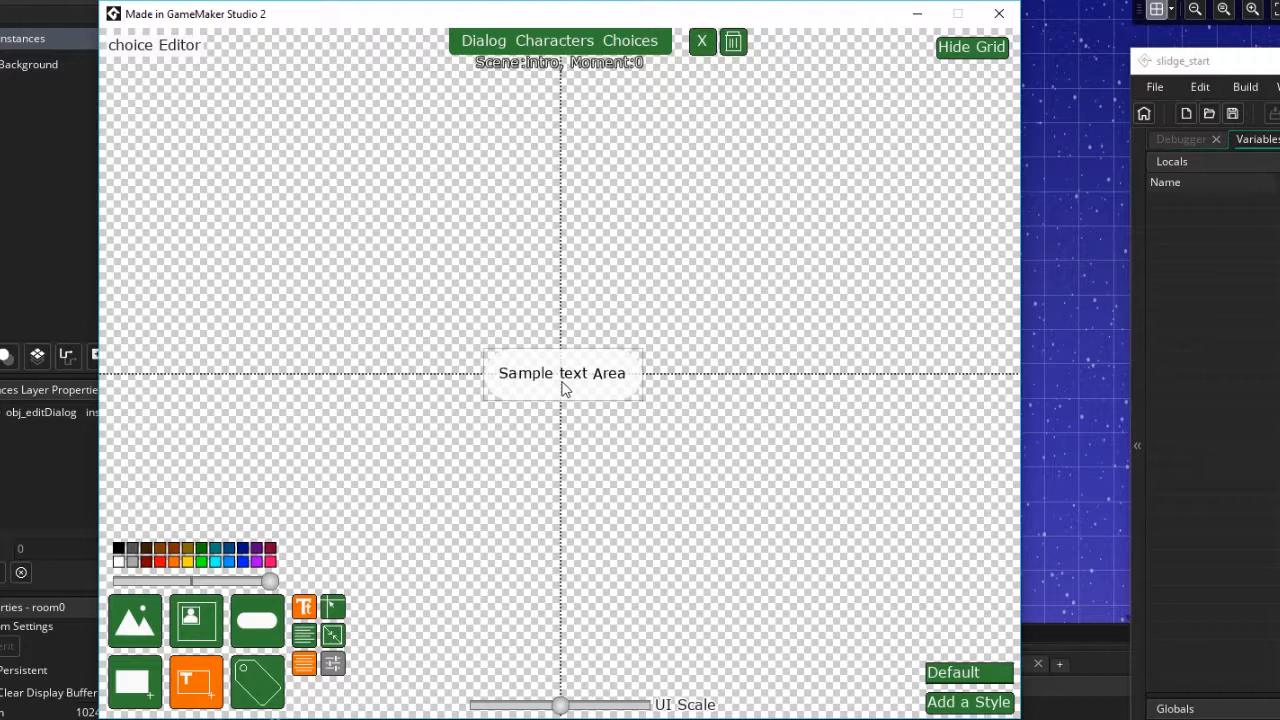
Add a new choice style named hover
click(942, 708)
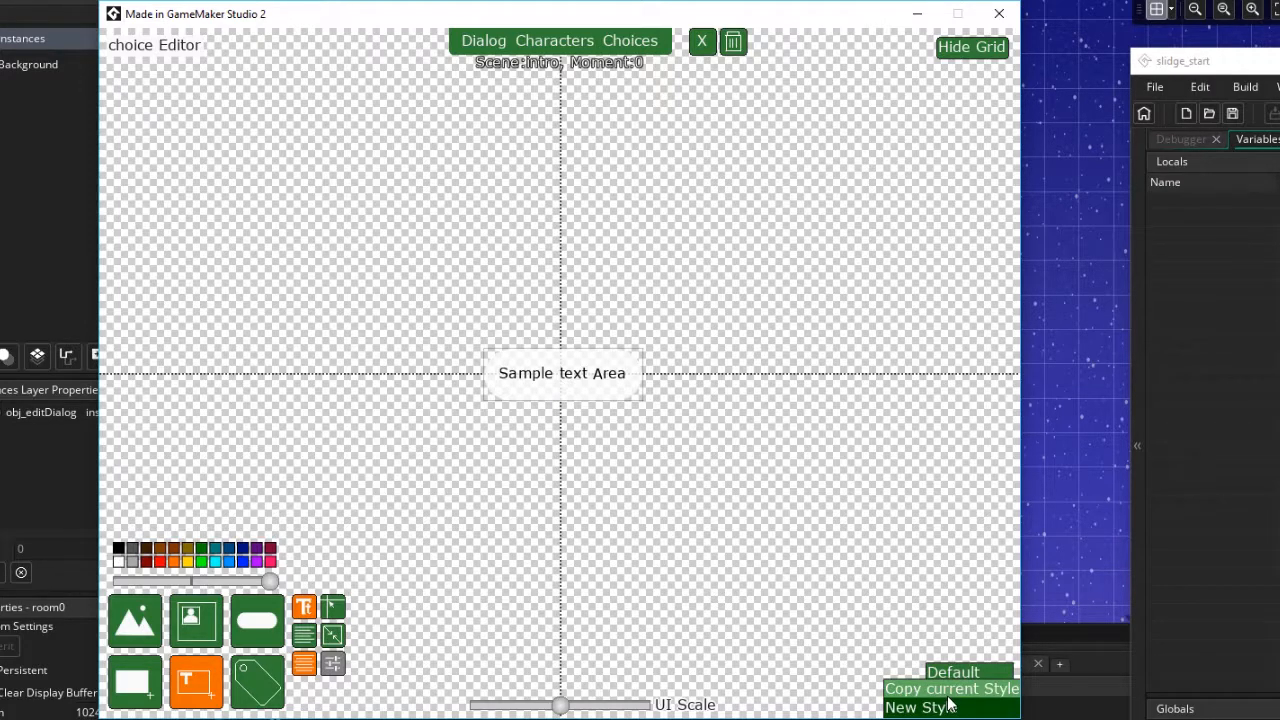
click(949, 705)
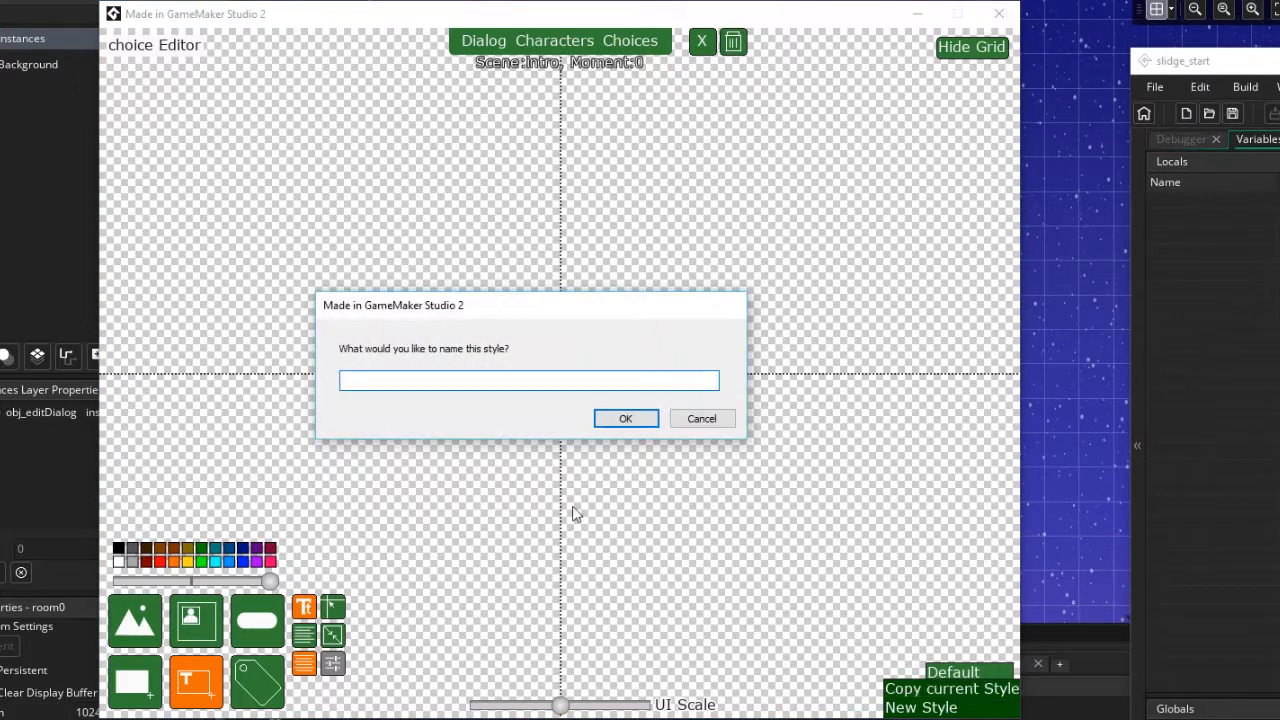
text(hover)
click(628, 418)
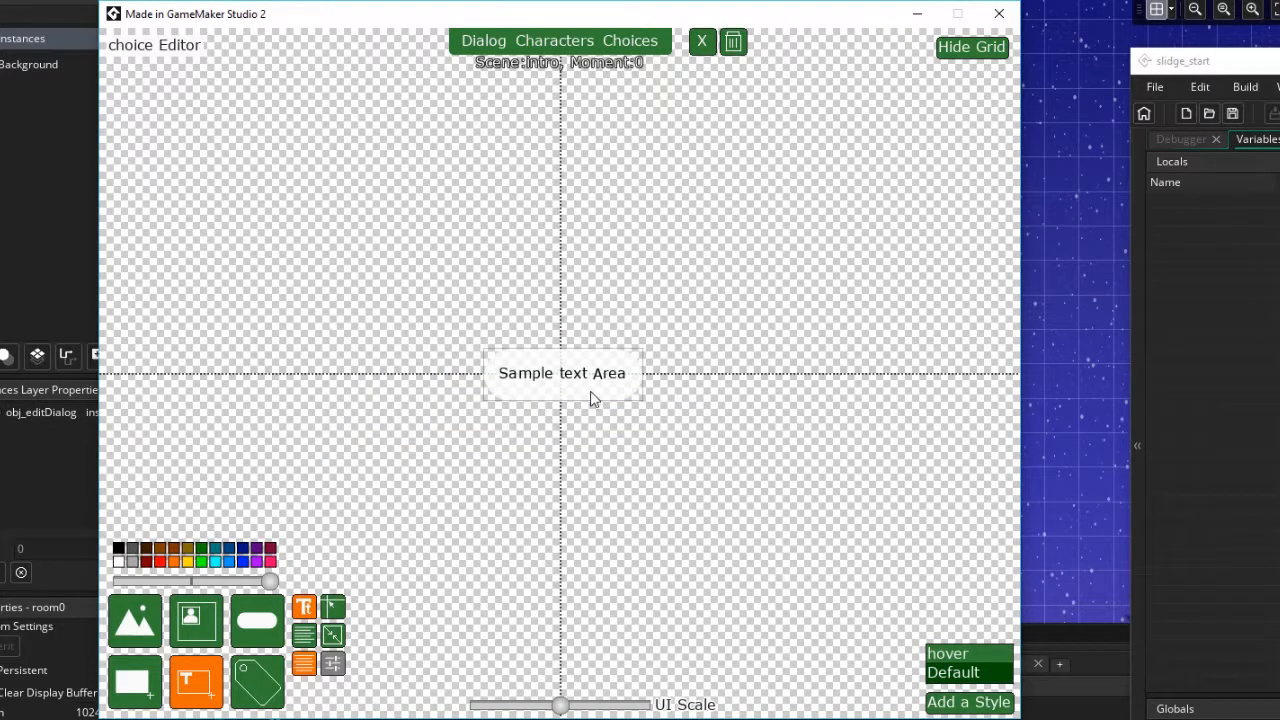
In the hover style, colour the background shape dark grey and the text white
click(133, 684)
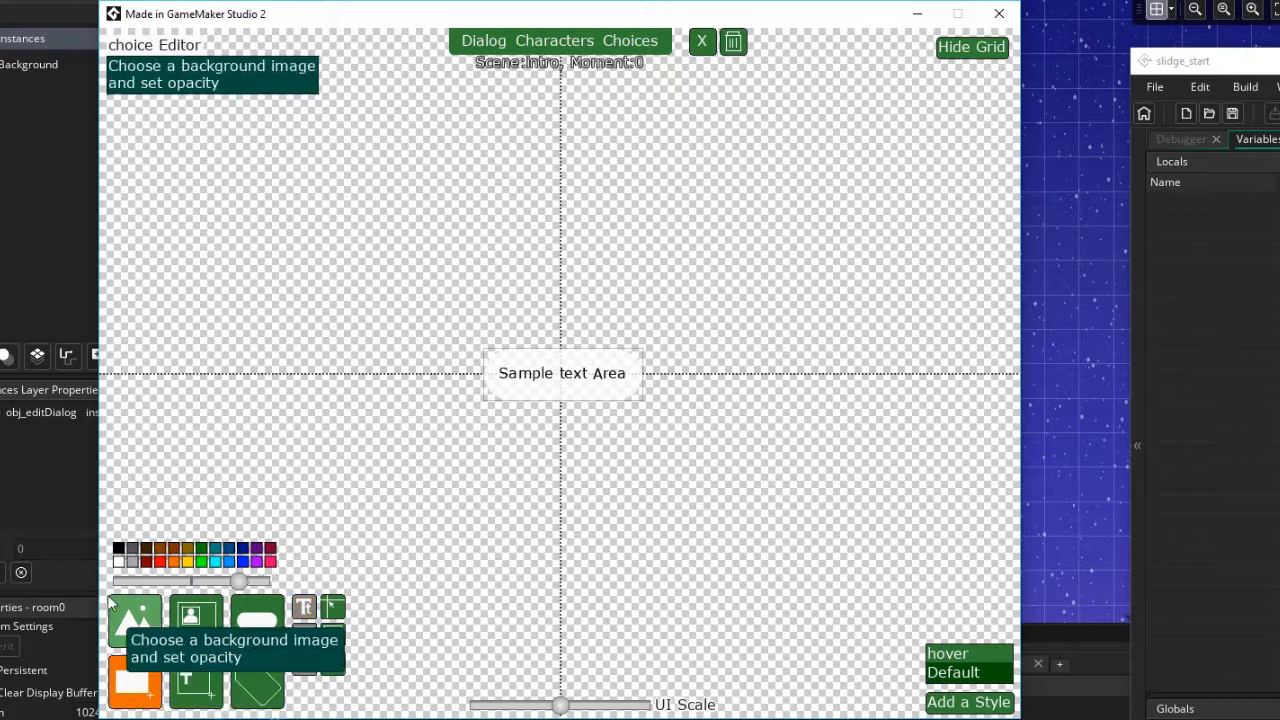
click(132, 550)
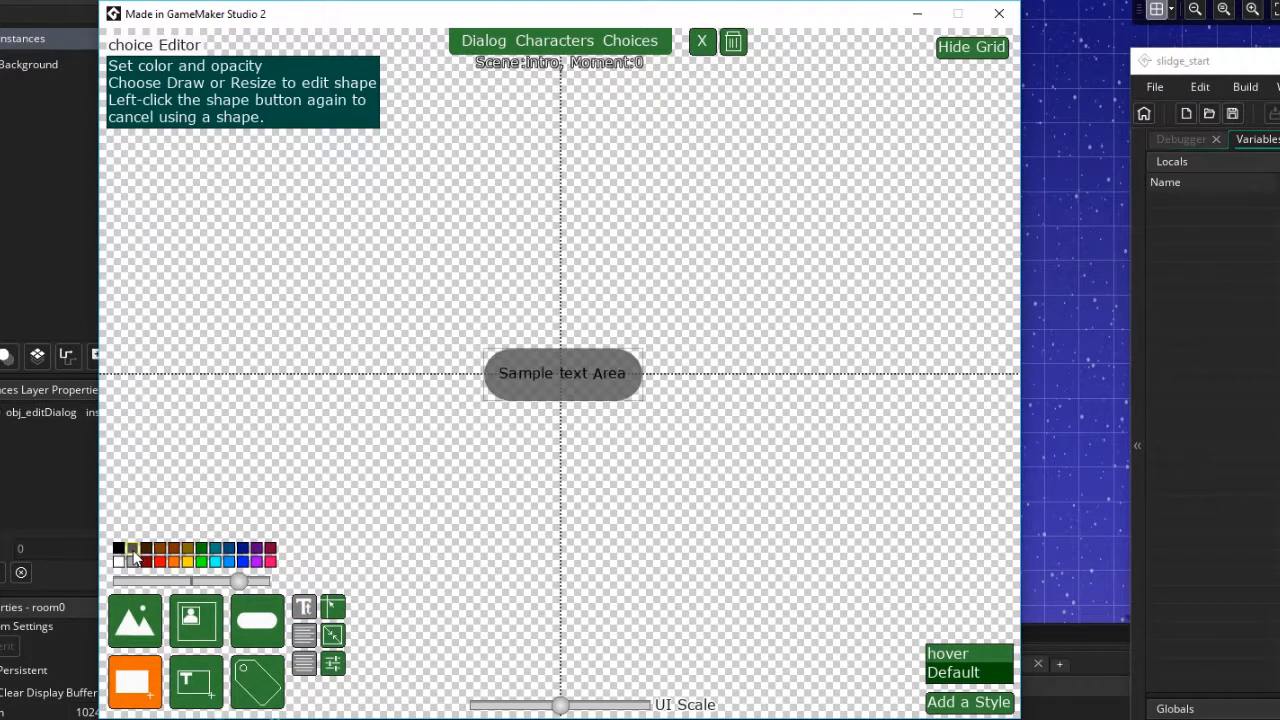
click(196, 684)
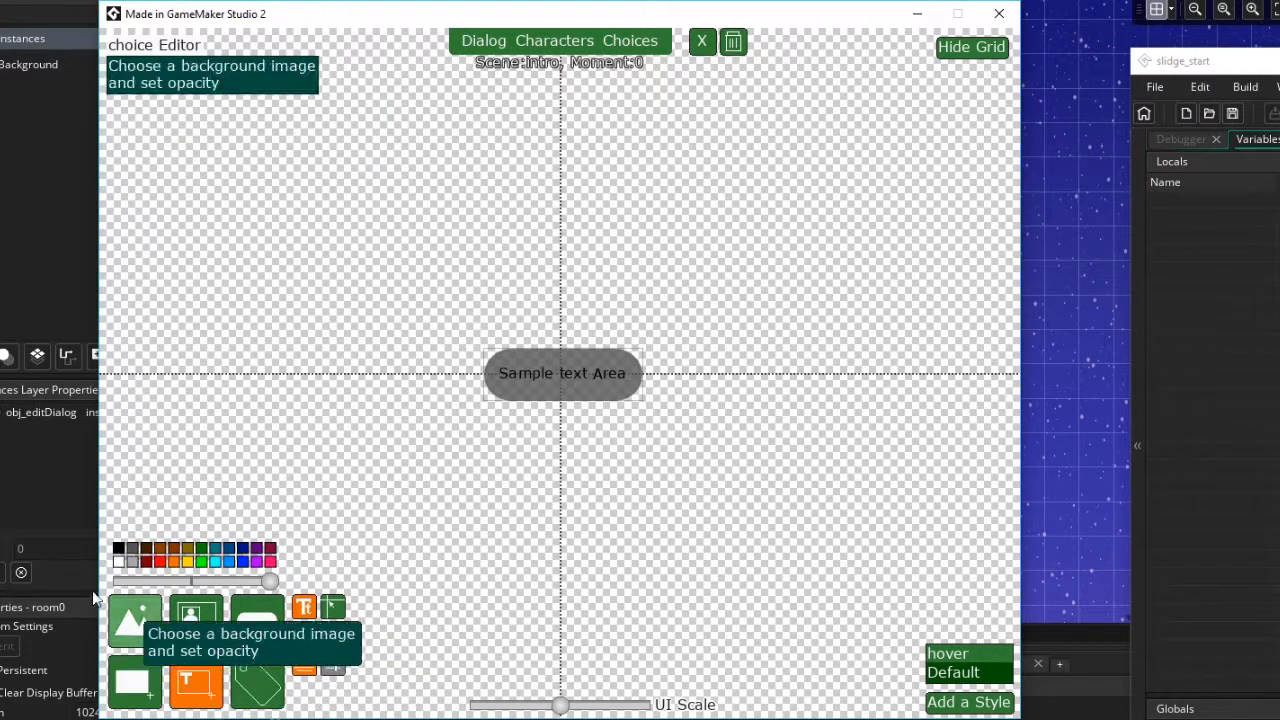
click(117, 562)
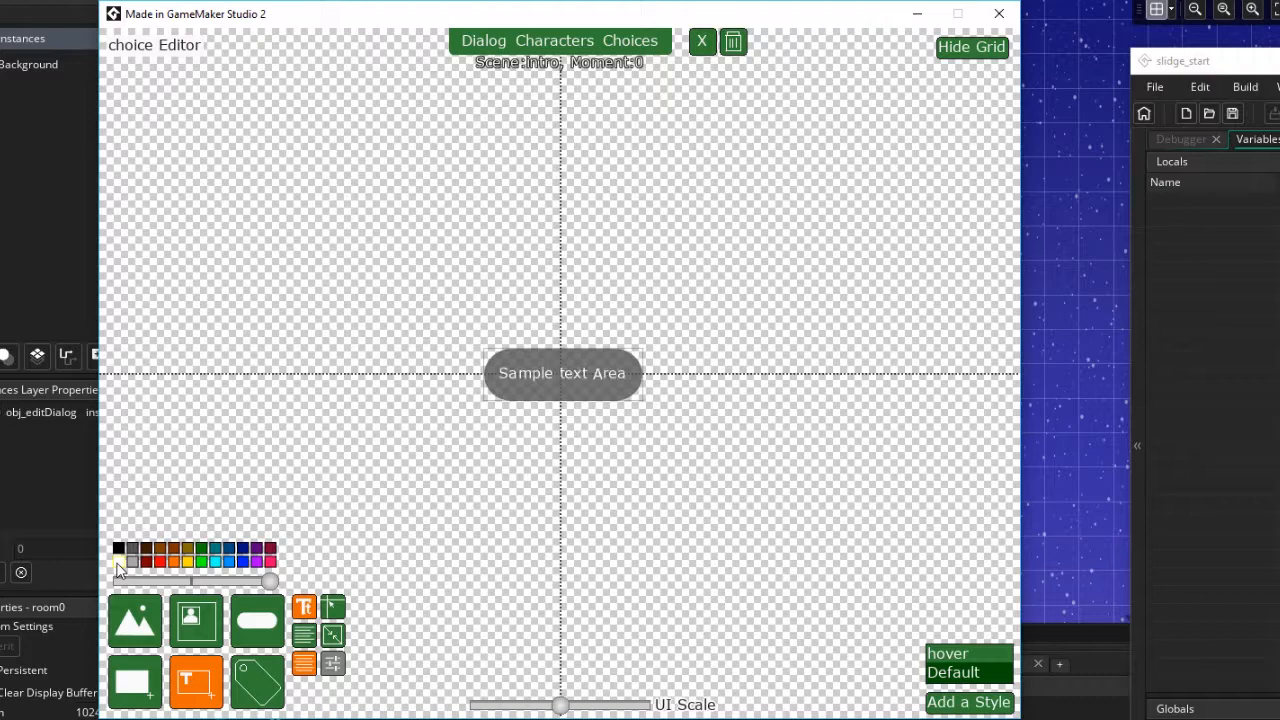
Return to the choice editor, add a choice, and move it up and right of centre
click(626, 42)
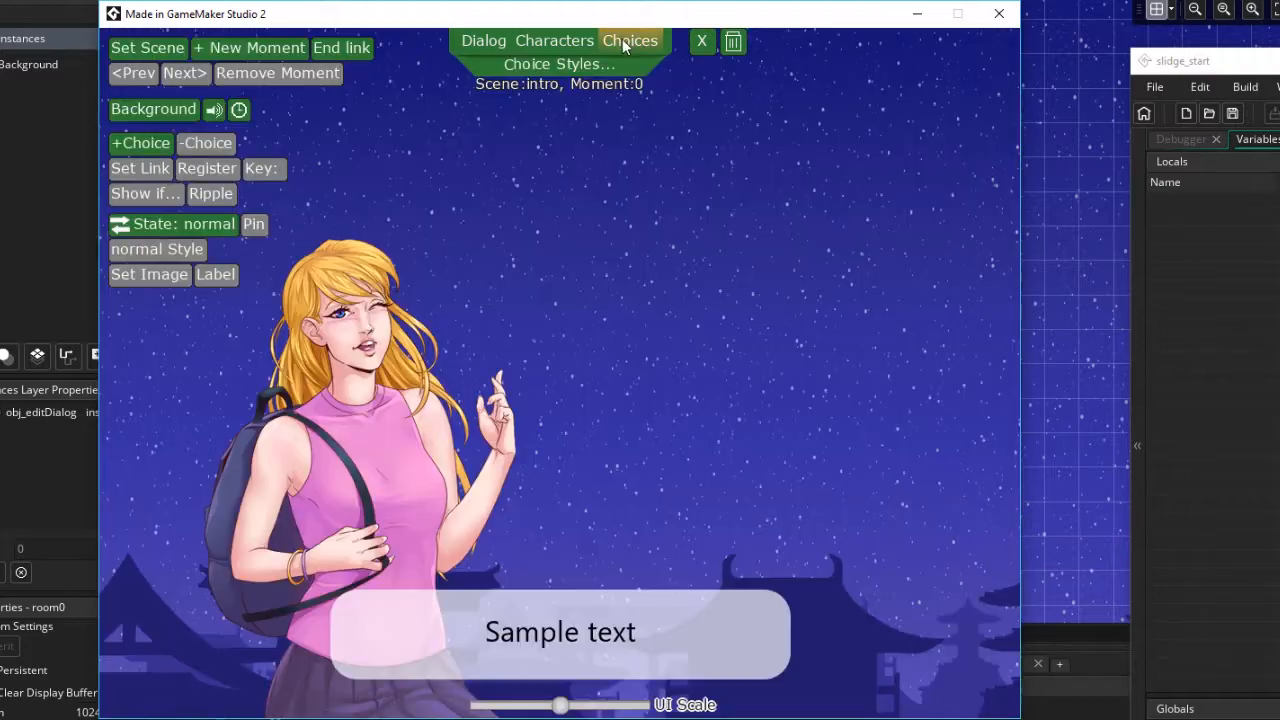
click(138, 143)
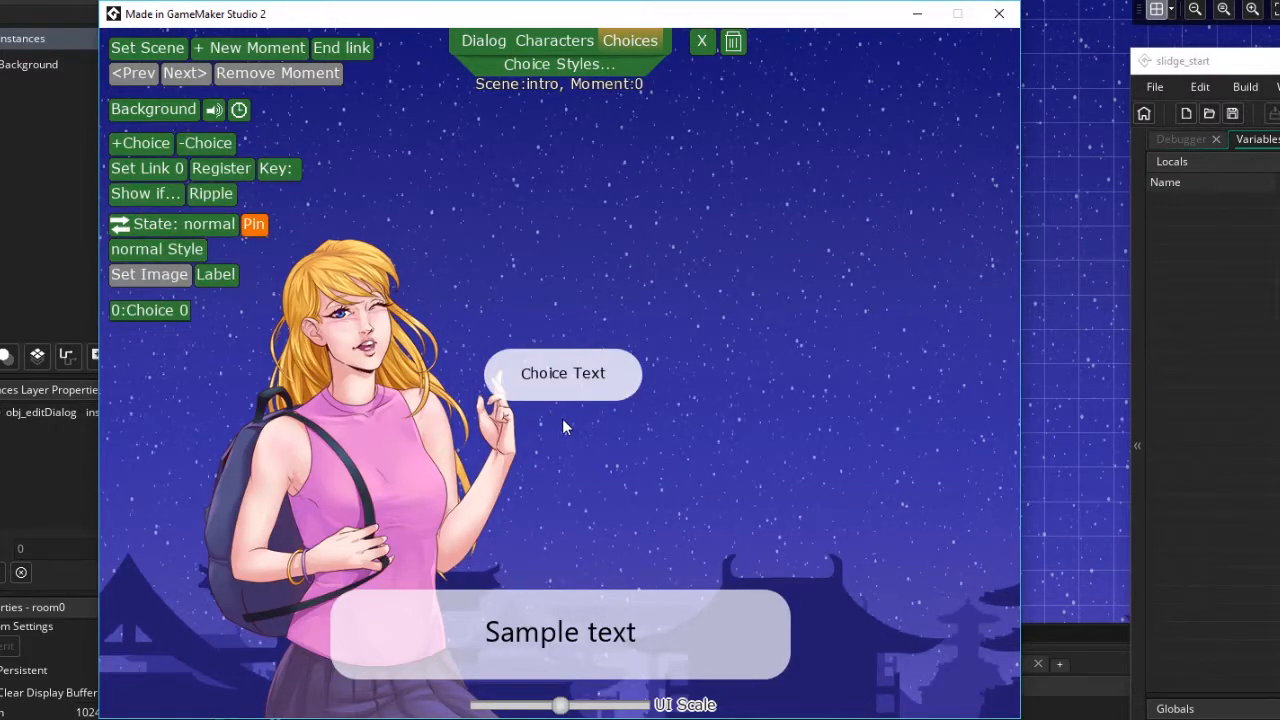
drag(564, 398, 685, 320)
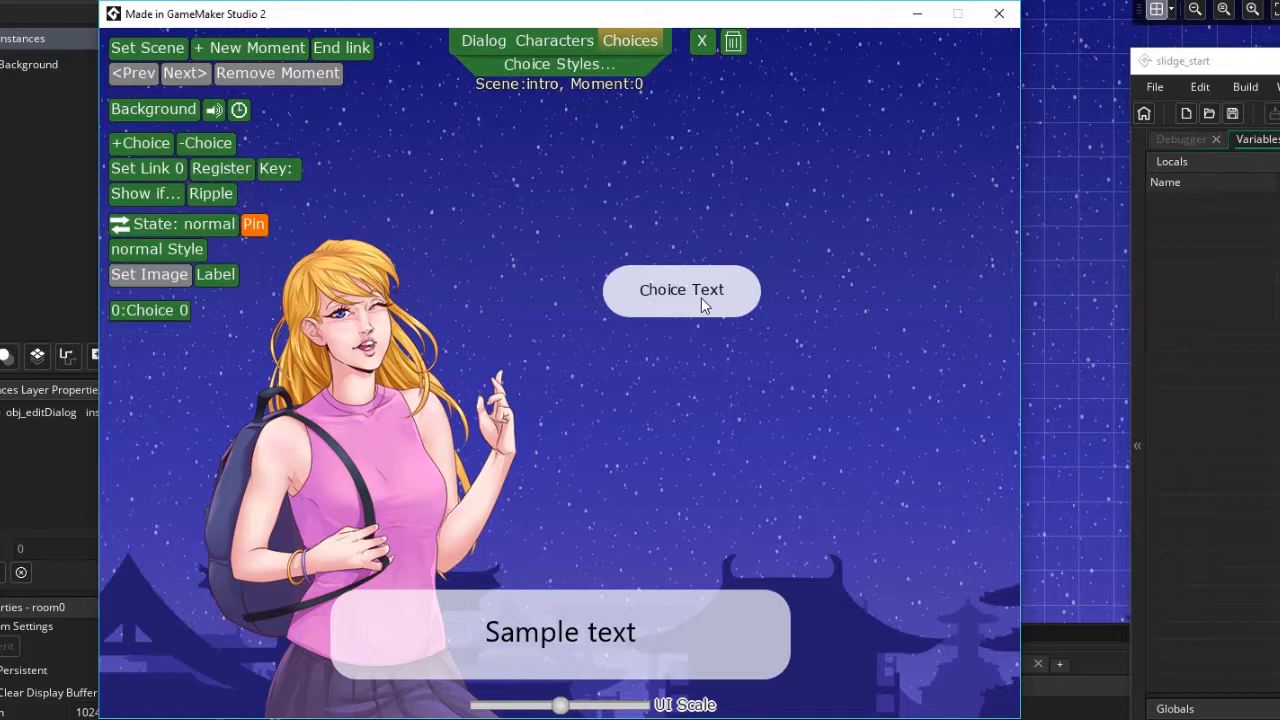
Assign the hover style to the choice's hover state, then switch the preview back to the normal state
click(175, 249)
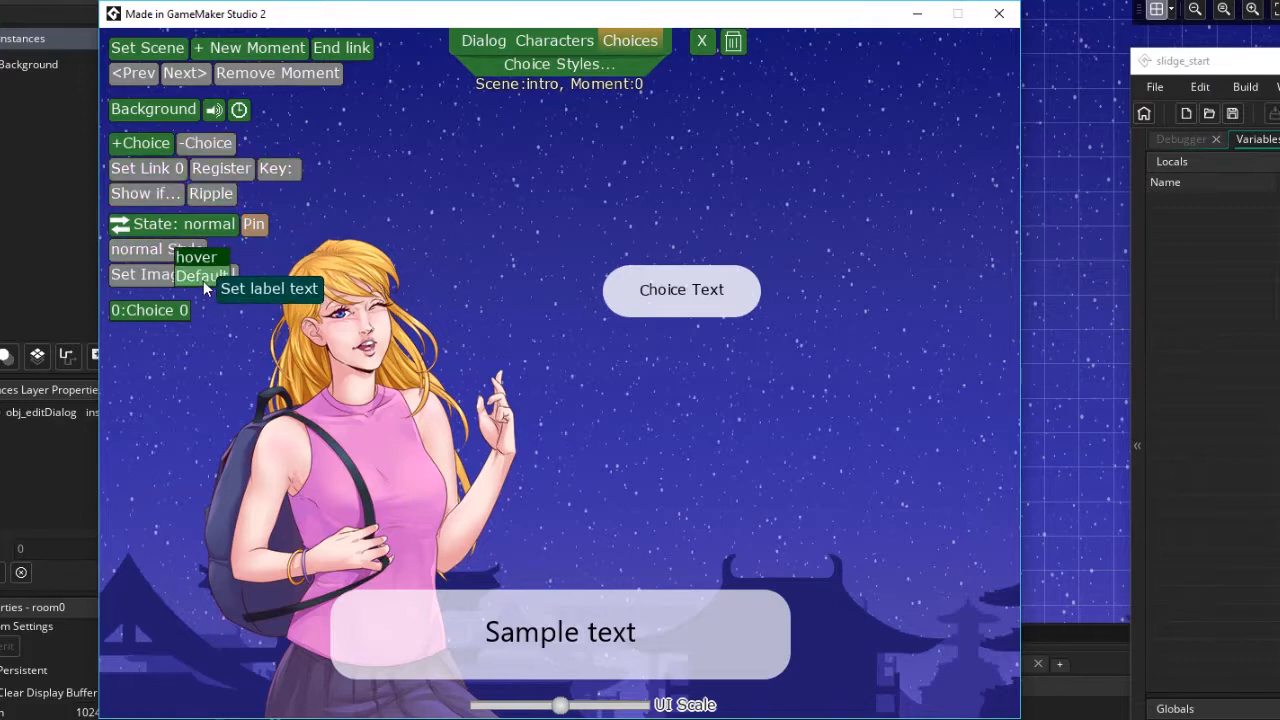
click(196, 257)
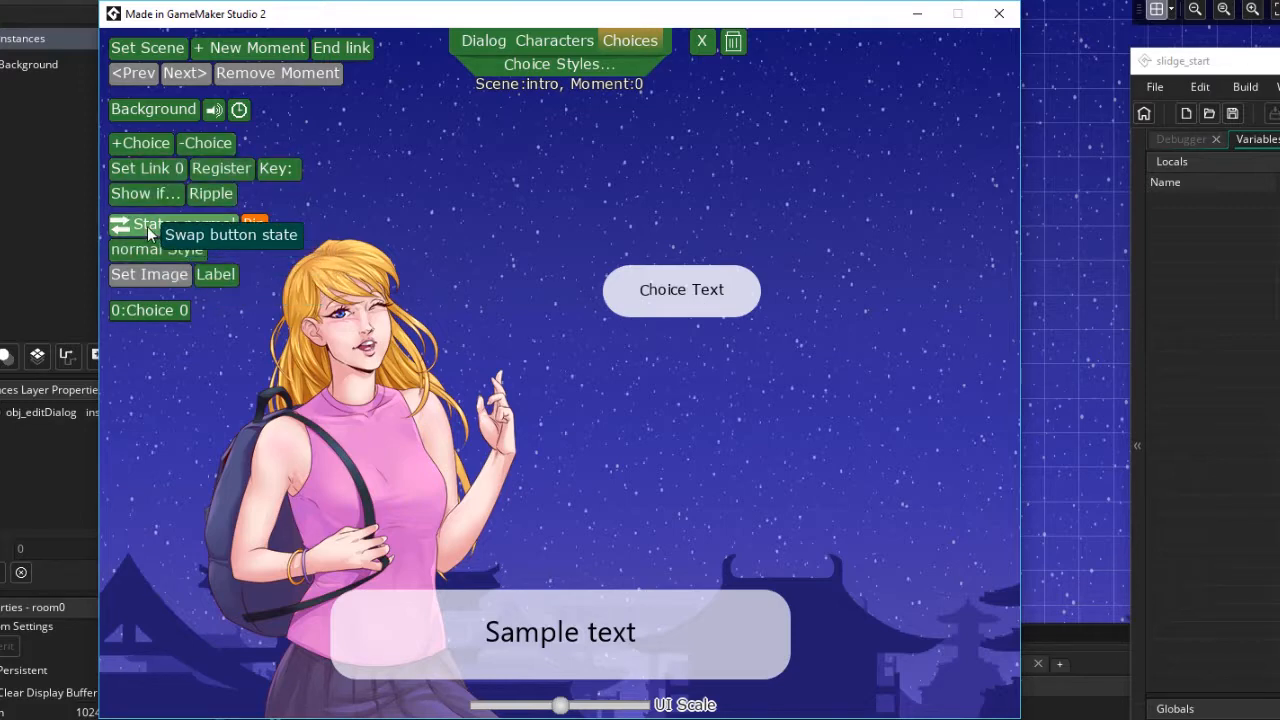
click(148, 230)
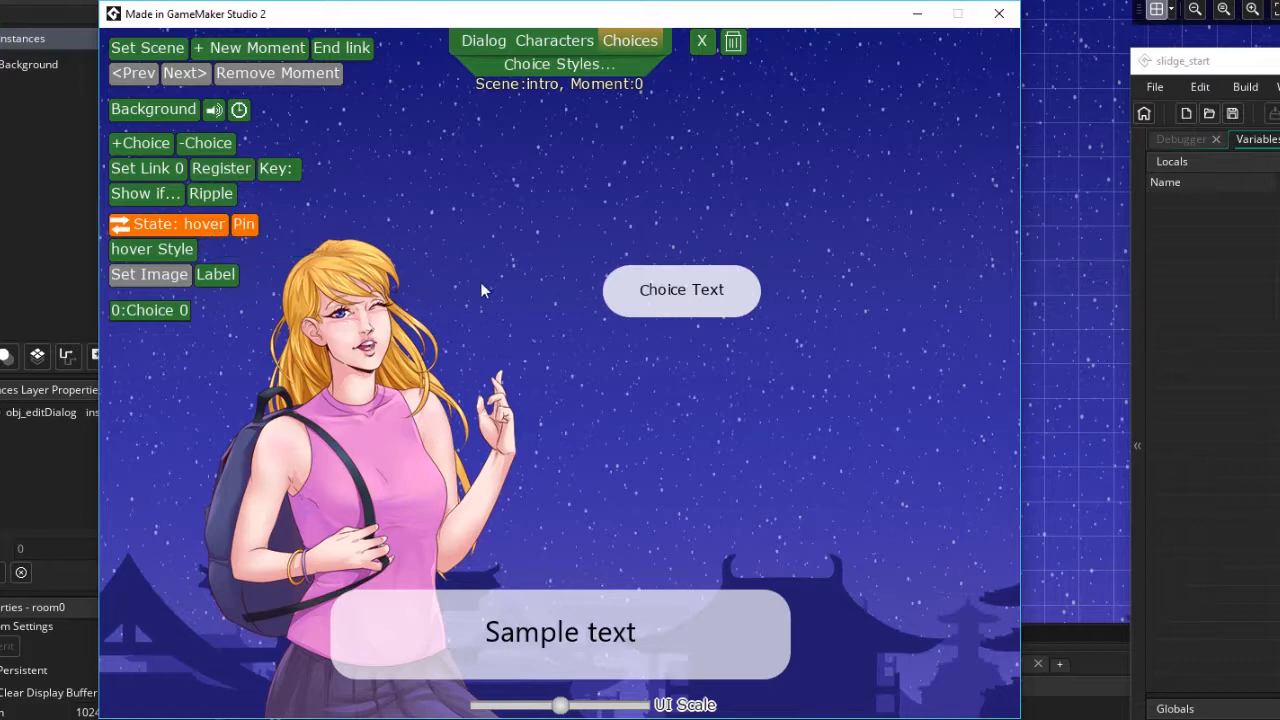
click(148, 249)
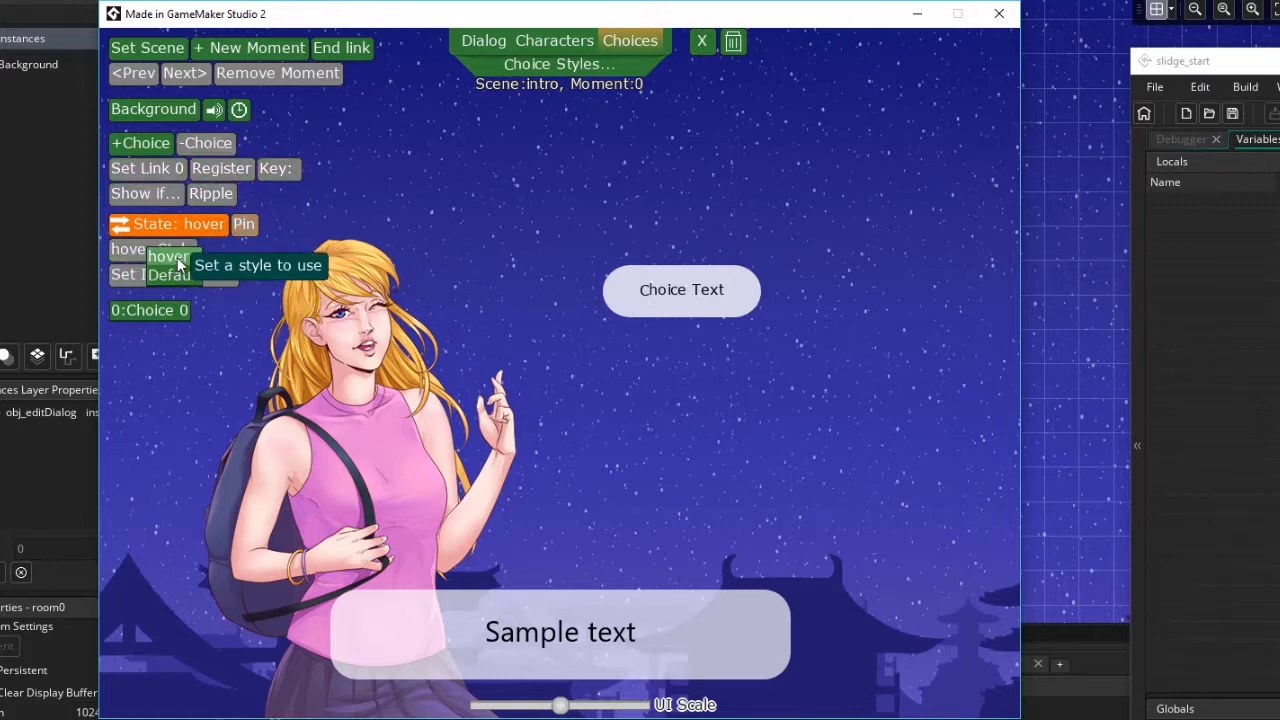
click(178, 260)
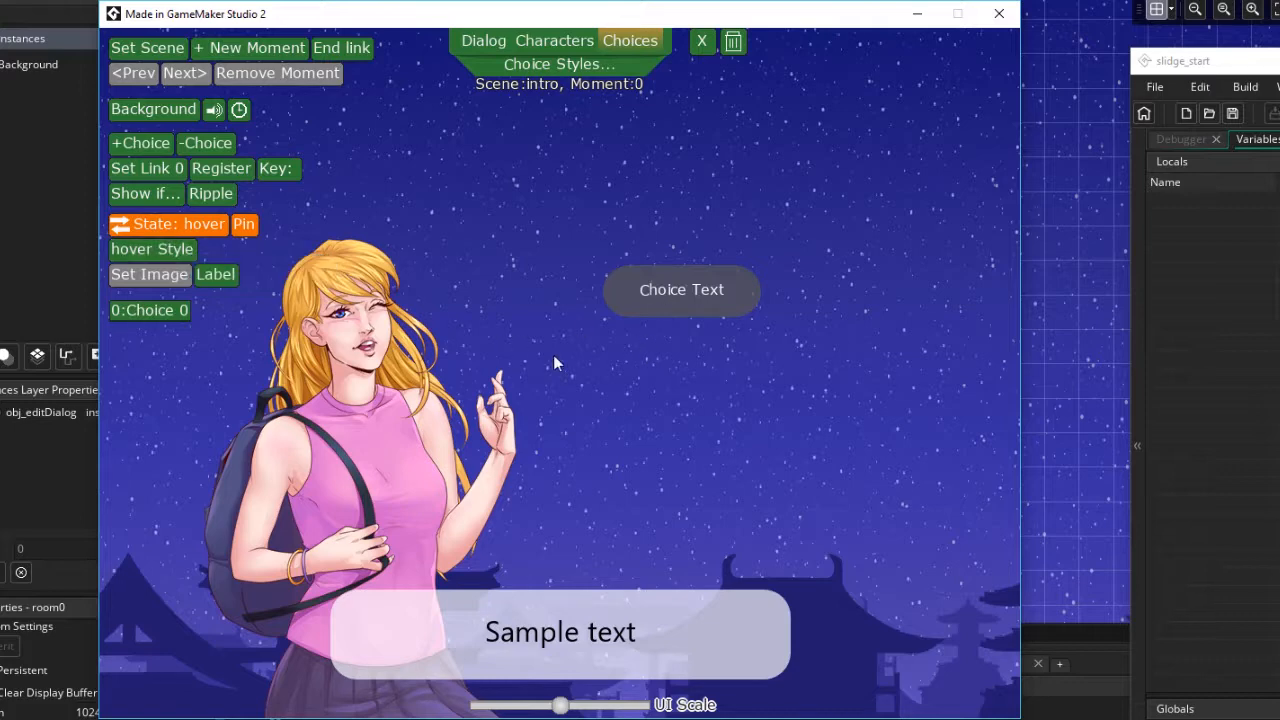
click(120, 227)
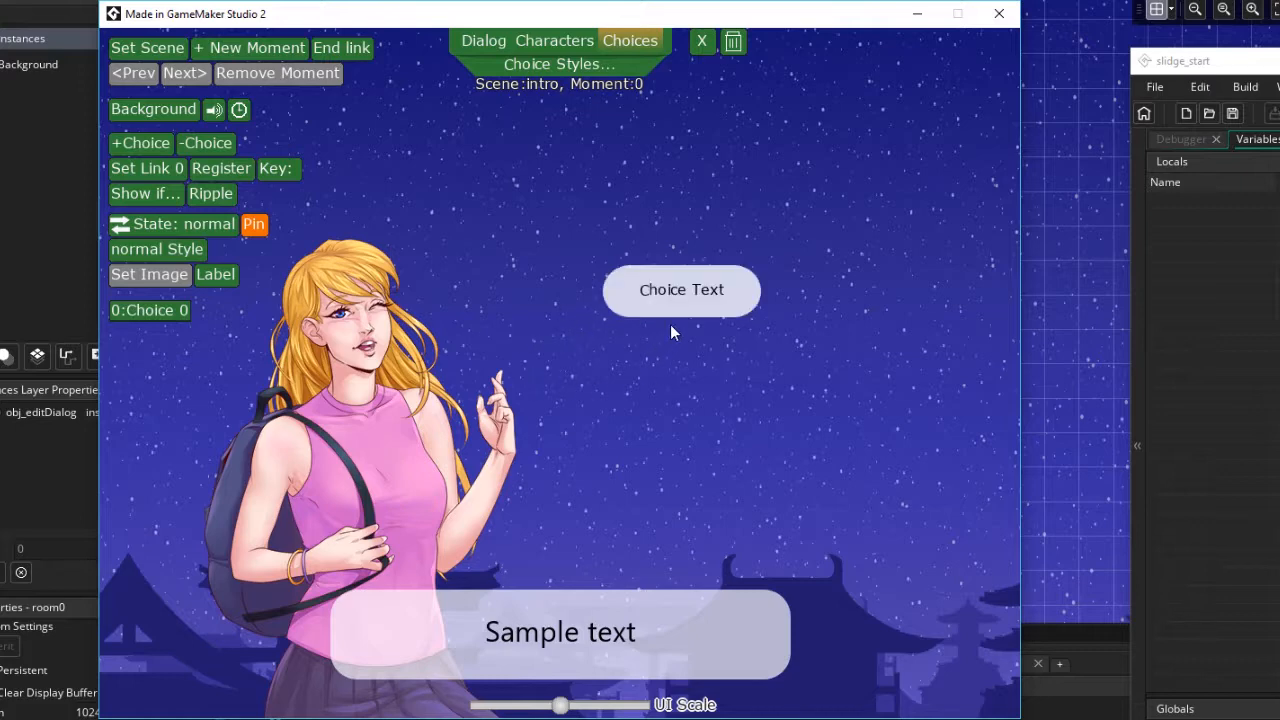
Nudge the choice slightly left and add choices until three are stacked vertically
drag(680, 300, 668, 302)
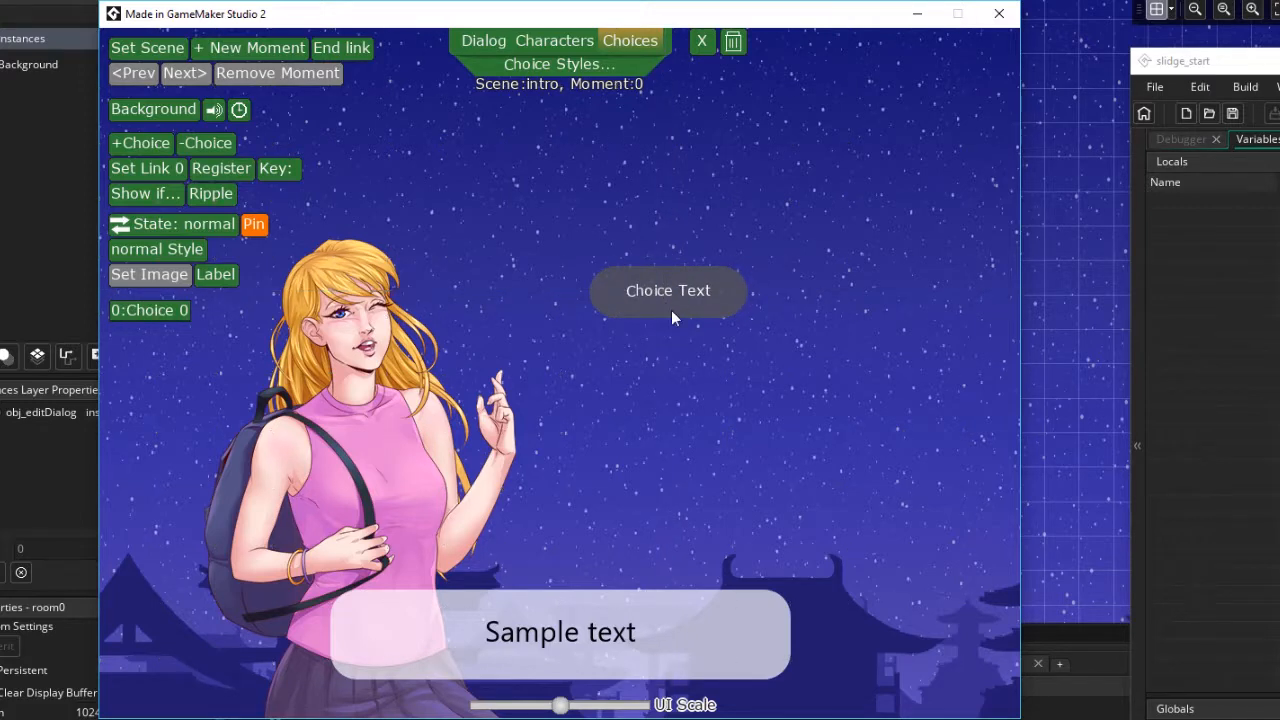
click(147, 147)
click(147, 147)
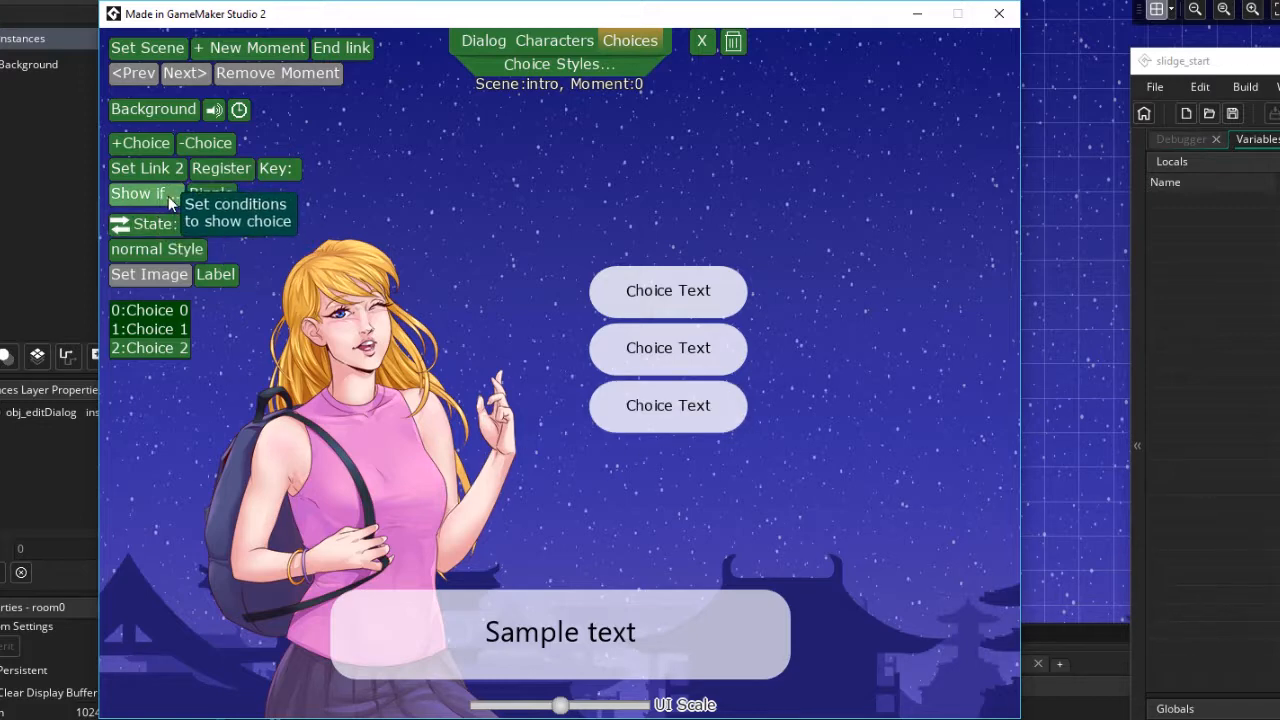
click(193, 150)
click(193, 150)
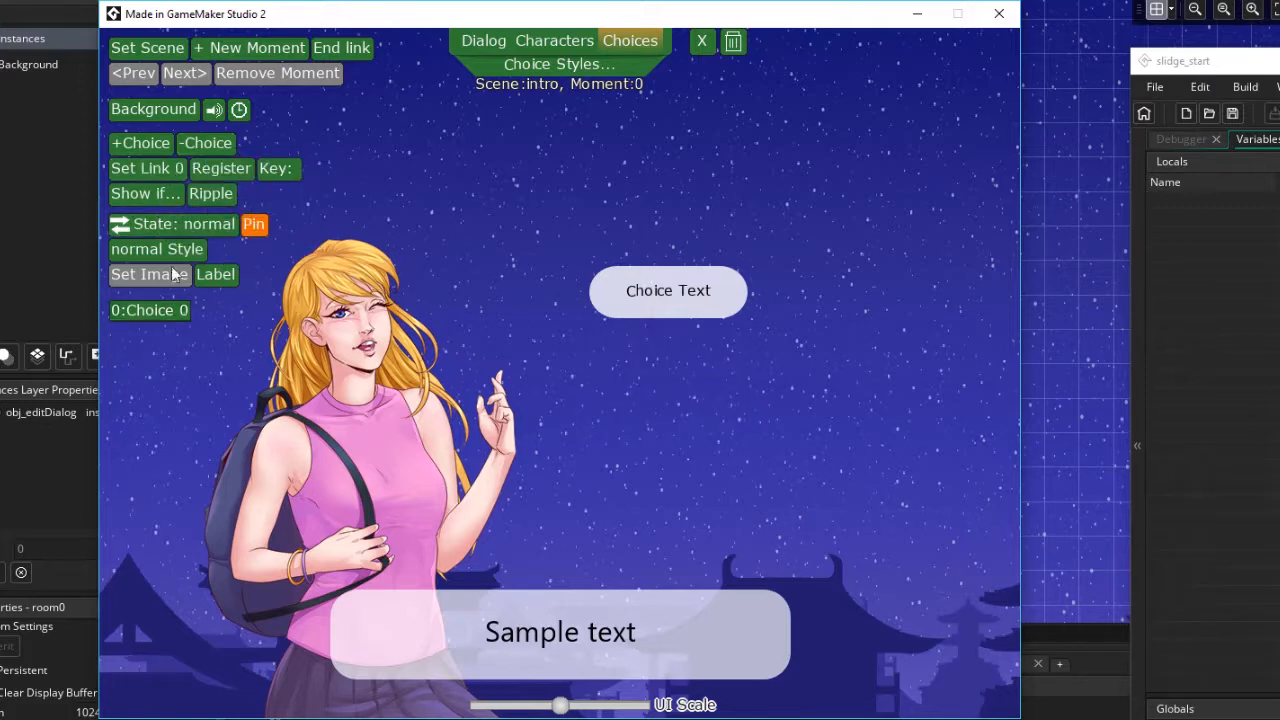
click(148, 144)
click(148, 144)
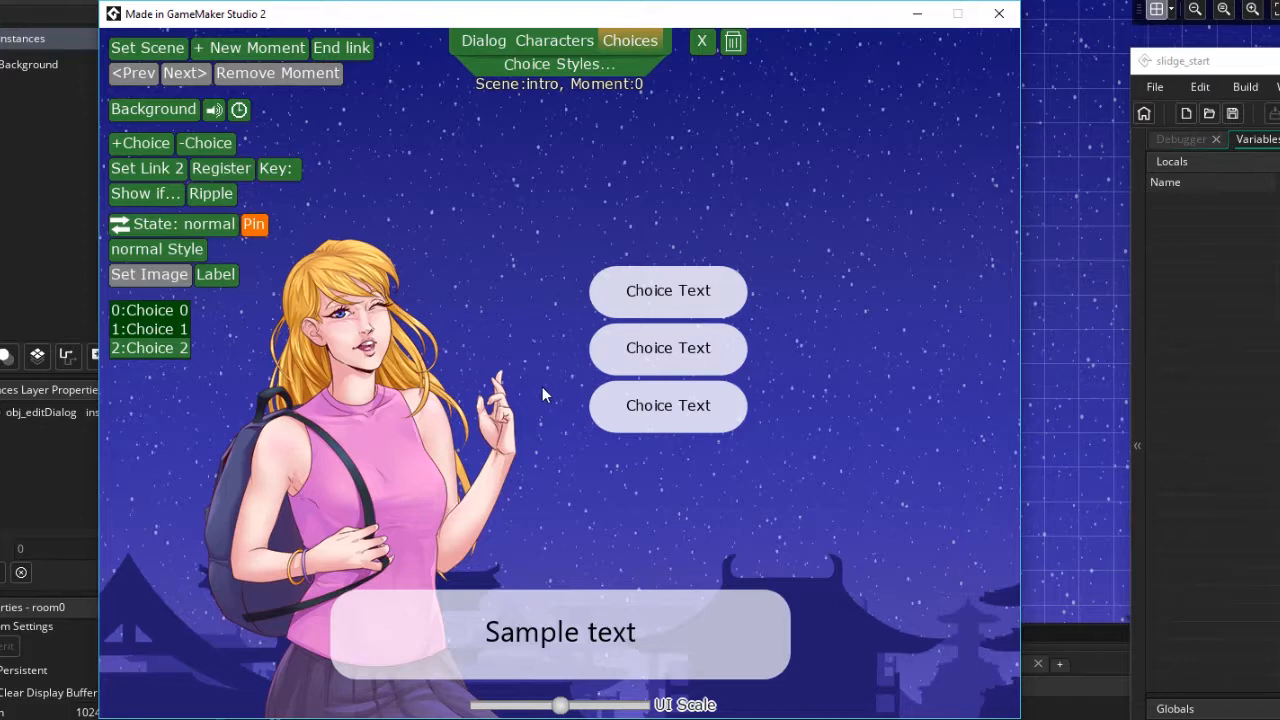
Link the first choice to the conversation Scene0
click(665, 304)
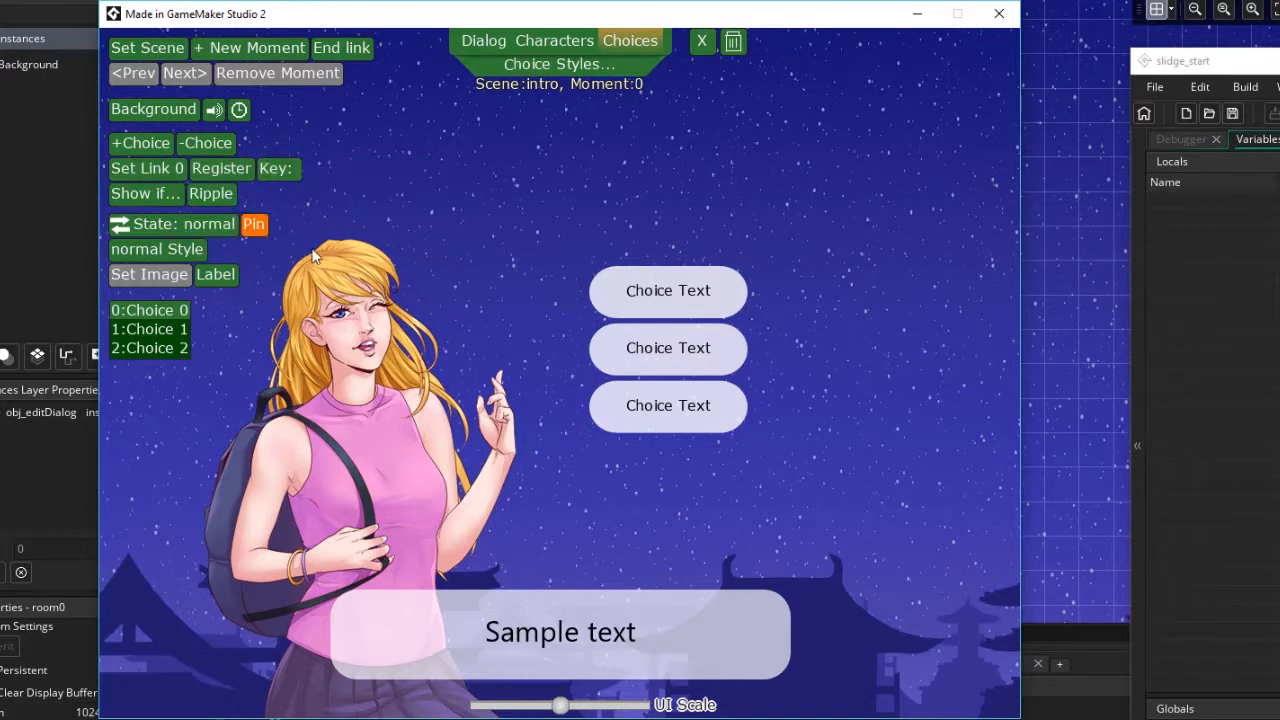
click(161, 180)
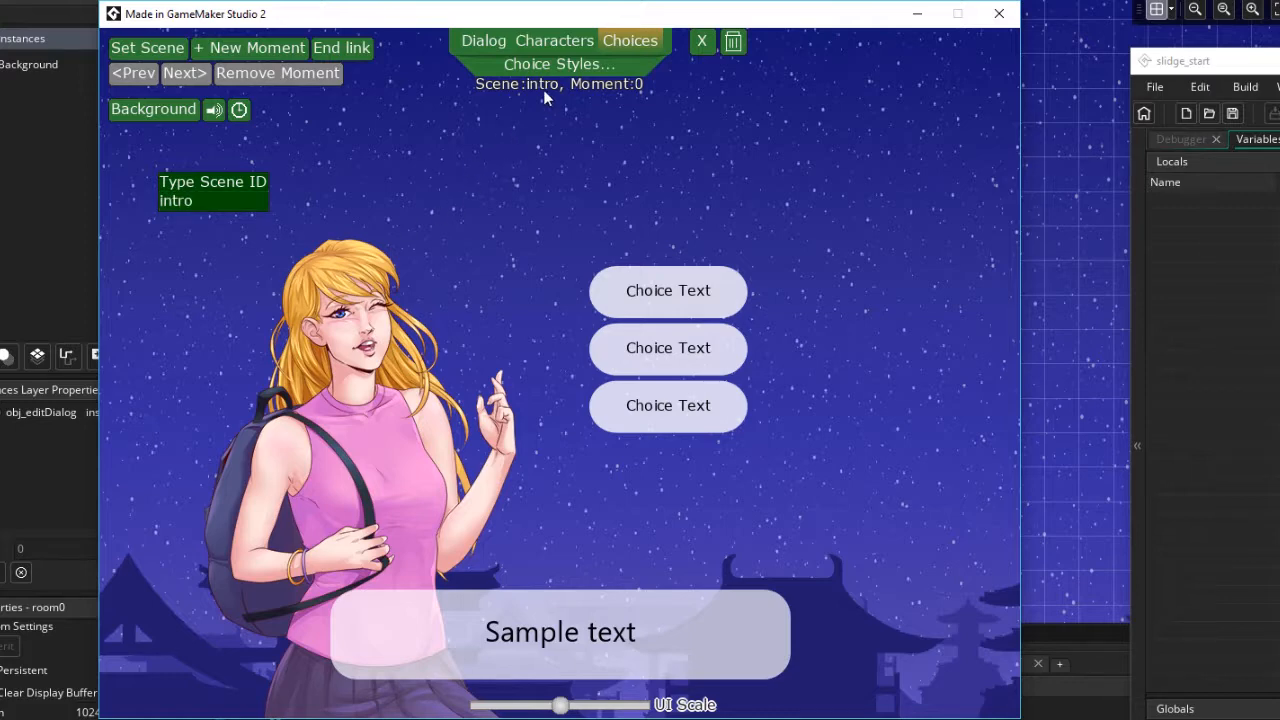
click(238, 185)
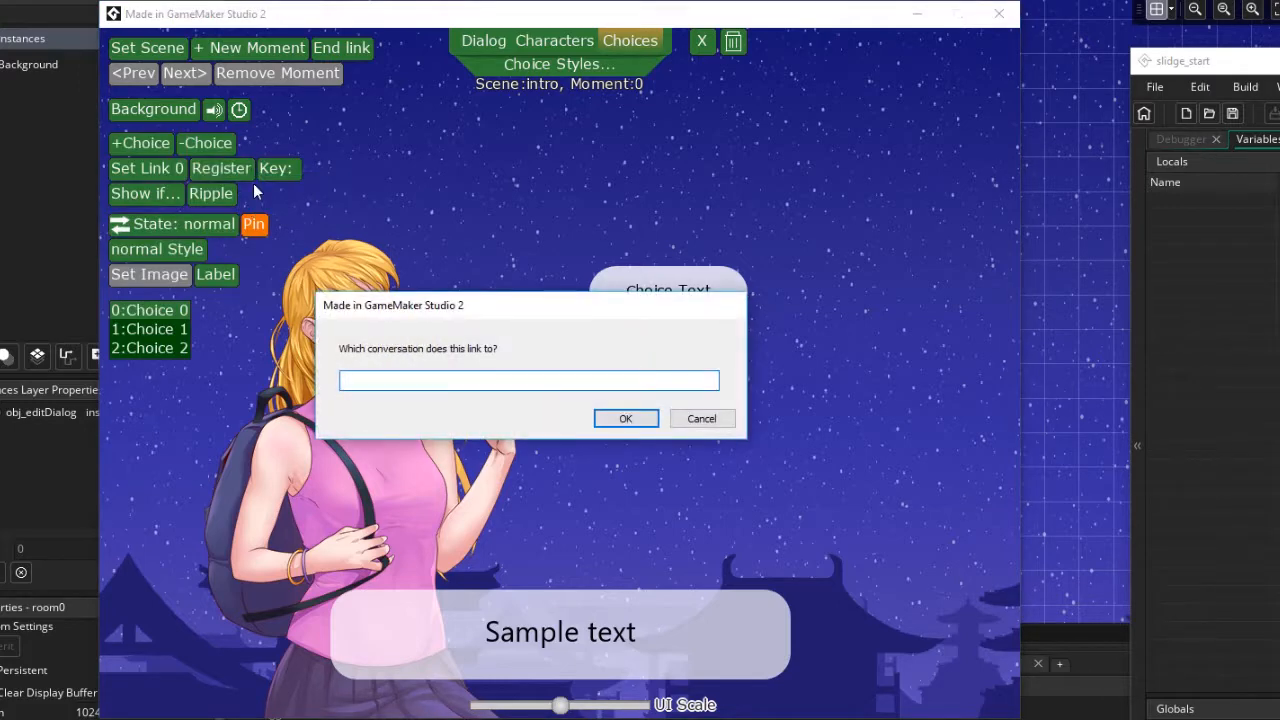
text(Scene)
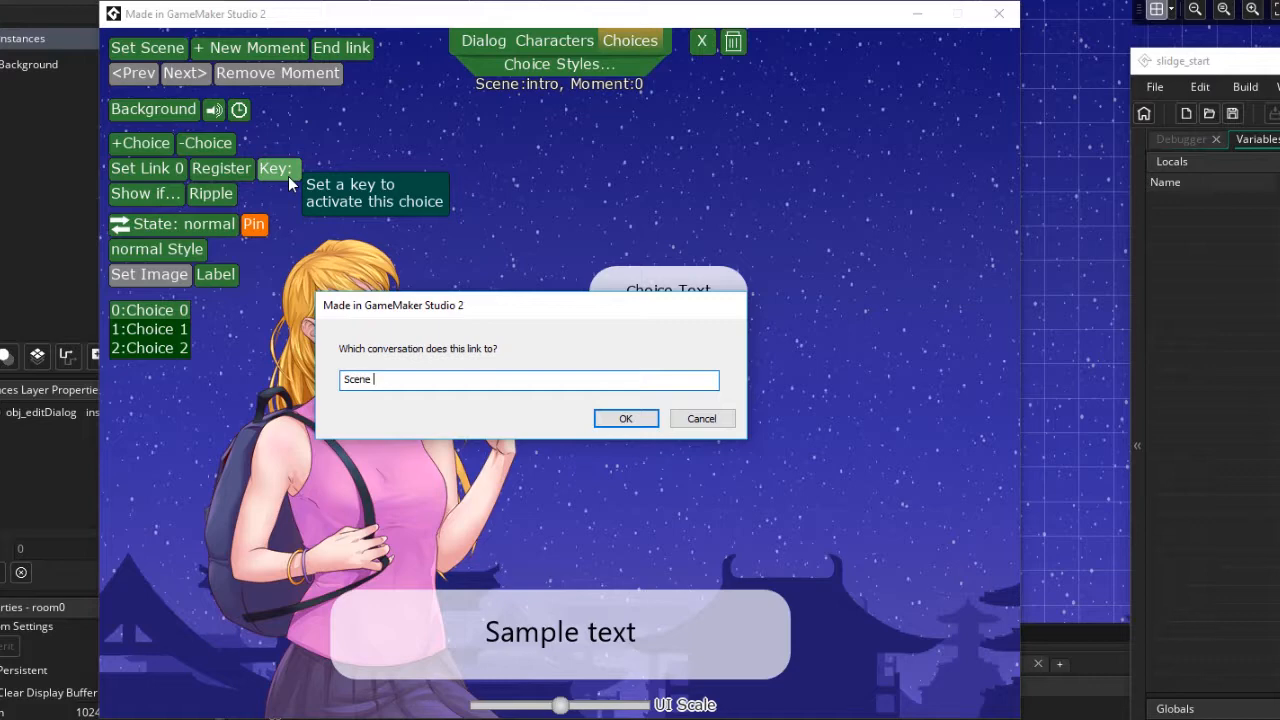
key(BackSpace)
text(0)
click(626, 419)
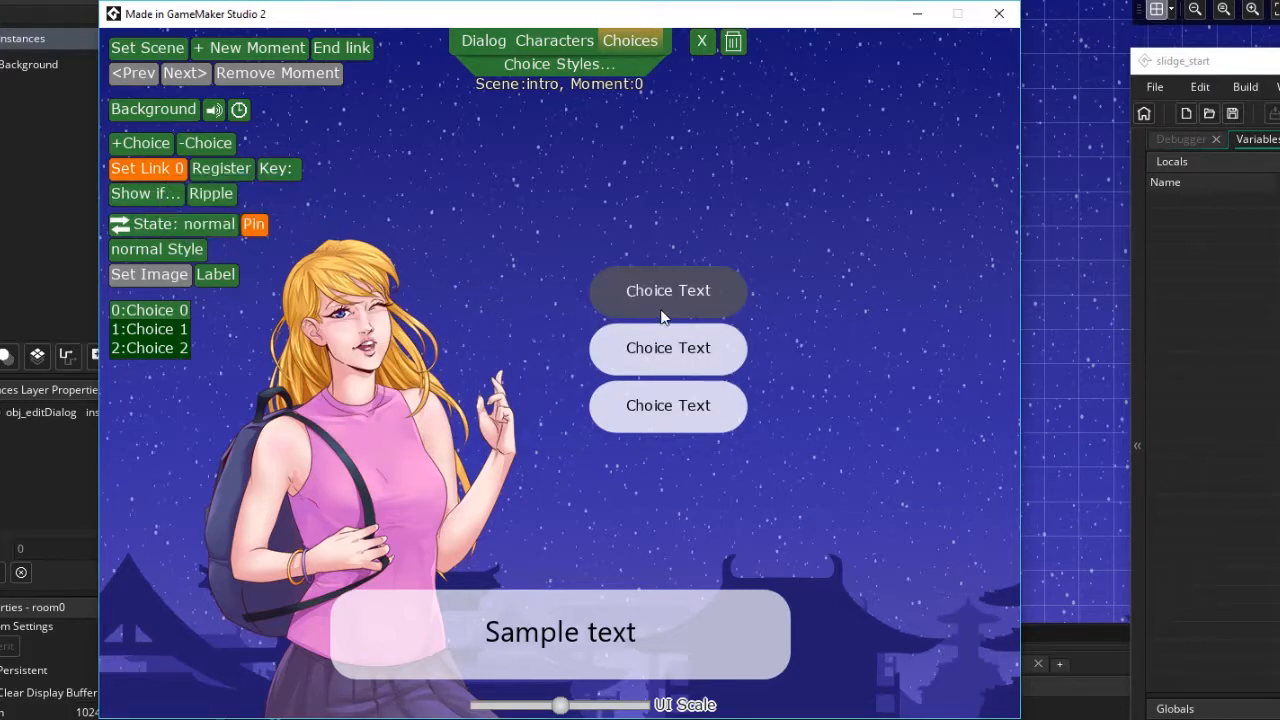
Review the three choices and browse the background image options
click(675, 358)
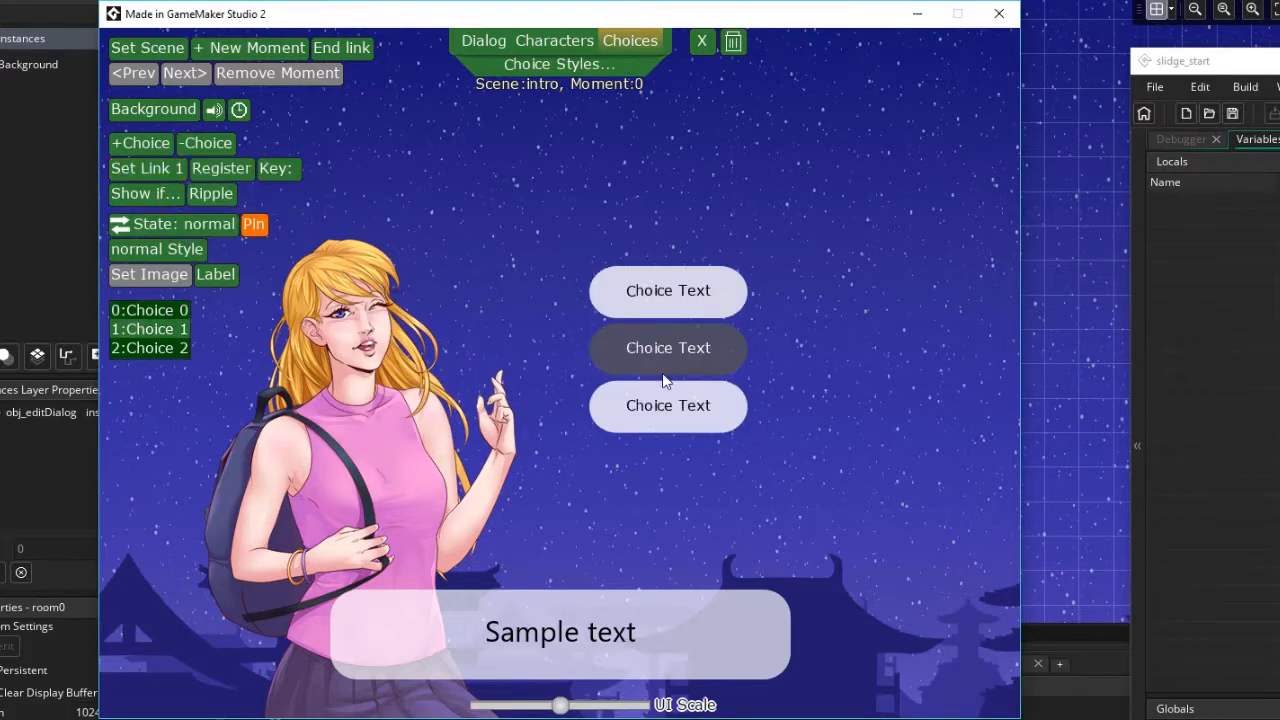
click(651, 400)
click(658, 295)
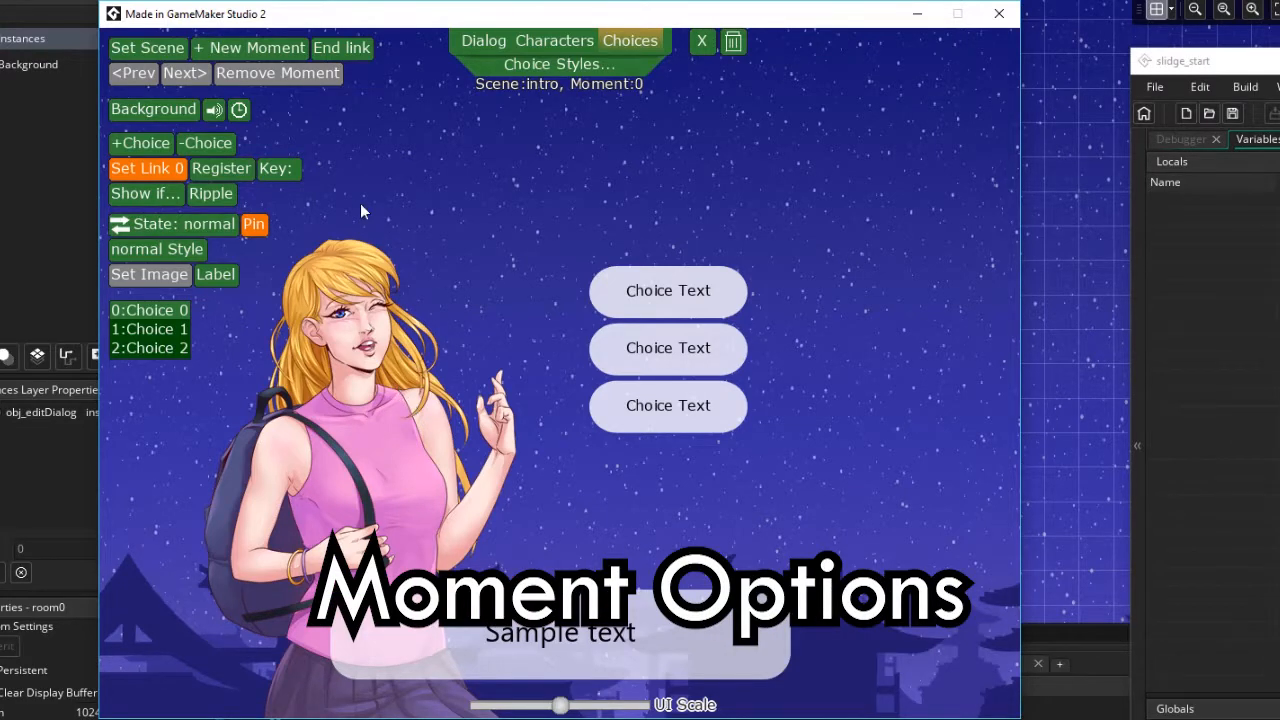
click(153, 112)
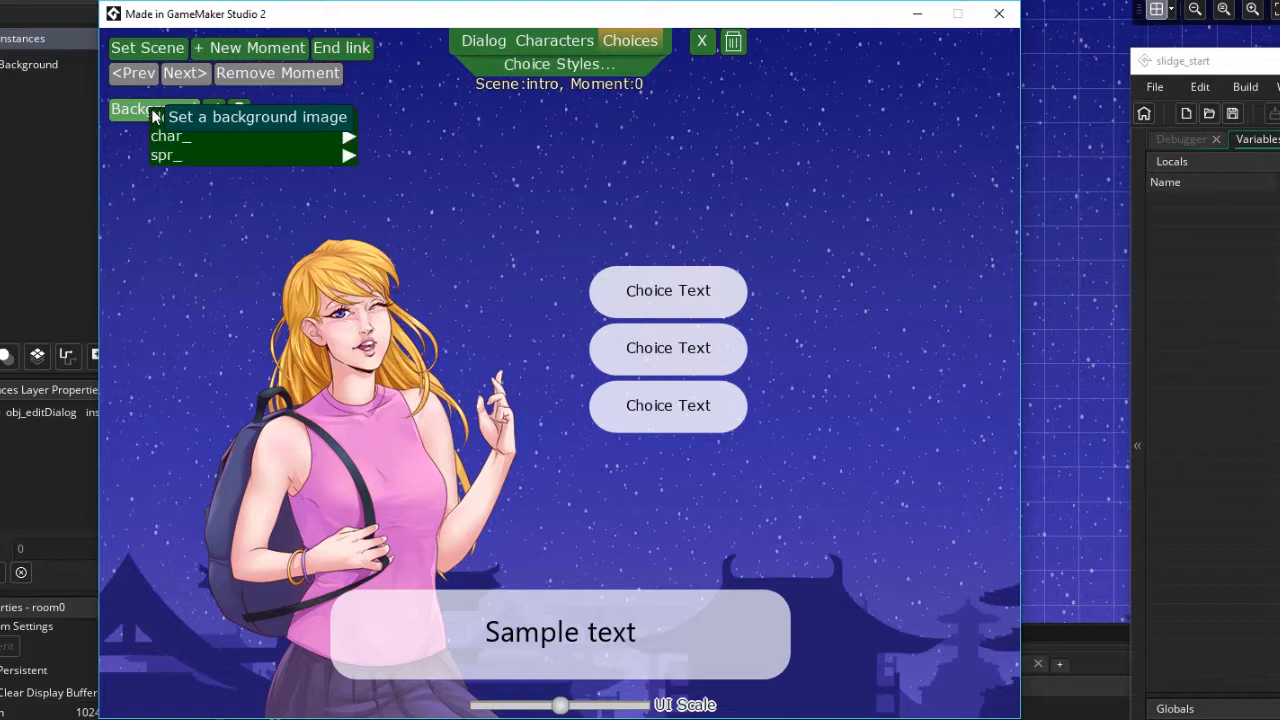
click(220, 155)
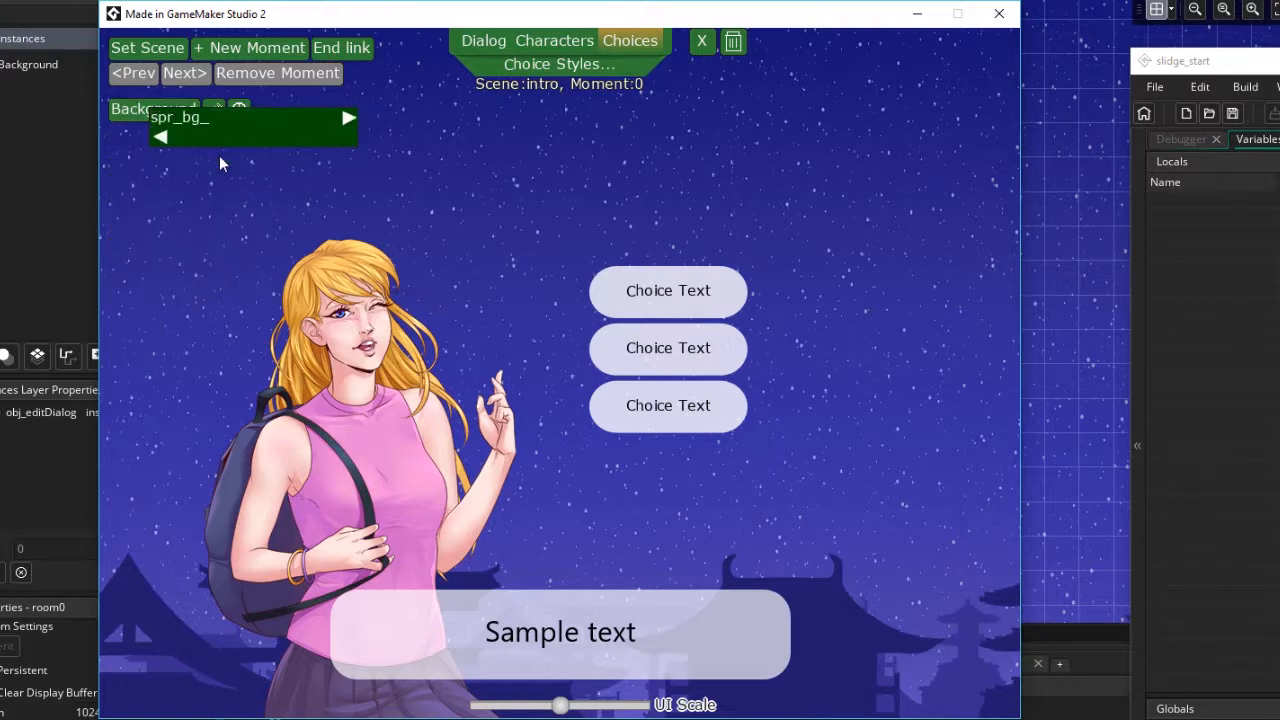
click(285, 125)
click(187, 139)
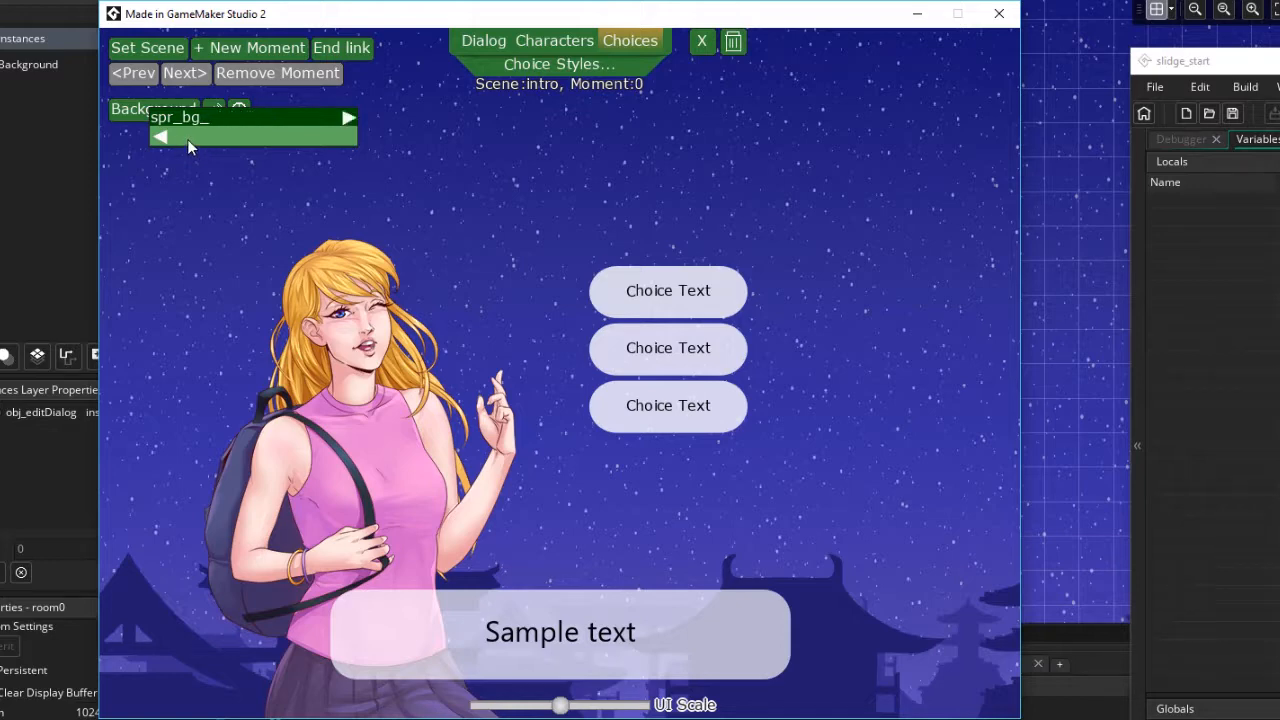
click(187, 139)
click(194, 130)
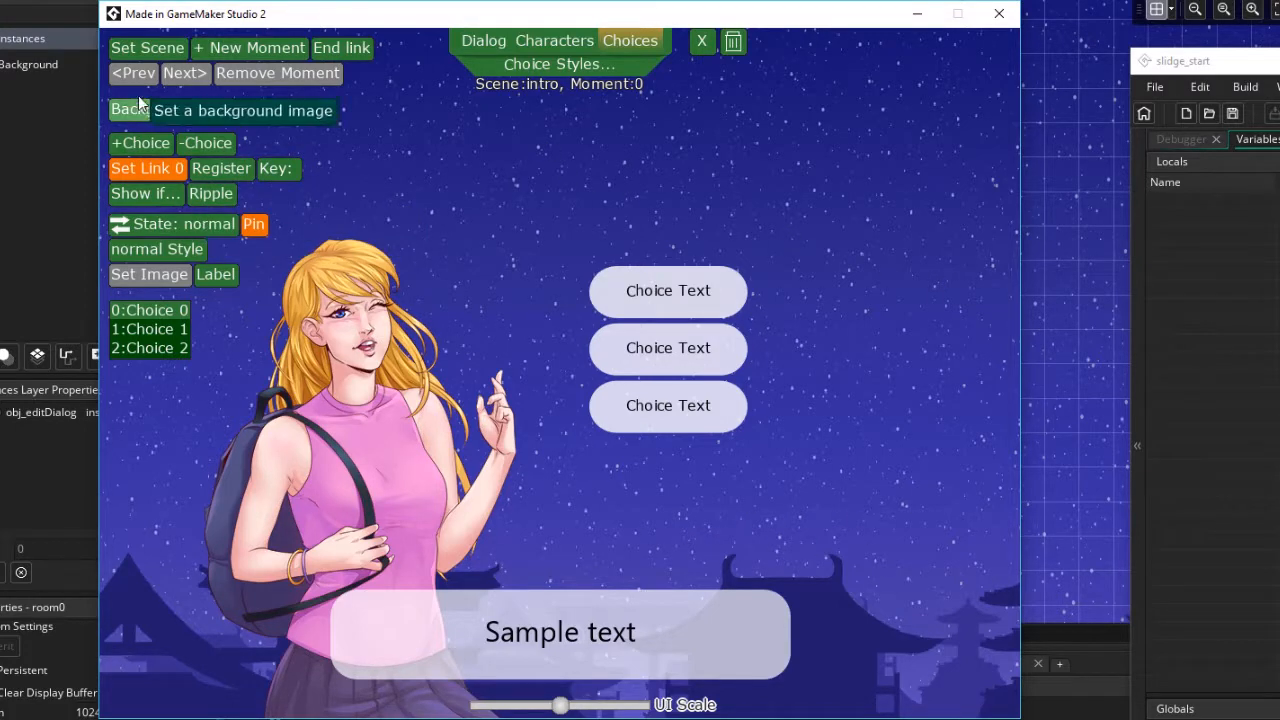
Set the moment's background music to Hawaiian_morning
click(215, 110)
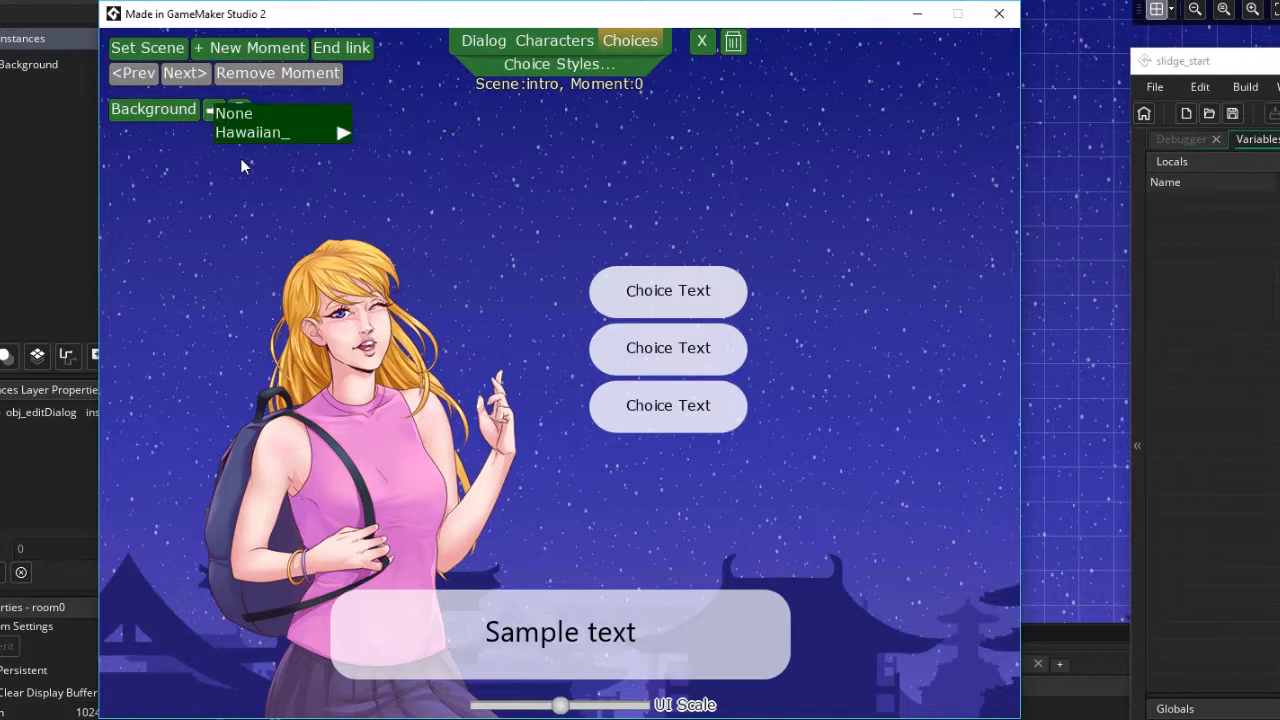
click(319, 122)
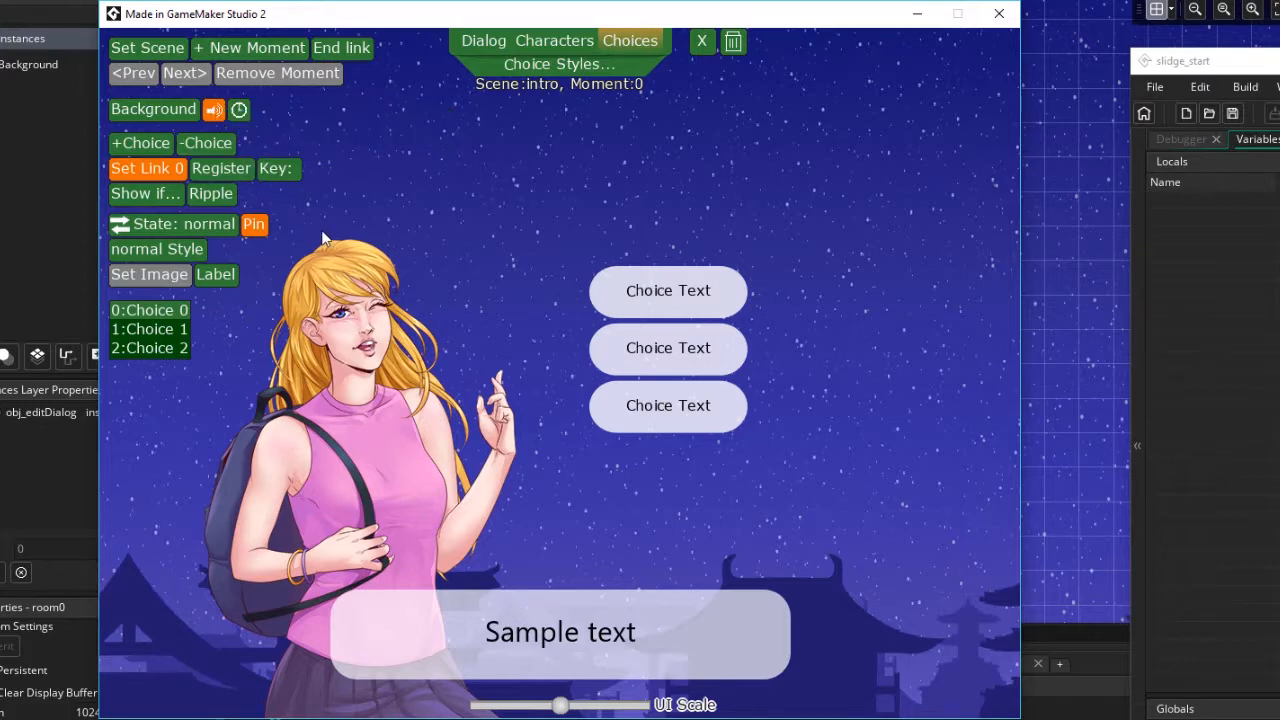
click(212, 111)
click(216, 143)
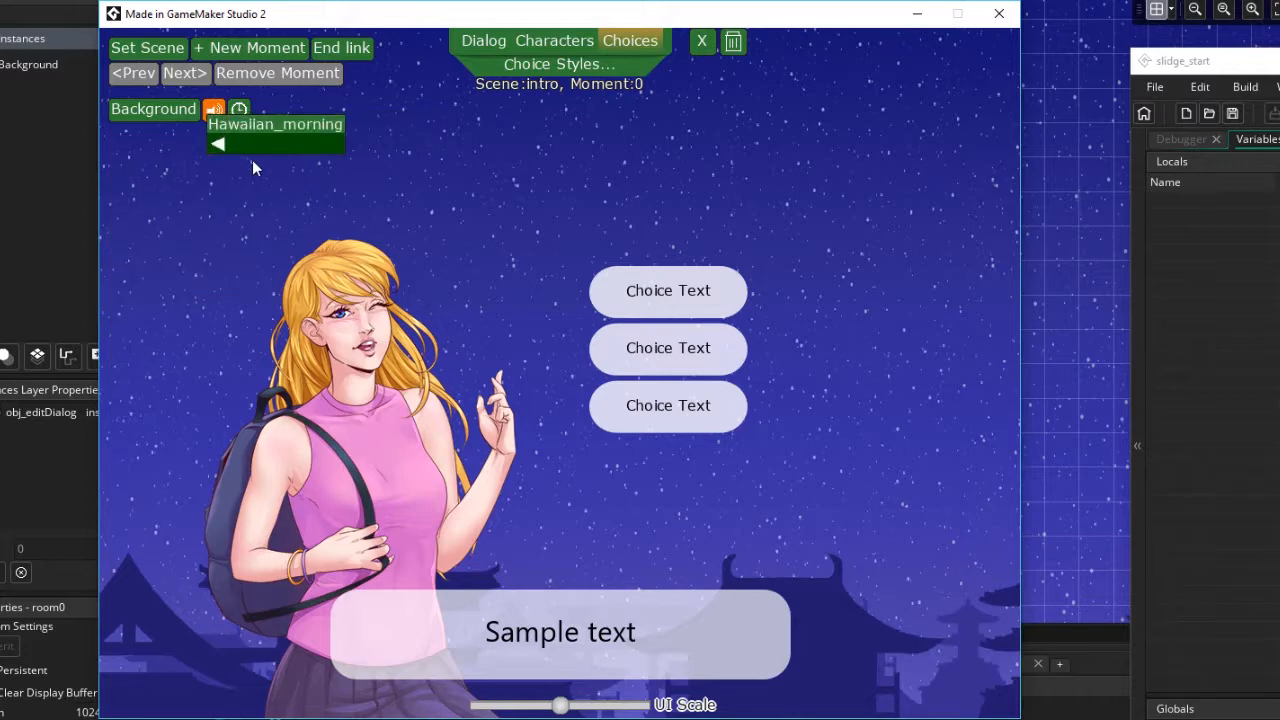
click(270, 125)
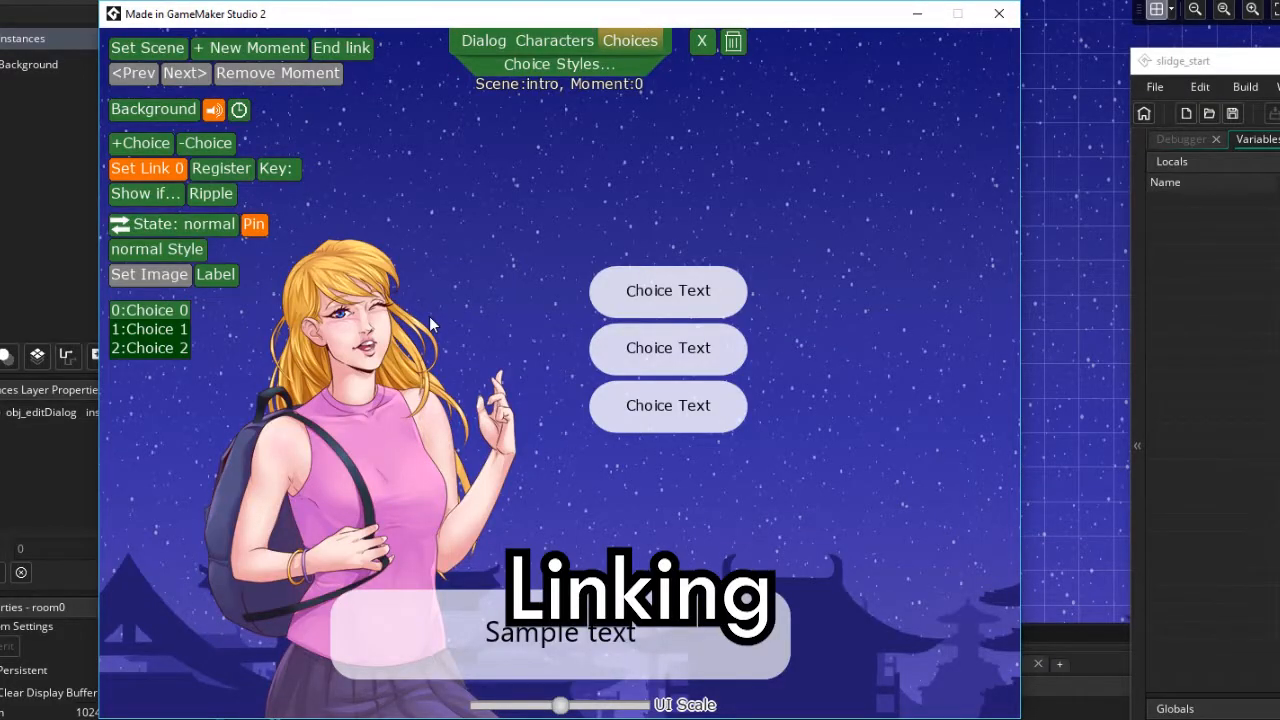
Reopen the first choice's link and confirm Scene0
click(143, 172)
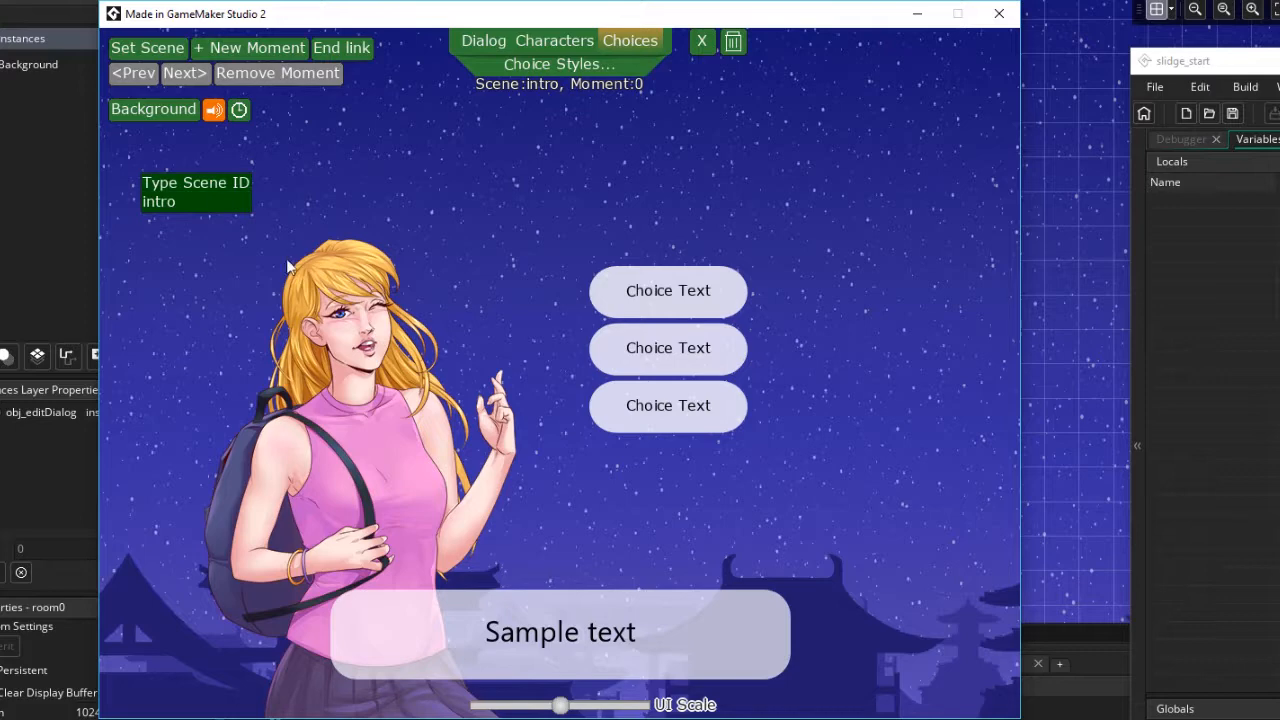
click(193, 186)
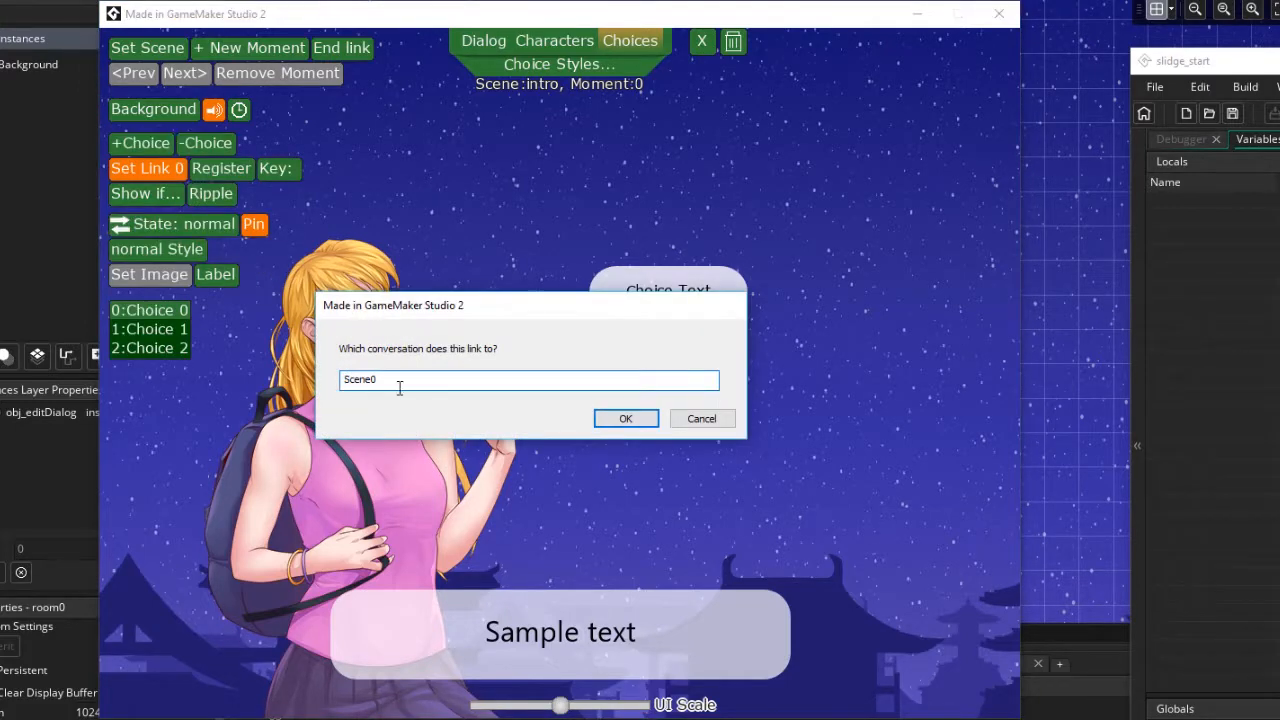
drag(388, 380, 312, 364)
click(612, 425)
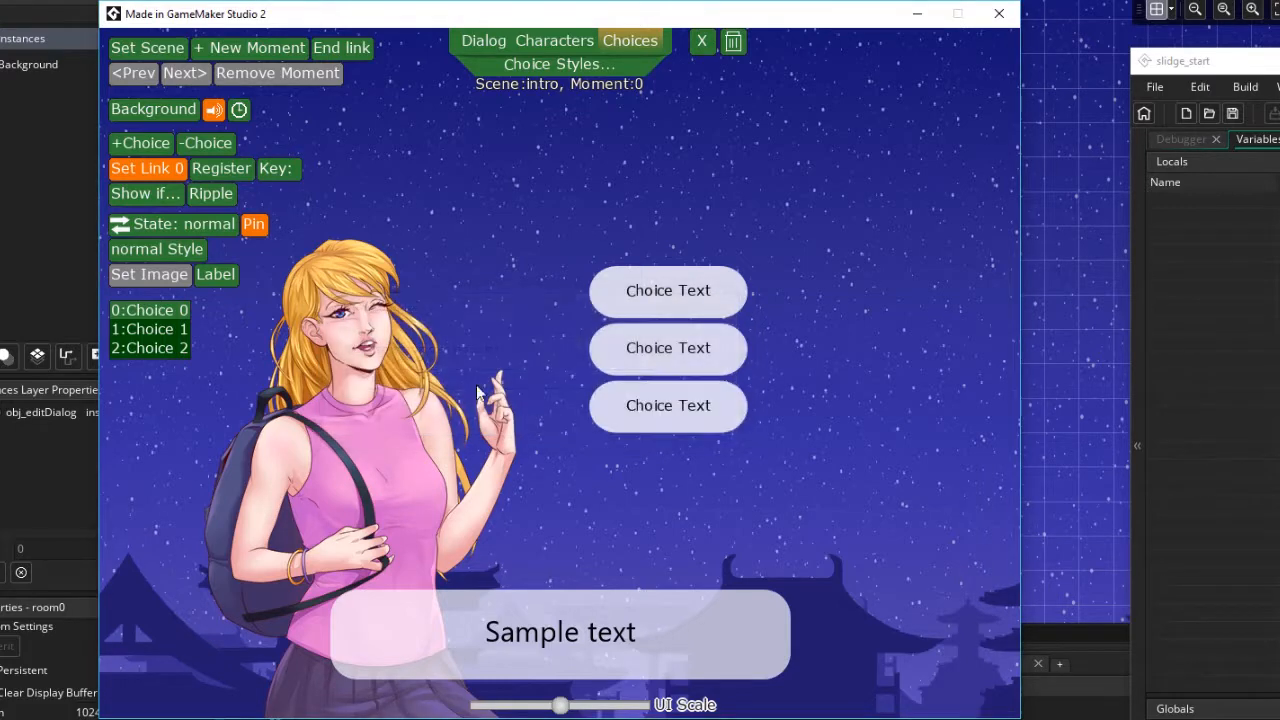
Create a new scene named Scene0
click(142, 50)
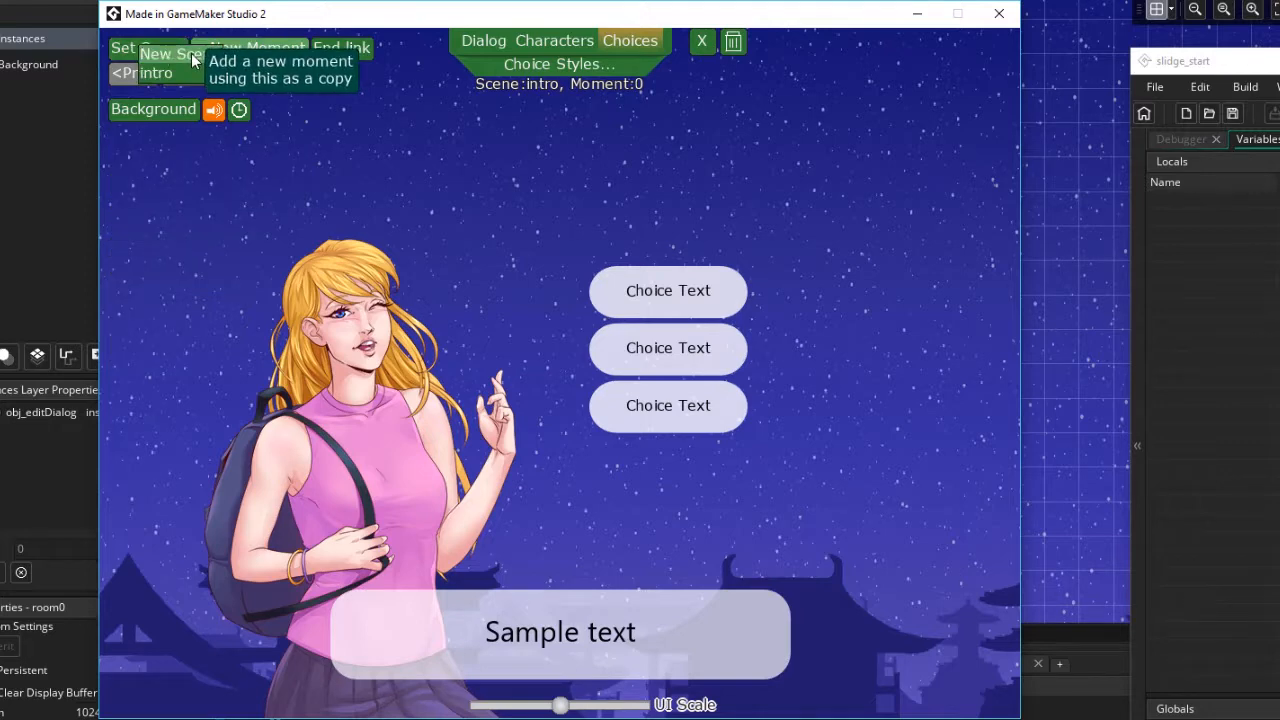
click(190, 55)
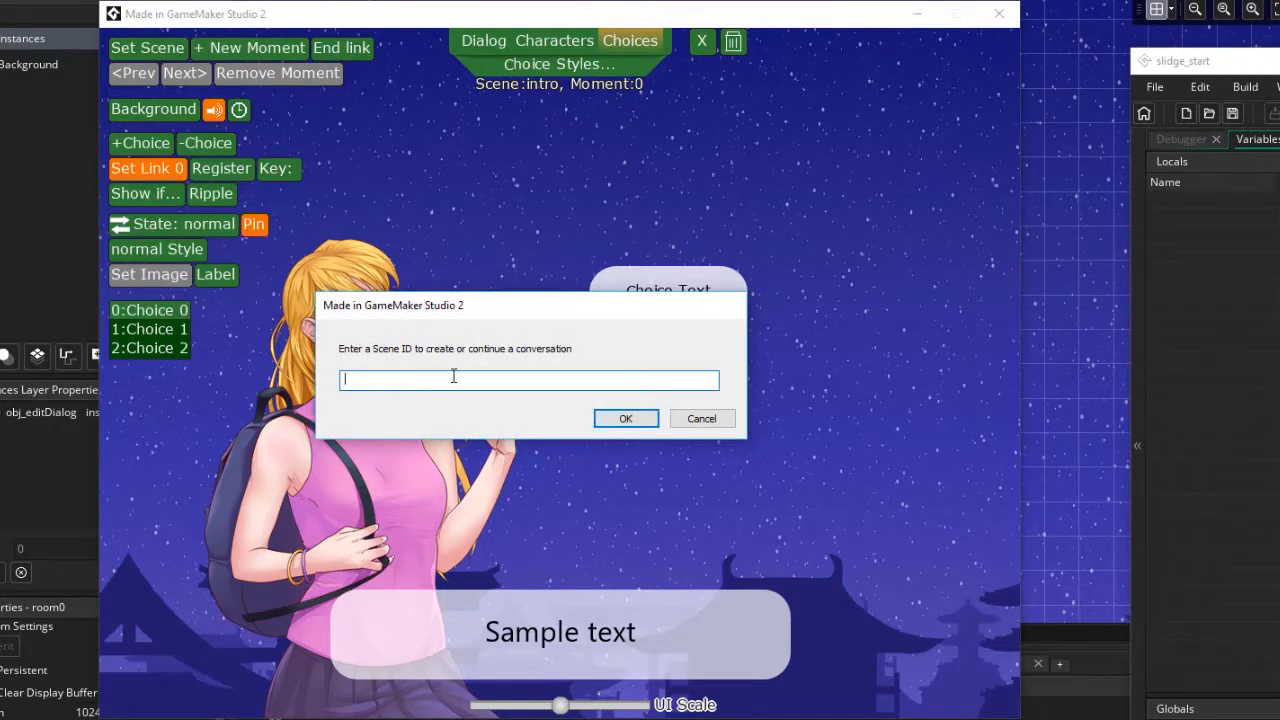
text(Scene0)
click(619, 418)
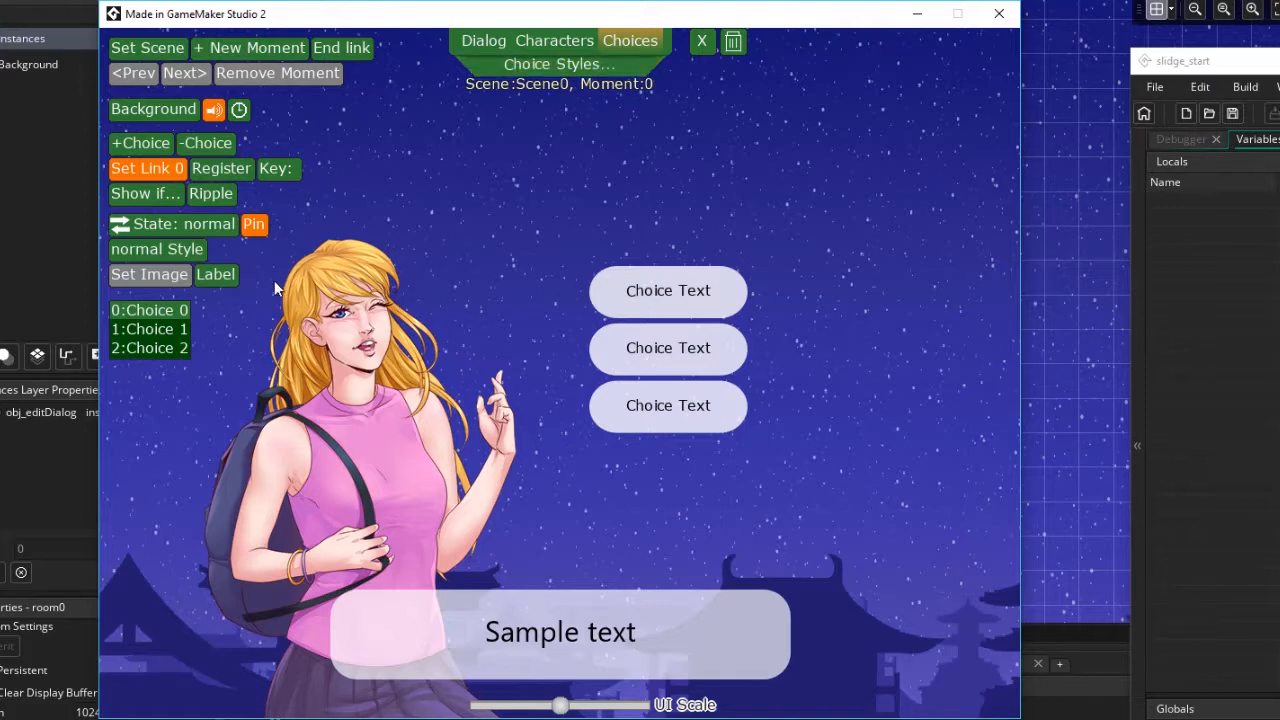
Remove the copied choices from Scene0's moment and change its dialog text to Hello
click(194, 145)
click(194, 145)
click(194, 145)
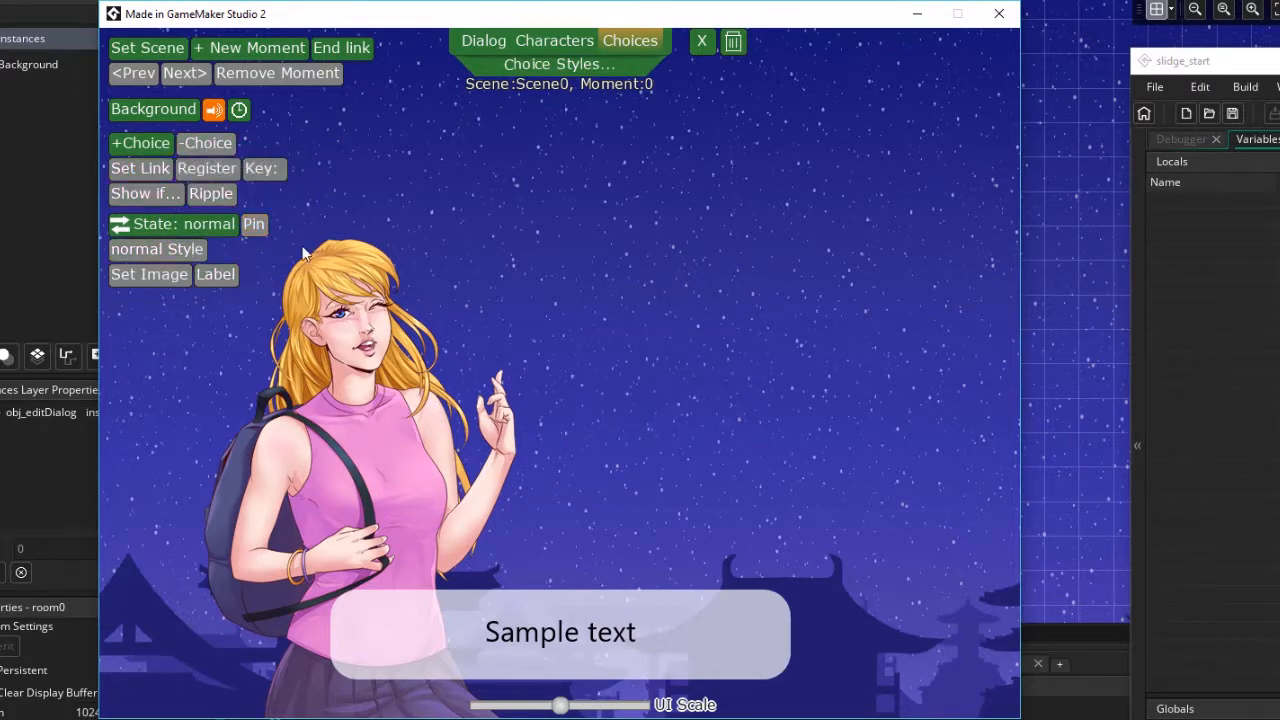
click(485, 42)
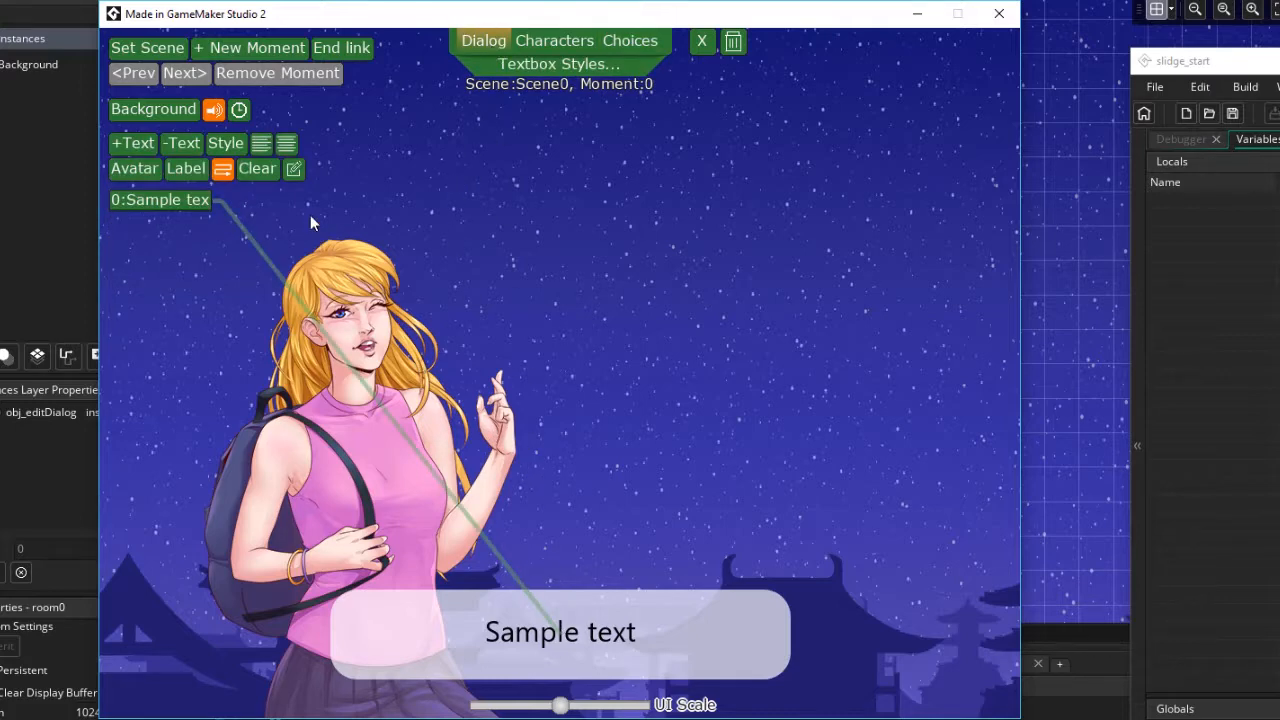
click(294, 170)
drag(357, 138, 104, 128)
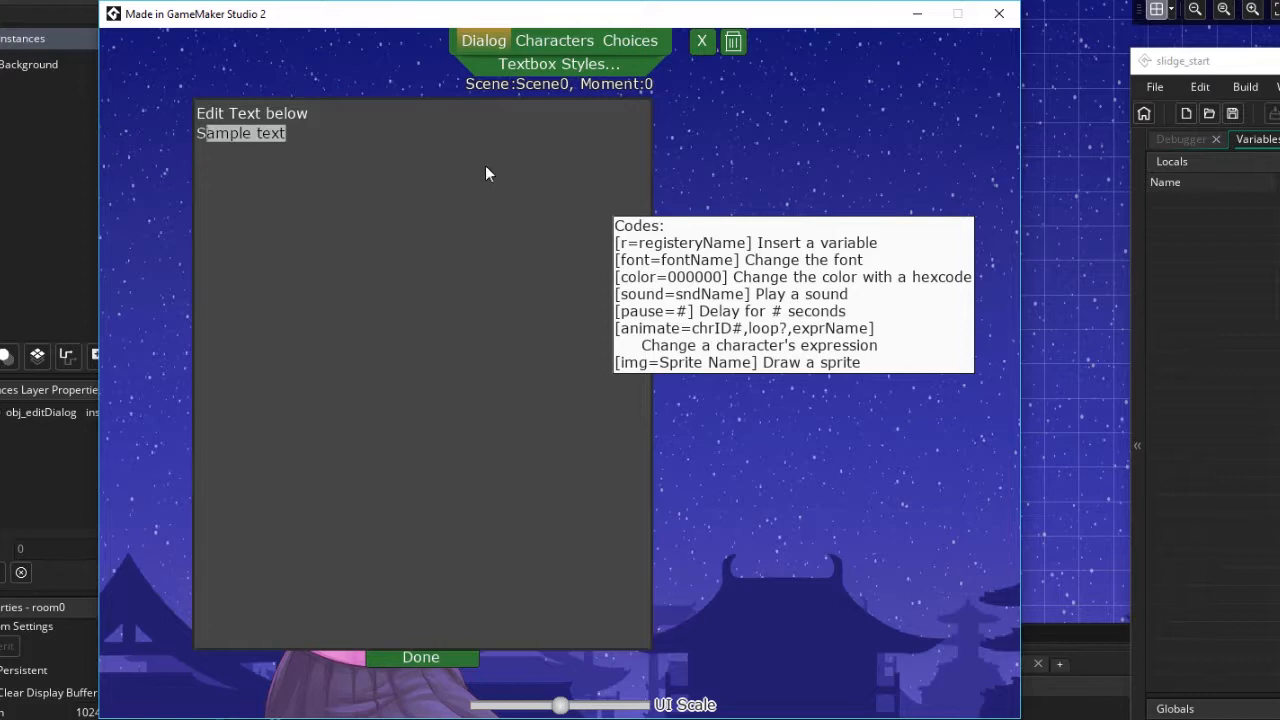
key(BackSpace)
key(BackSpace)
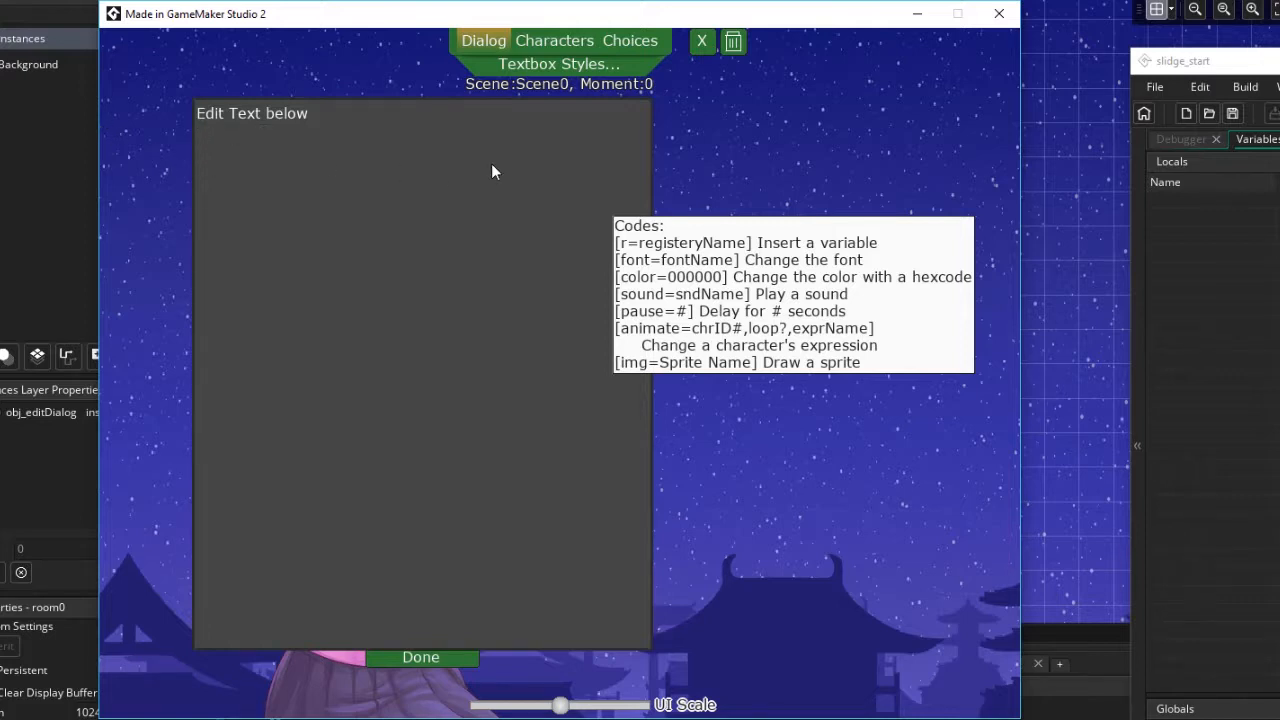
text(Hello)
click(425, 658)
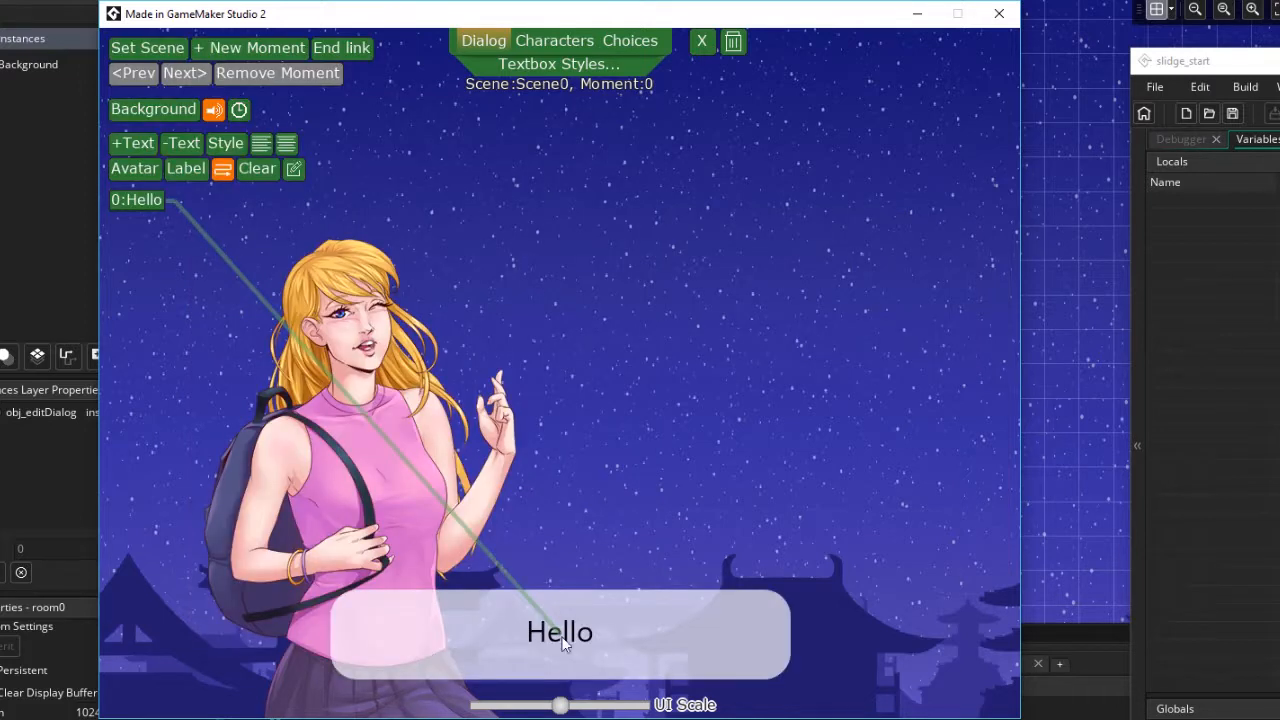
Switch back to the intro scene and test that the first choice leads into Scene0
click(158, 50)
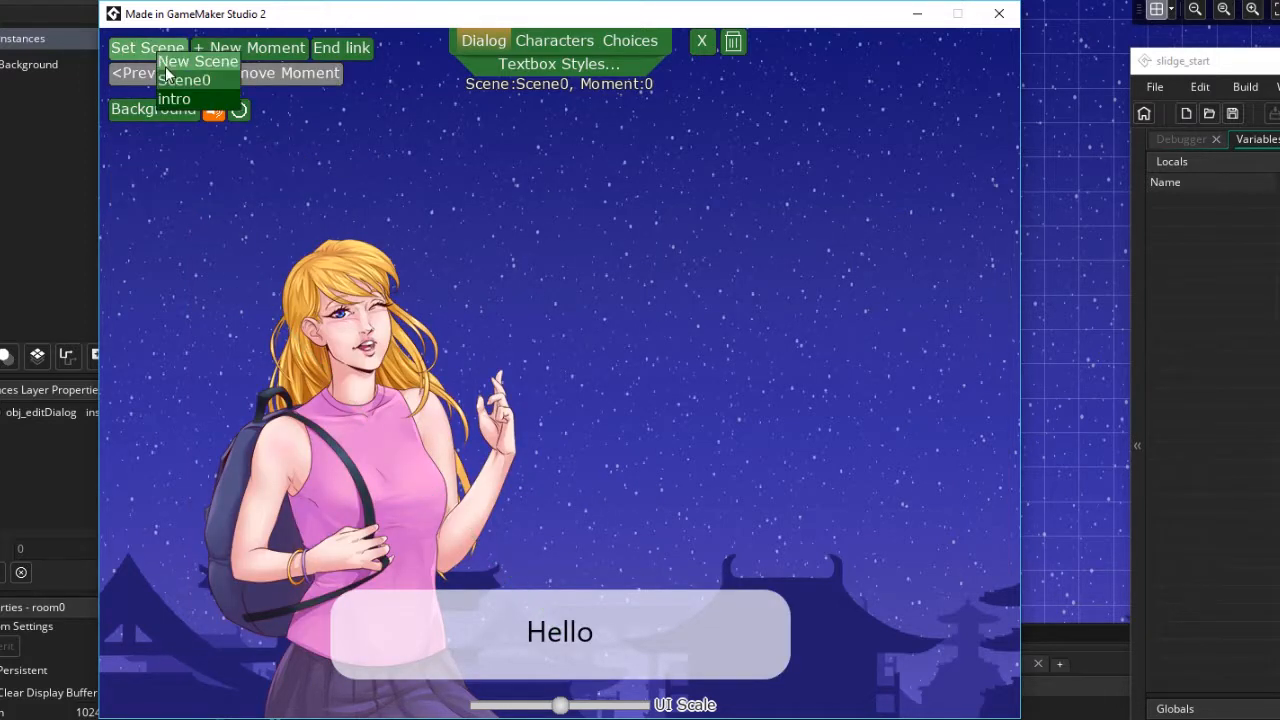
click(175, 97)
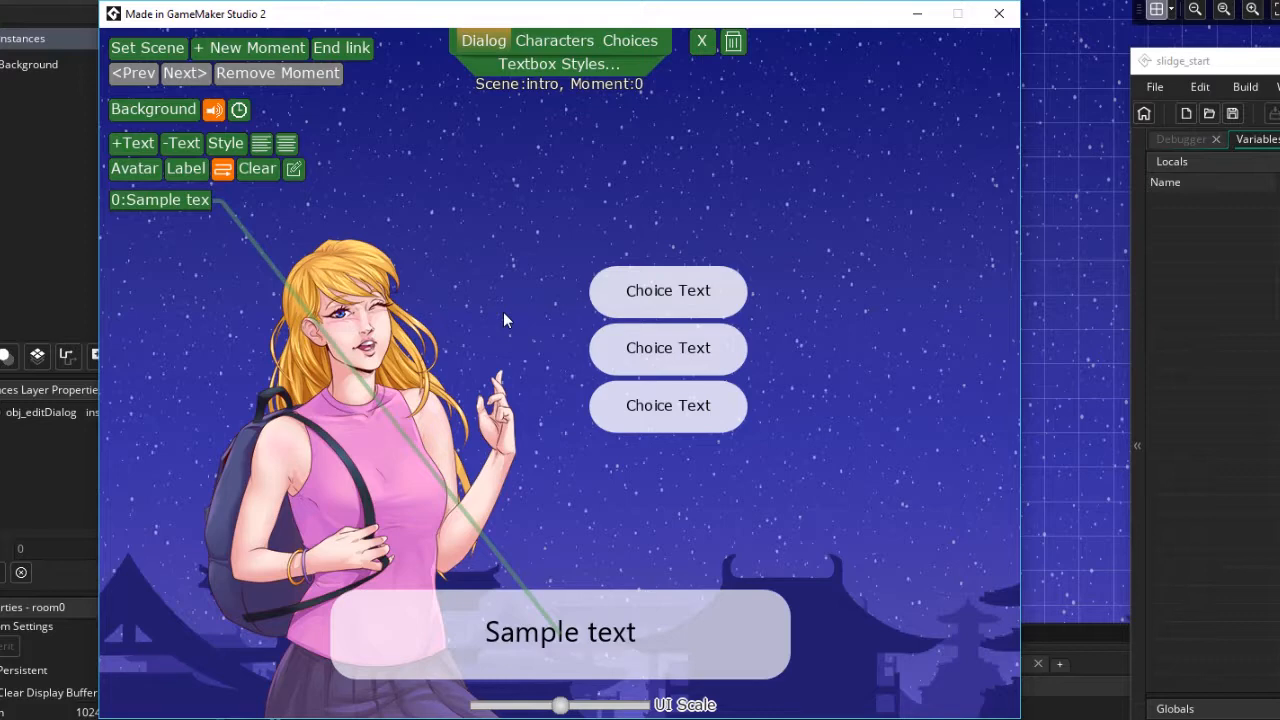
drag(447, 18, 493, 31)
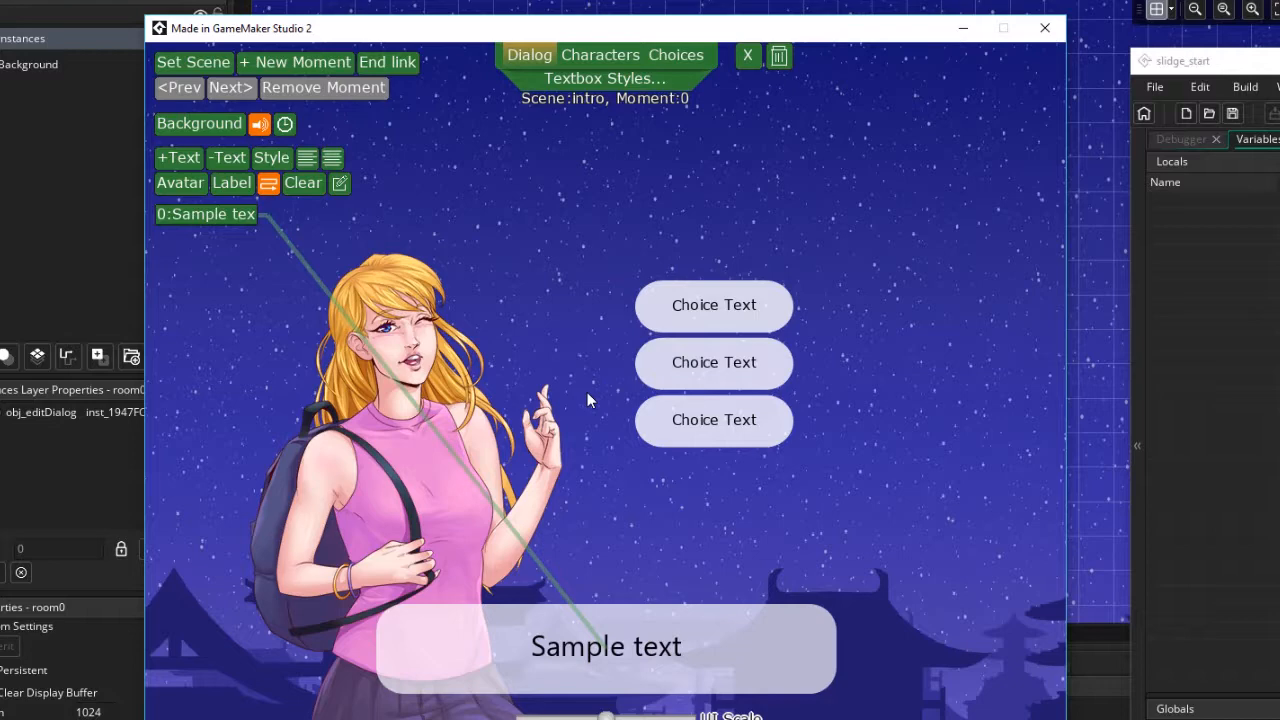
key(space)
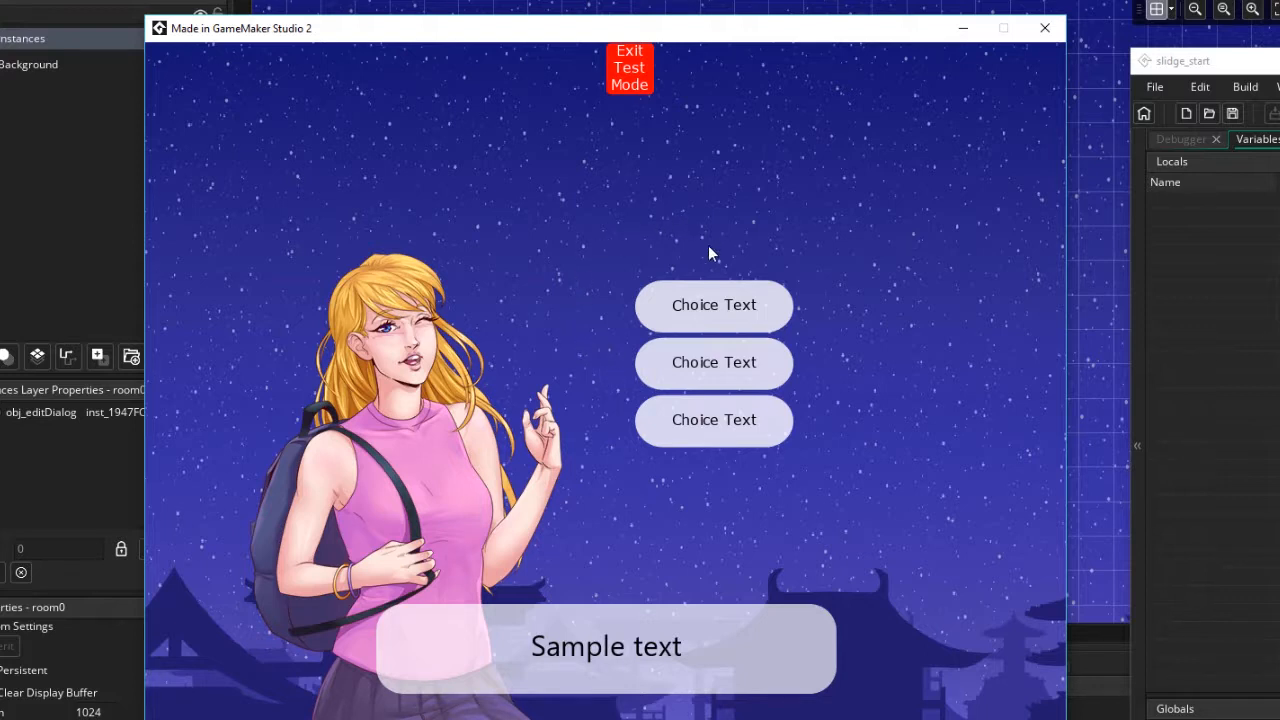
click(711, 305)
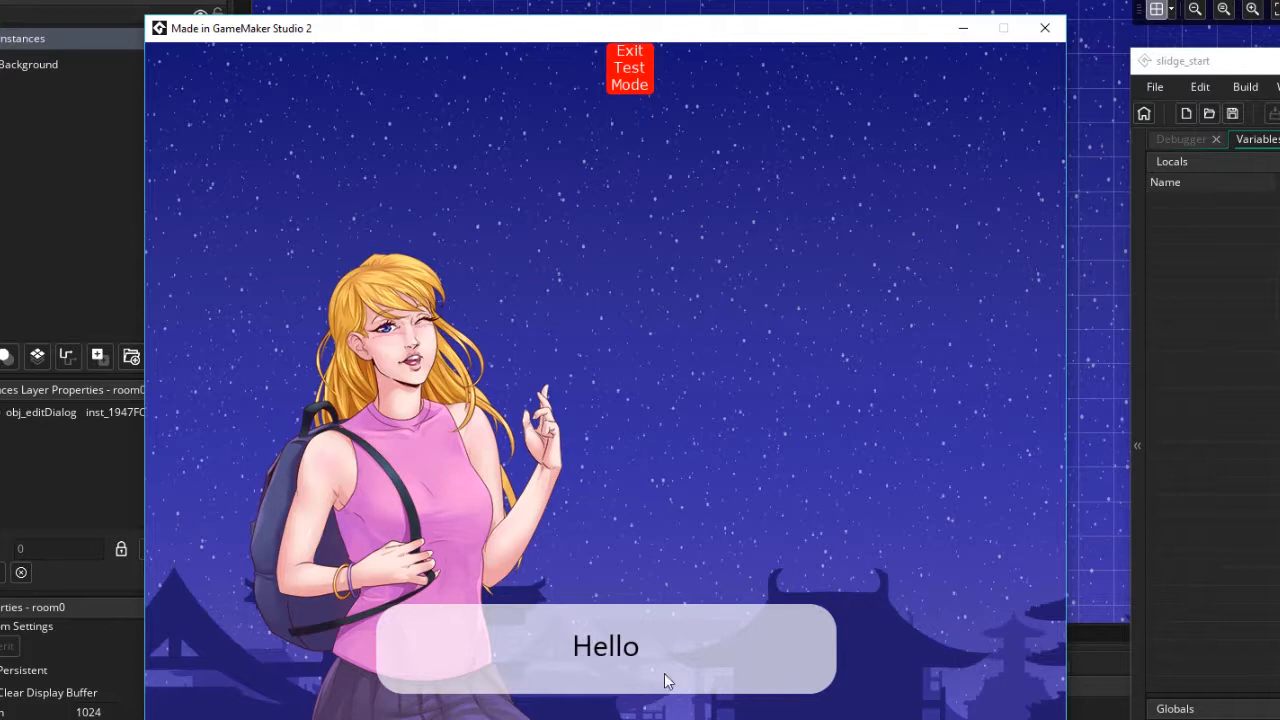
click(628, 86)
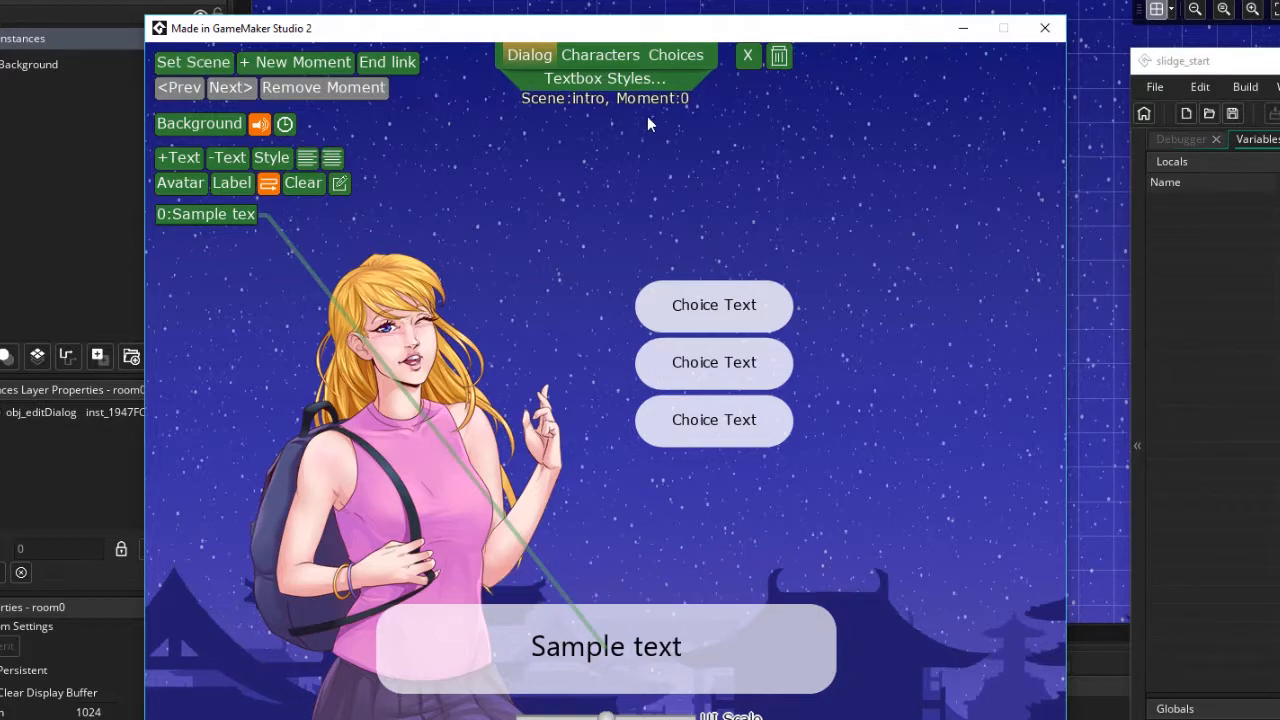
Return to Scene0 and add a new moment copied from the first one
click(222, 66)
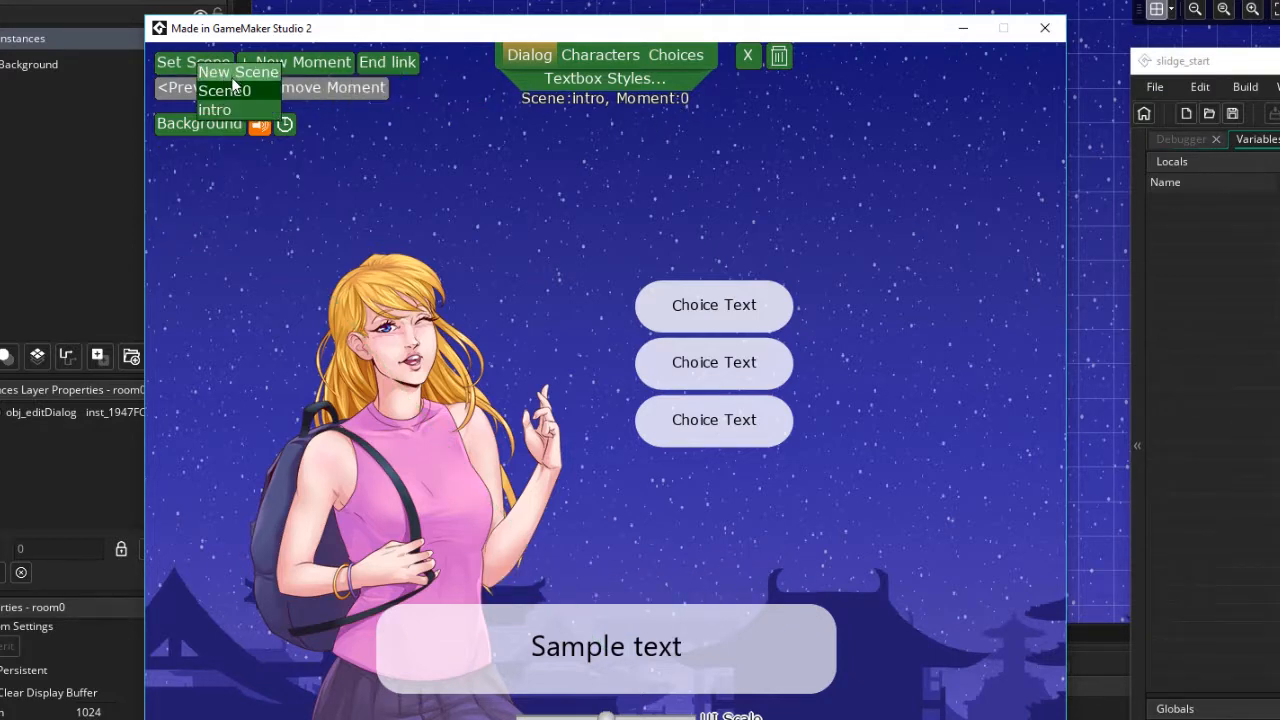
click(229, 91)
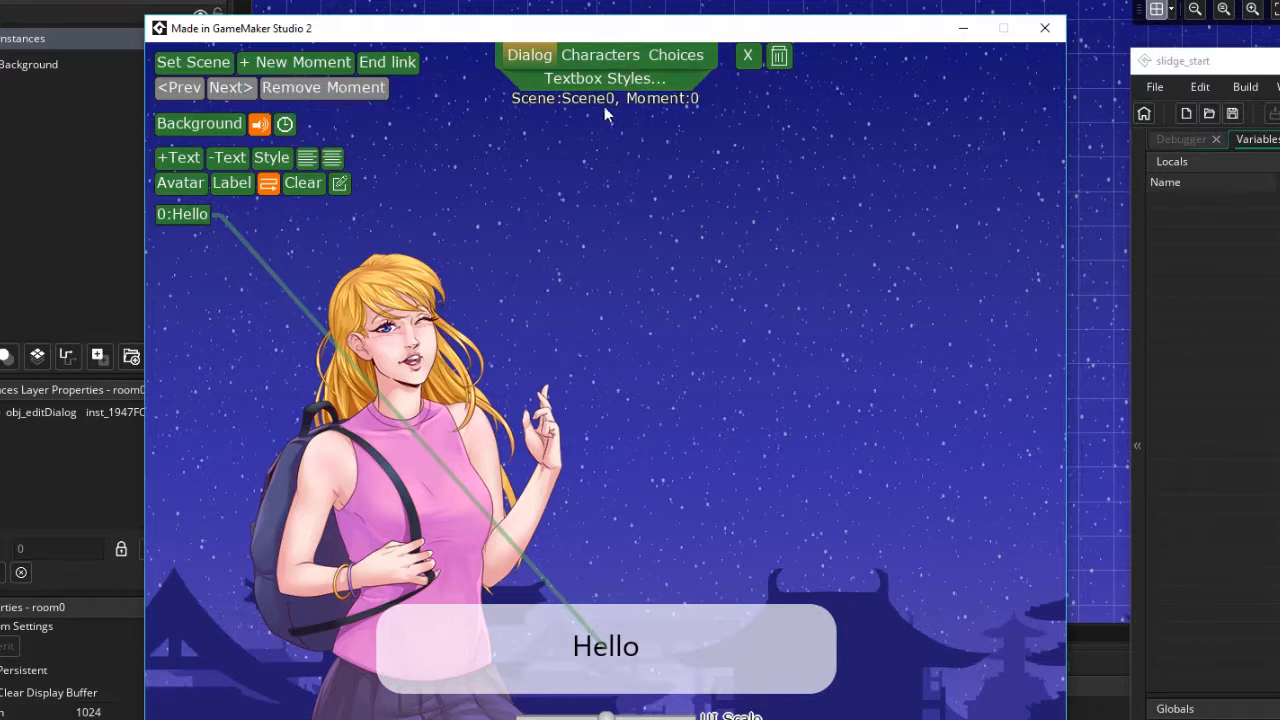
click(300, 75)
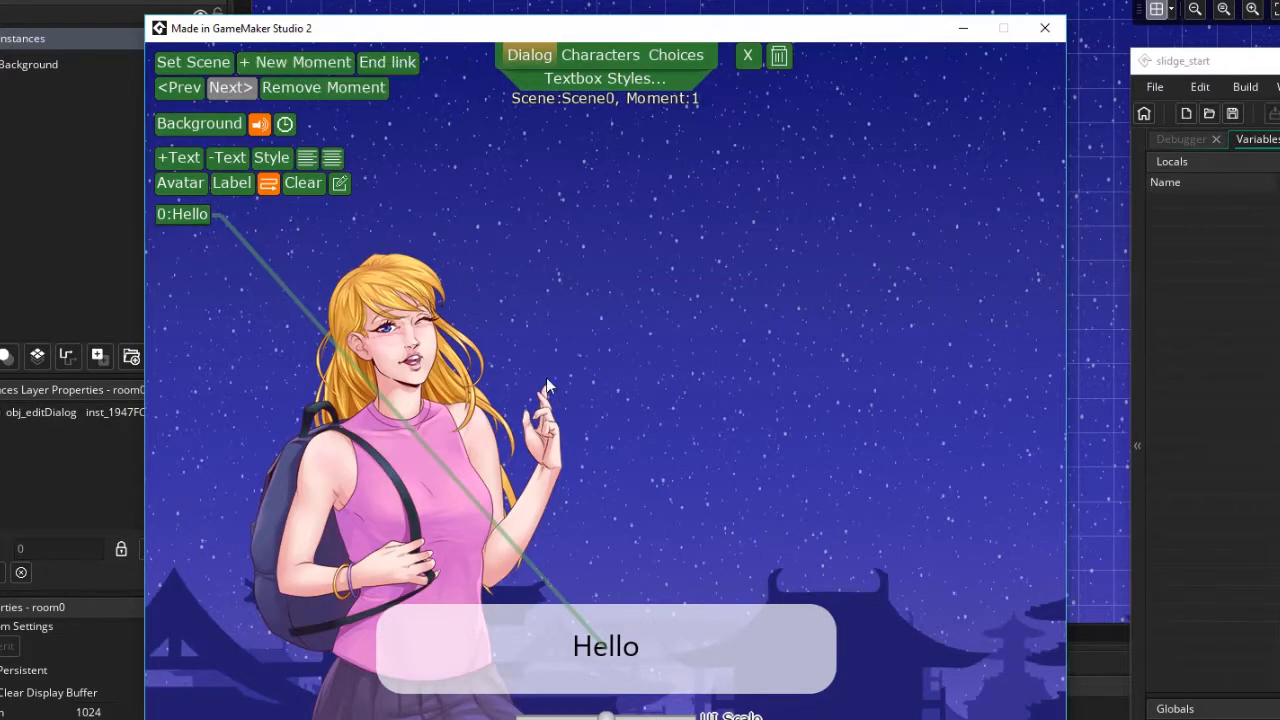
click(179, 87)
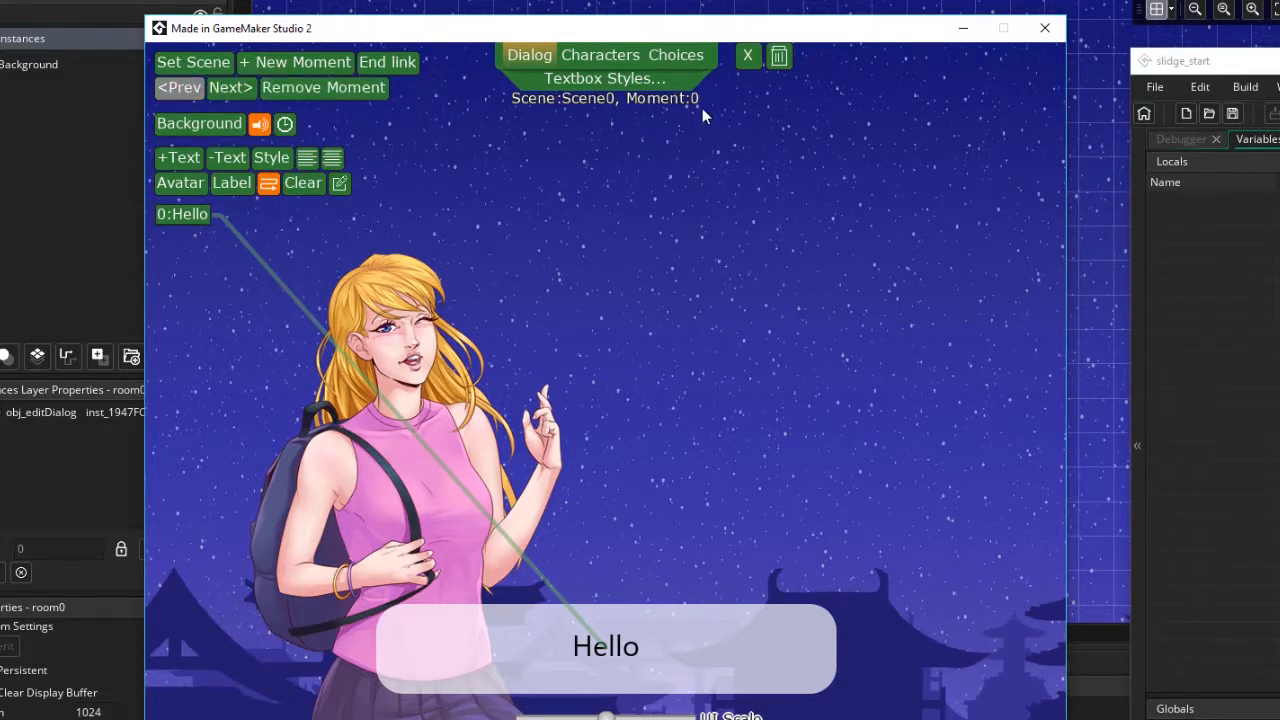
click(230, 87)
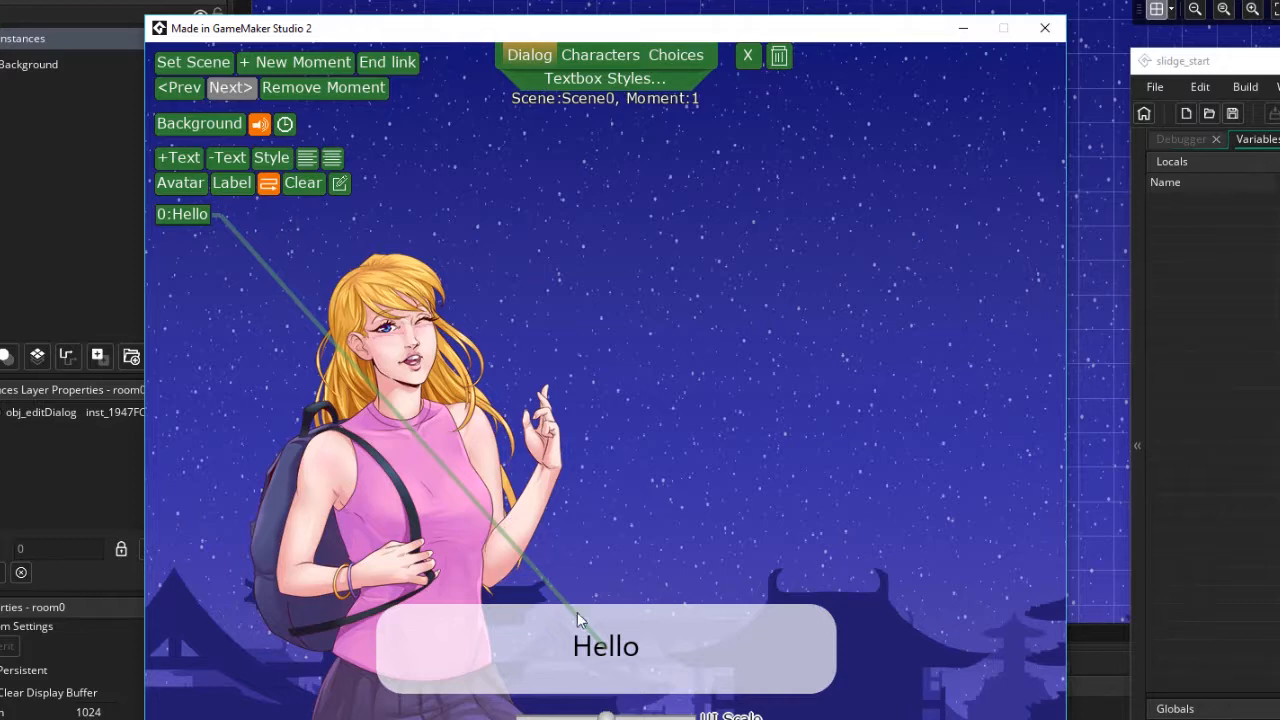
Change the second moment's dialog text to How are you?
click(342, 190)
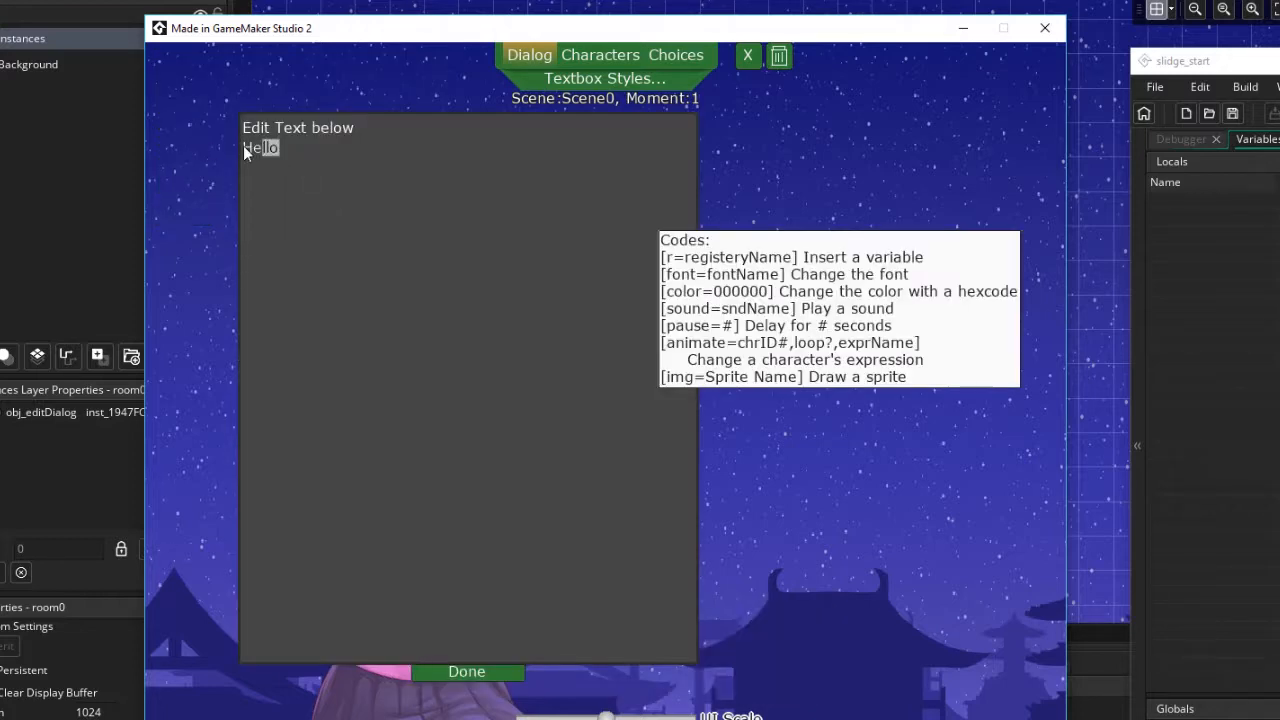
drag(243, 145, 243, 145)
text(How are ou)
key(Left)
key(Left)
text(y)
key(Right)
key(Right)
text(?)
click(466, 672)
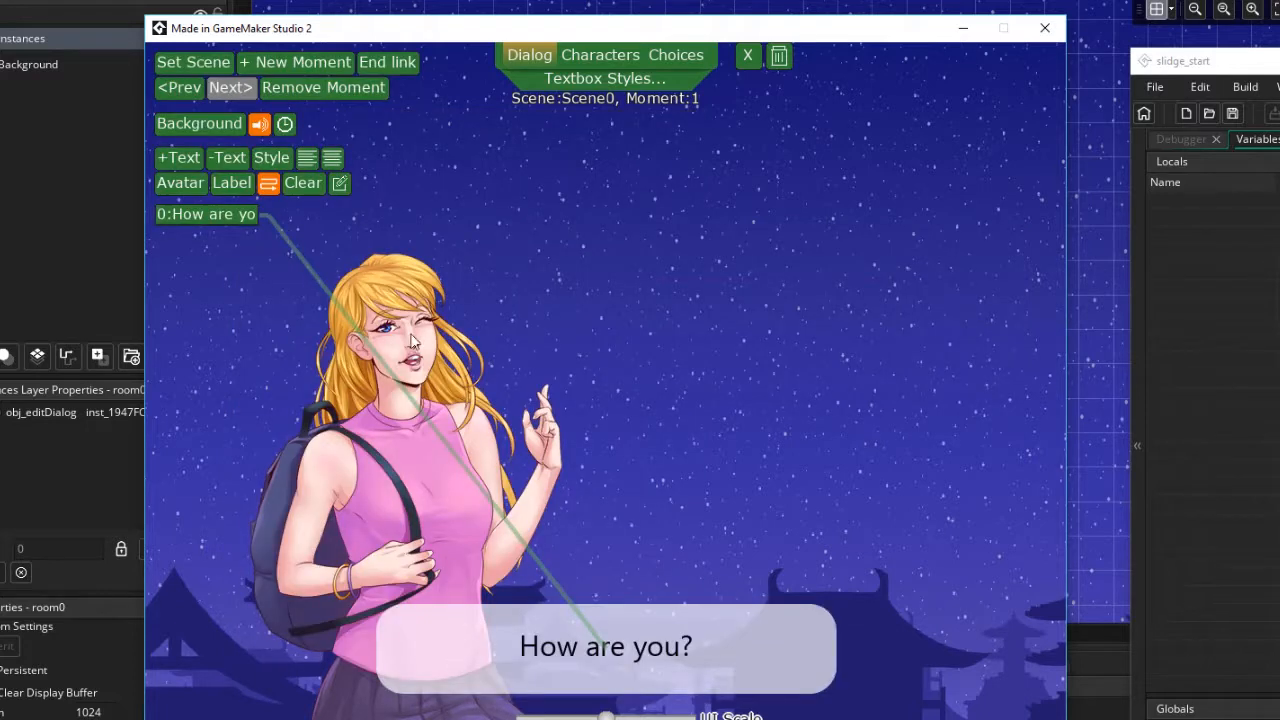
Move the character to the right side and flip her horizontally in the second moment
click(607, 62)
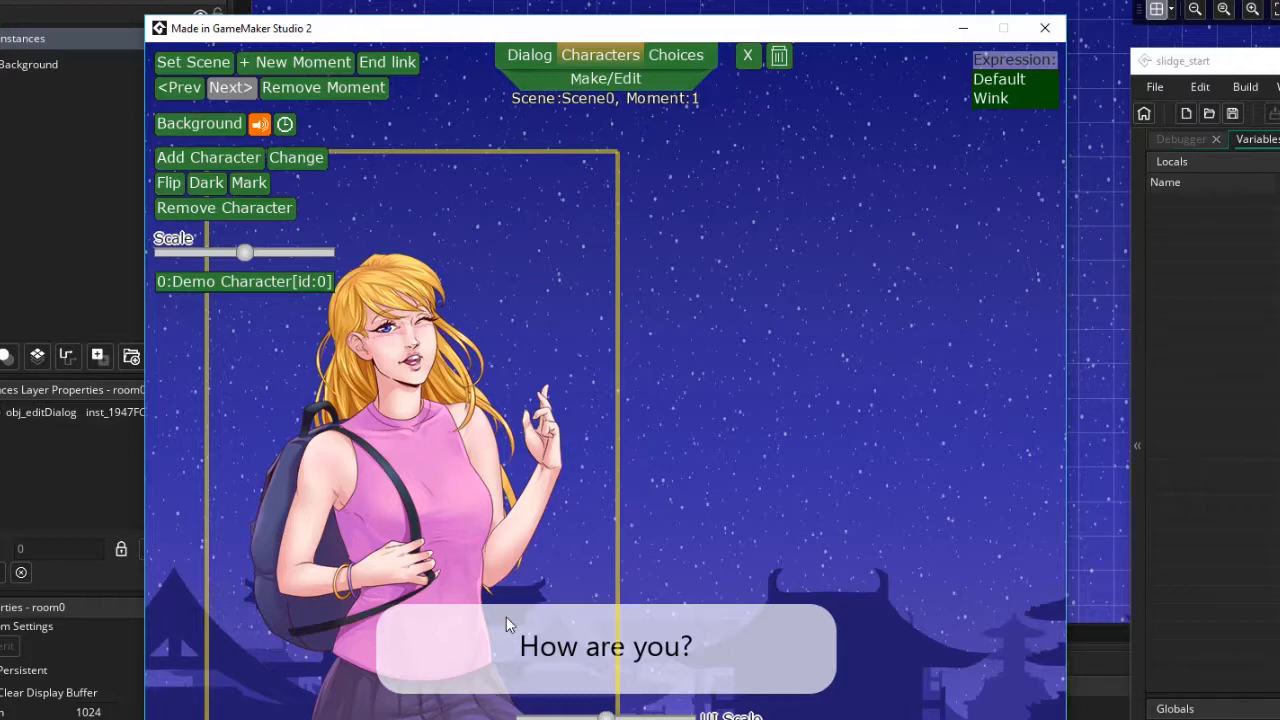
drag(411, 496, 768, 498)
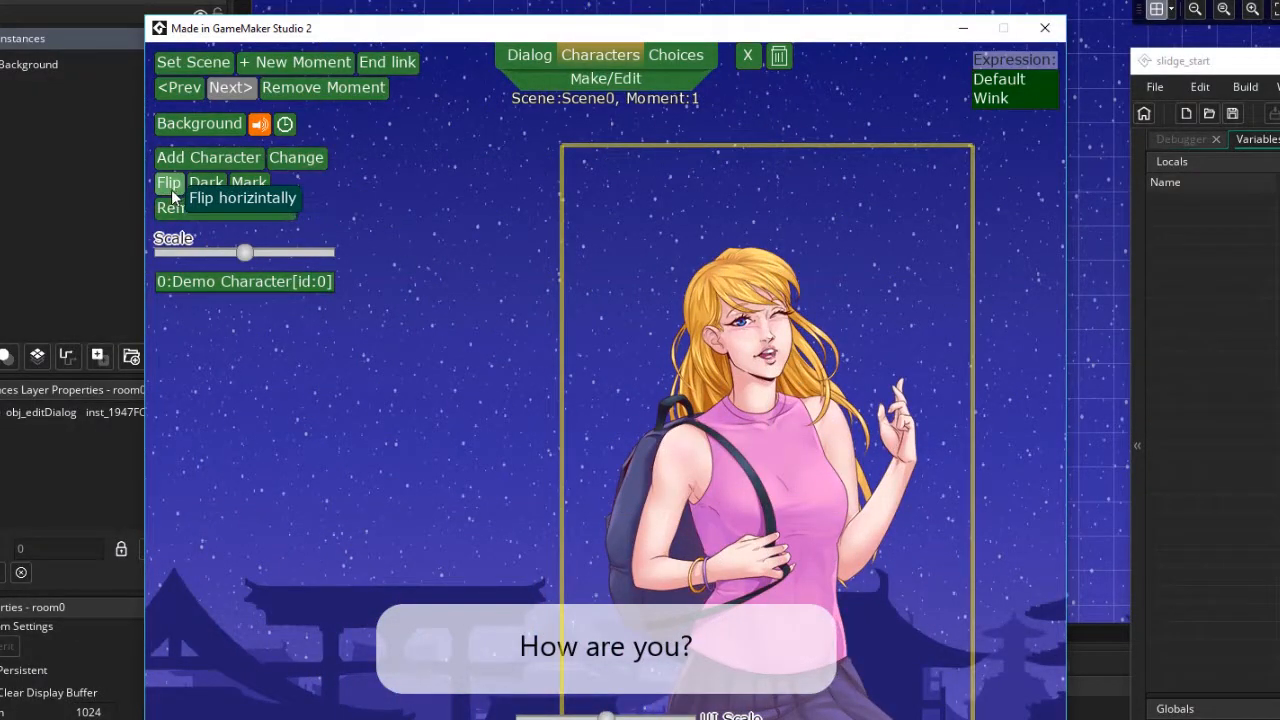
click(169, 184)
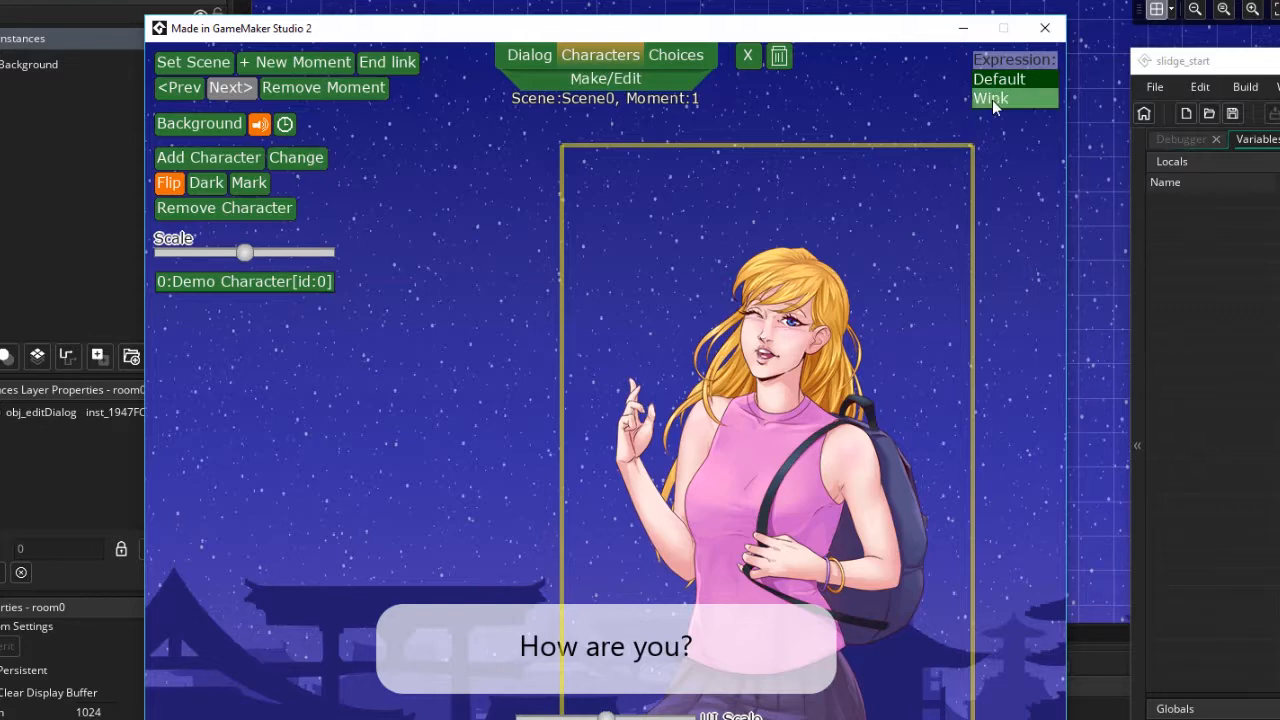
Set the character's expression to Default in the first moment
click(181, 91)
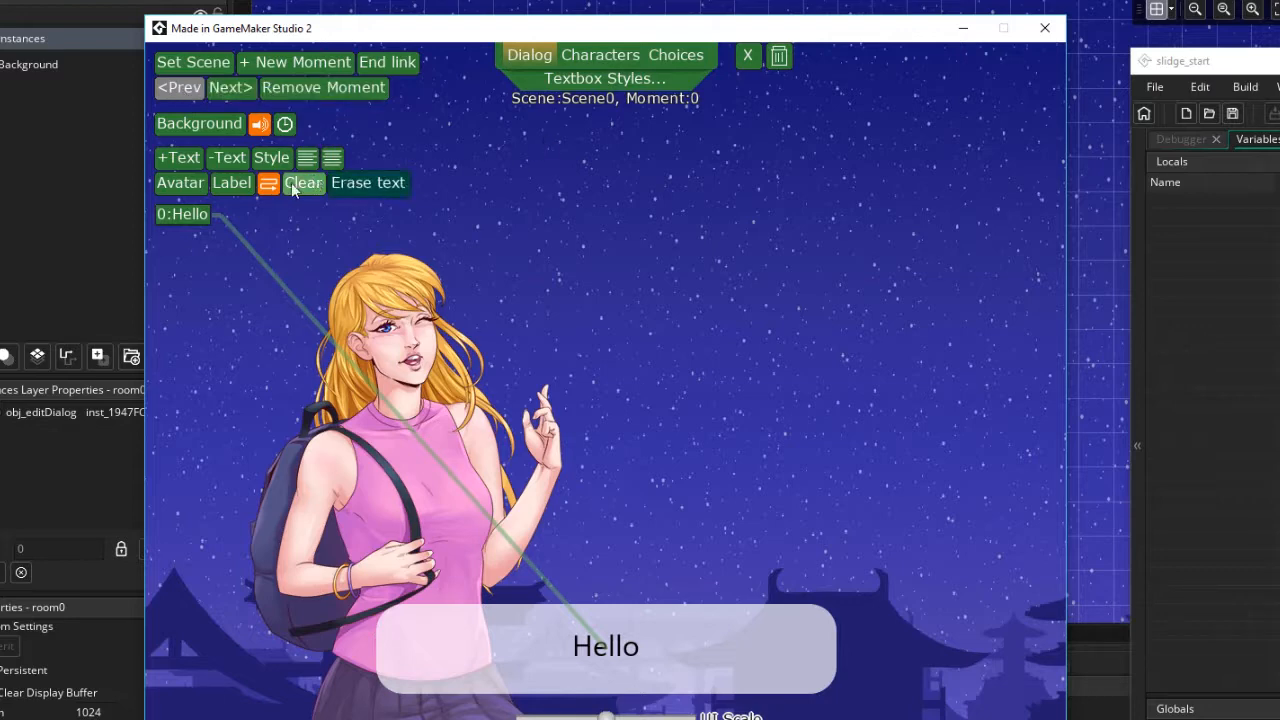
click(600, 55)
click(1000, 79)
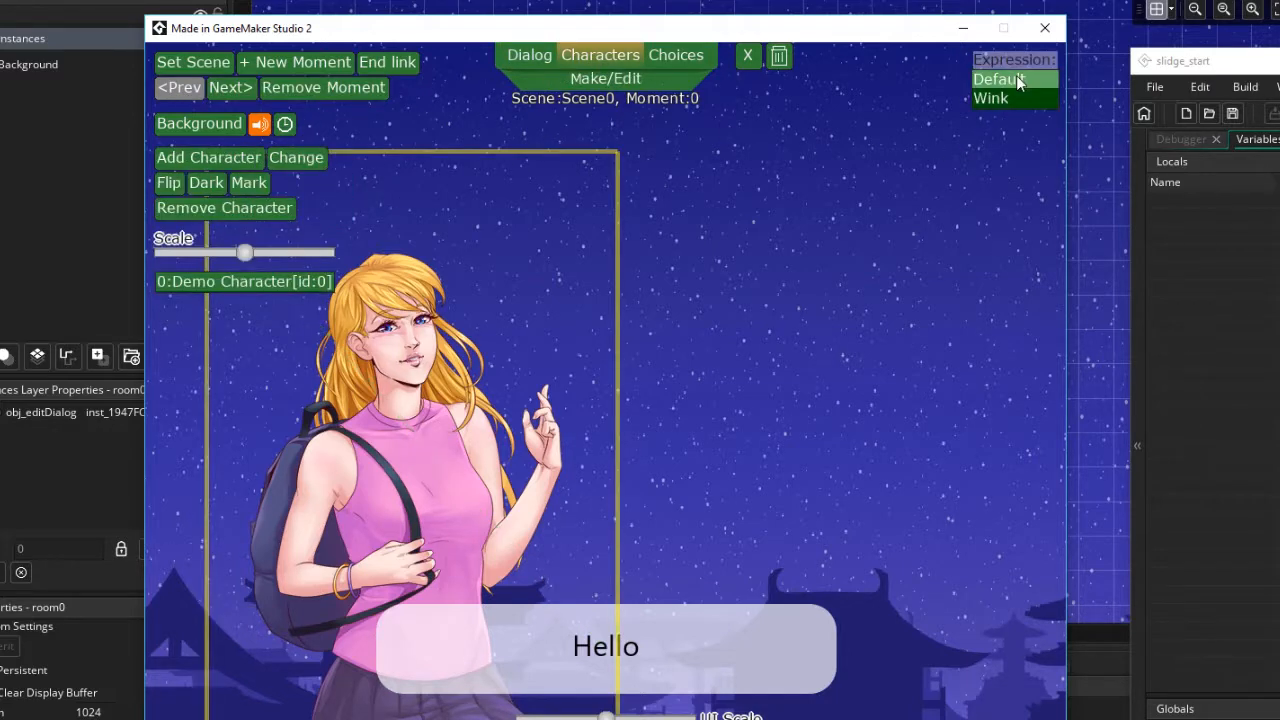
Step through the two Scene0 moments and run a test of the conversation
click(230, 88)
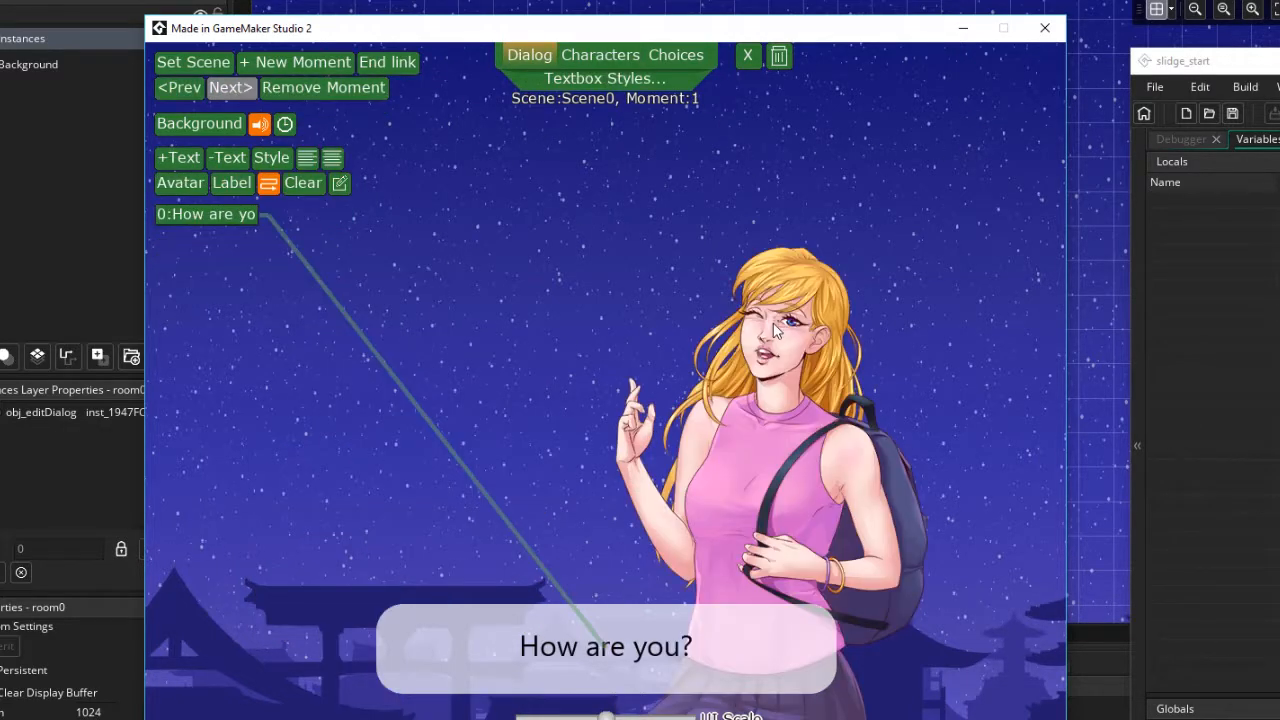
click(184, 92)
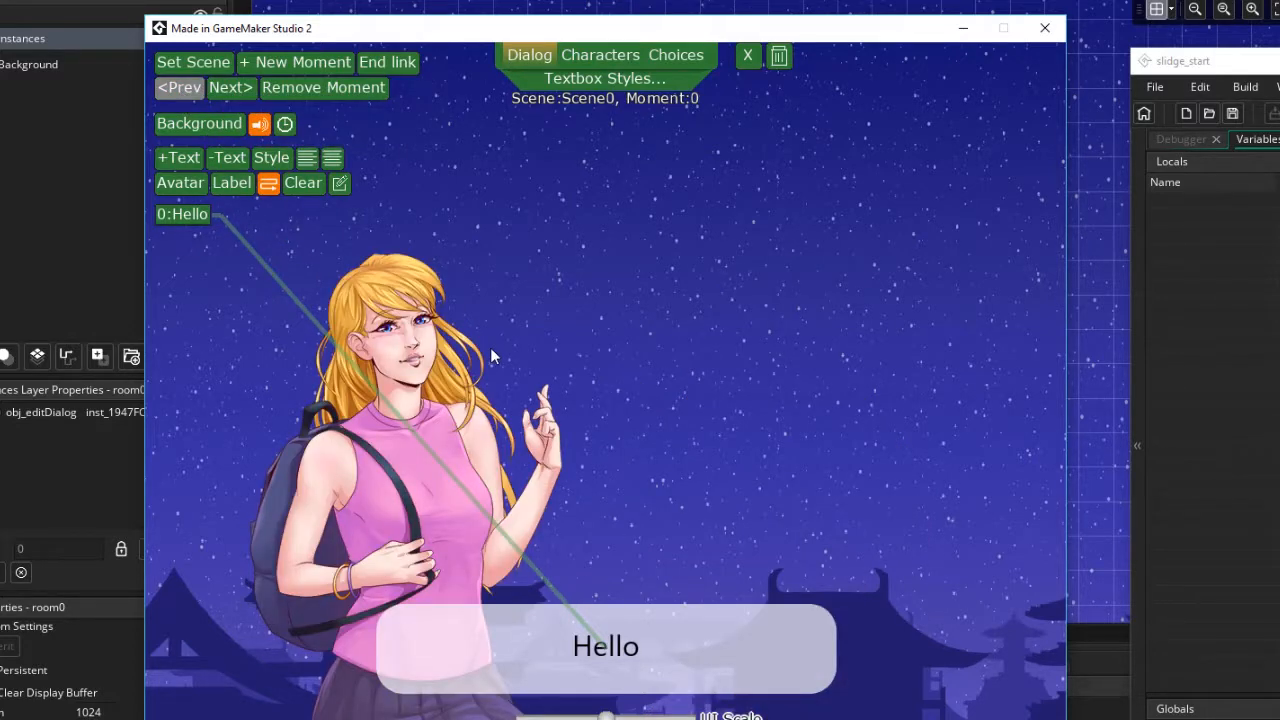
key(Return)
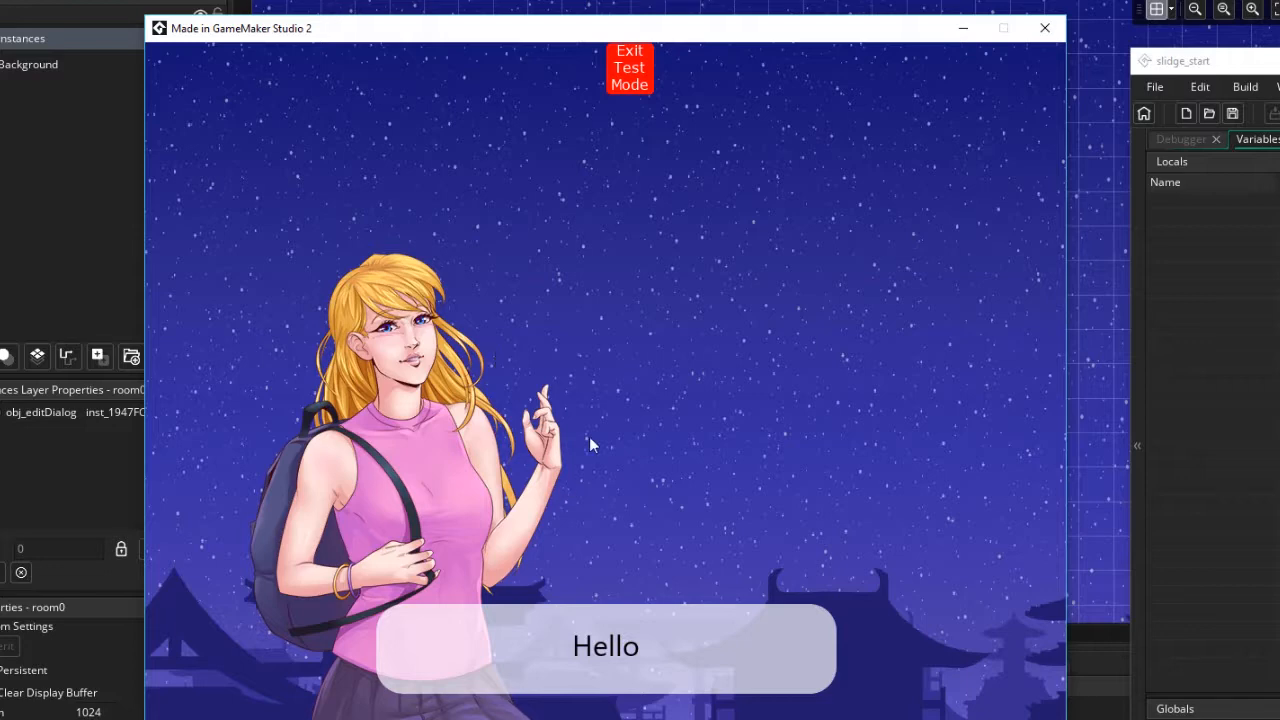
click(615, 341)
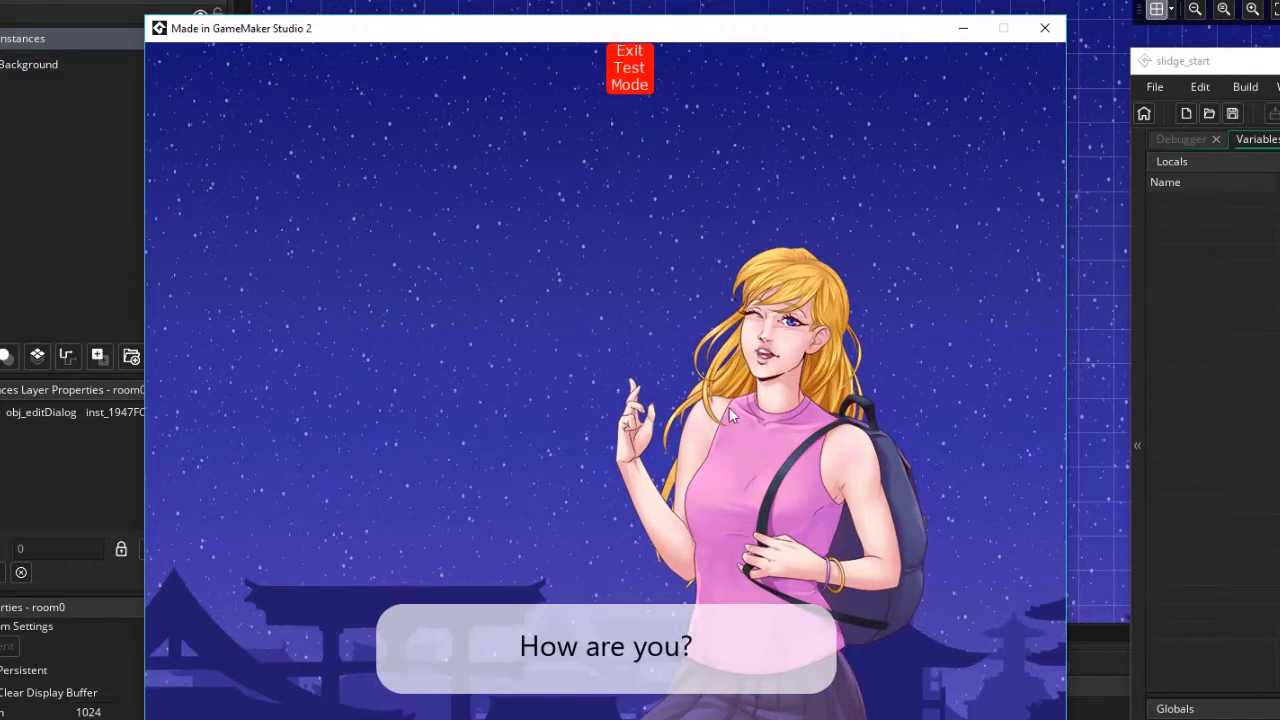
click(630, 68)
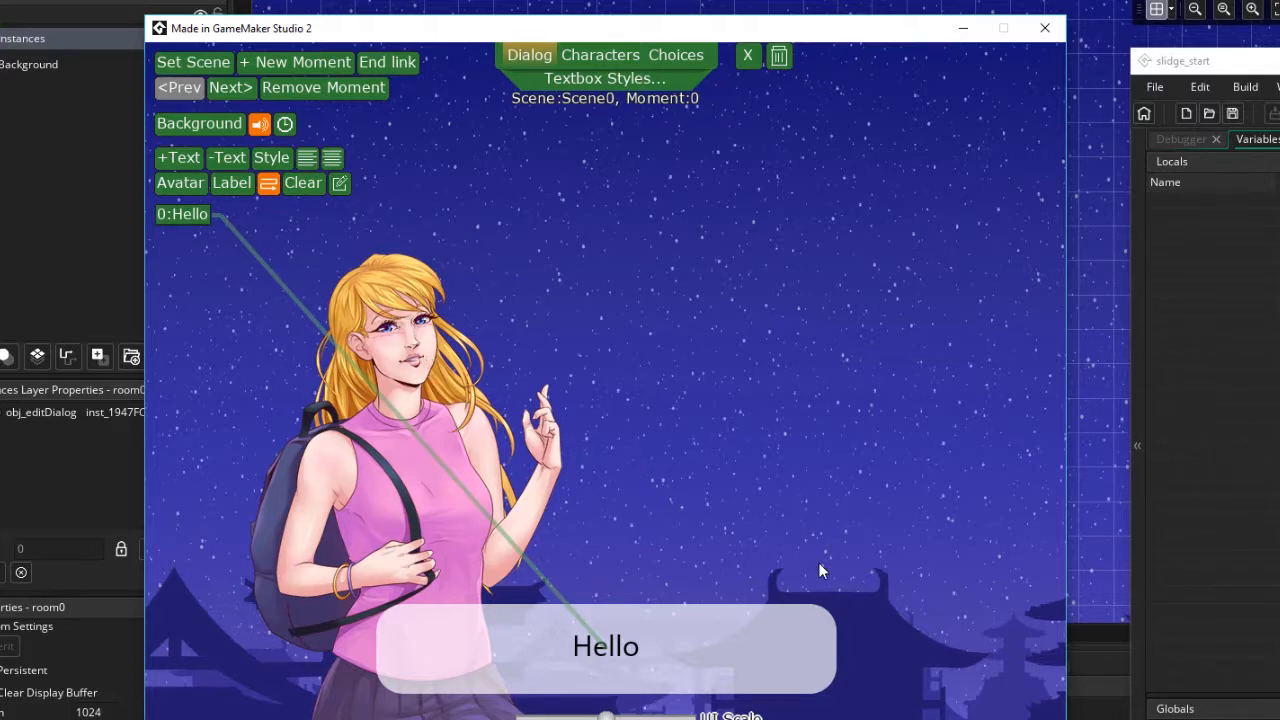
click(230, 88)
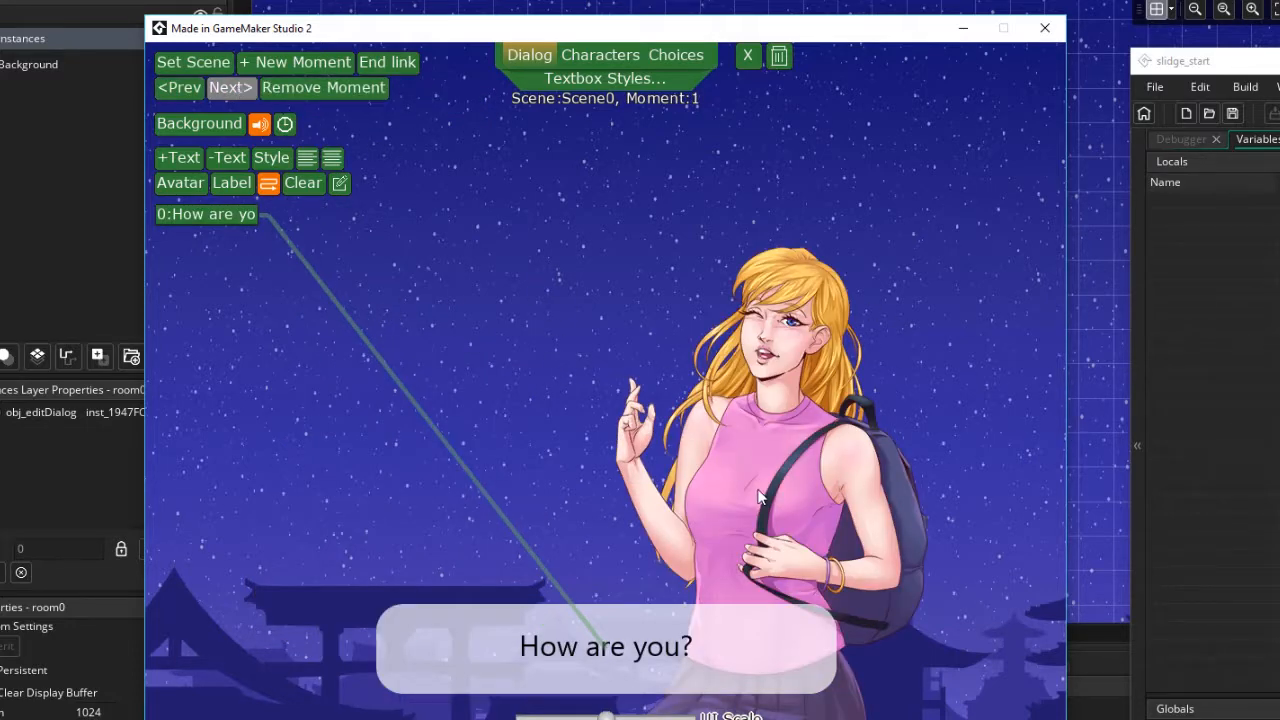
click(178, 90)
Add a second Demo Character in the first moment and drag it toward the left edge
click(598, 55)
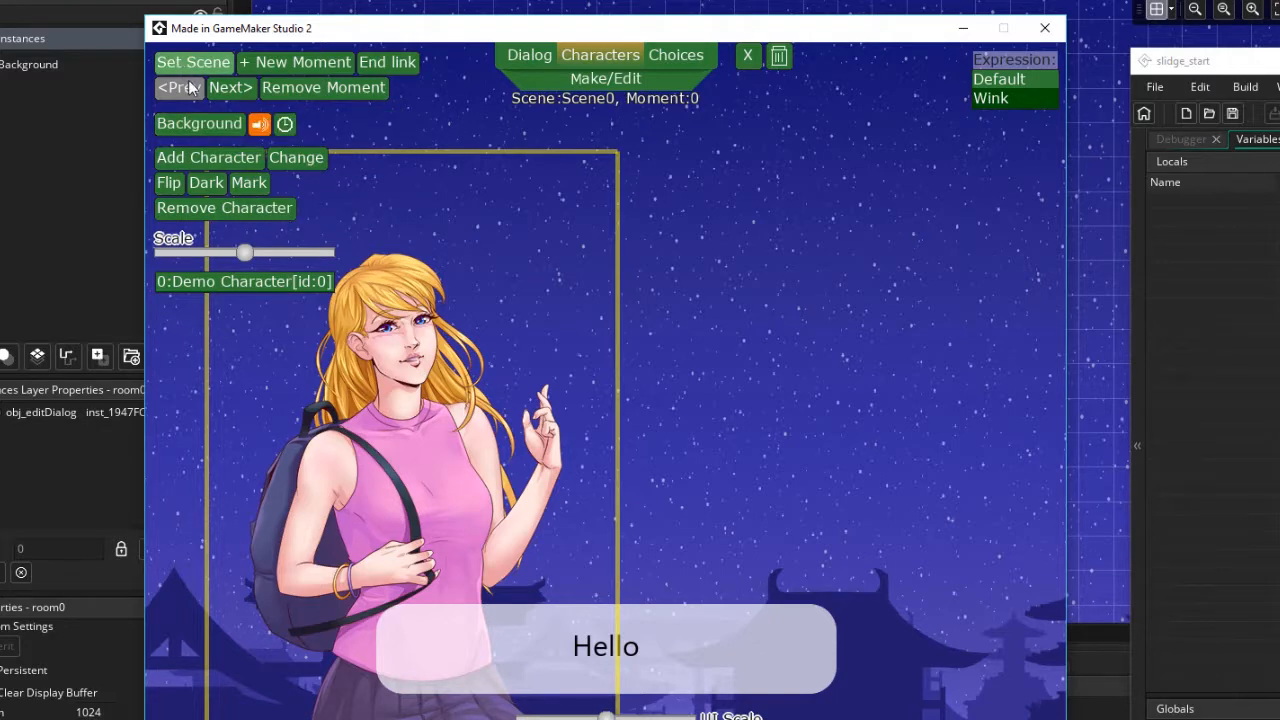
click(197, 157)
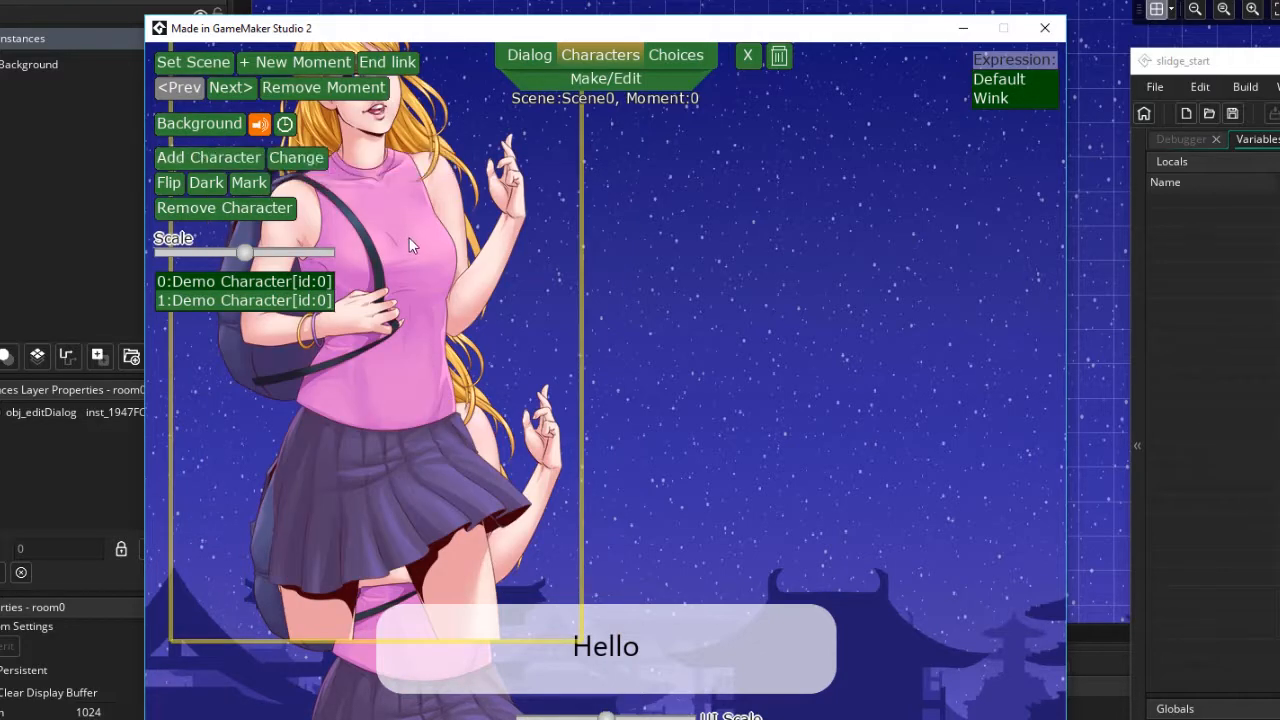
click(432, 292)
drag(432, 287, 180, 392)
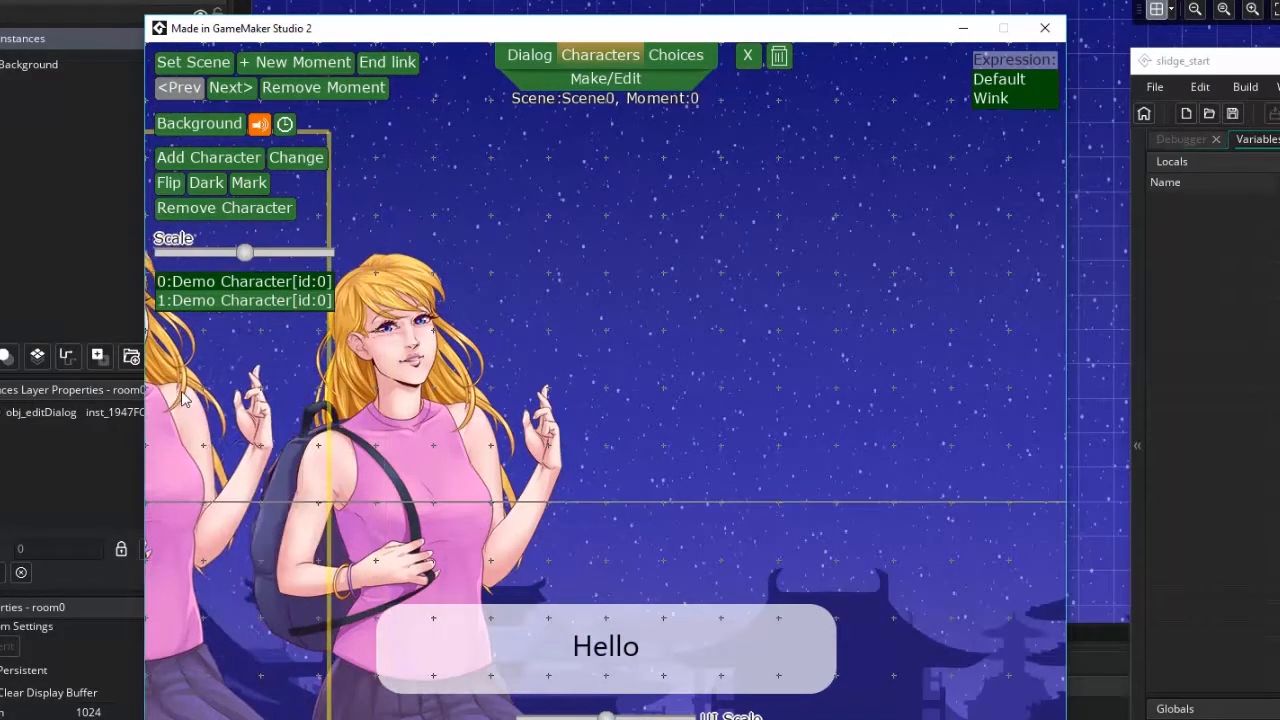
Push the second Demo Character further left until it sits mostly off the left edge of the first moment
drag(252, 432, 175, 434)
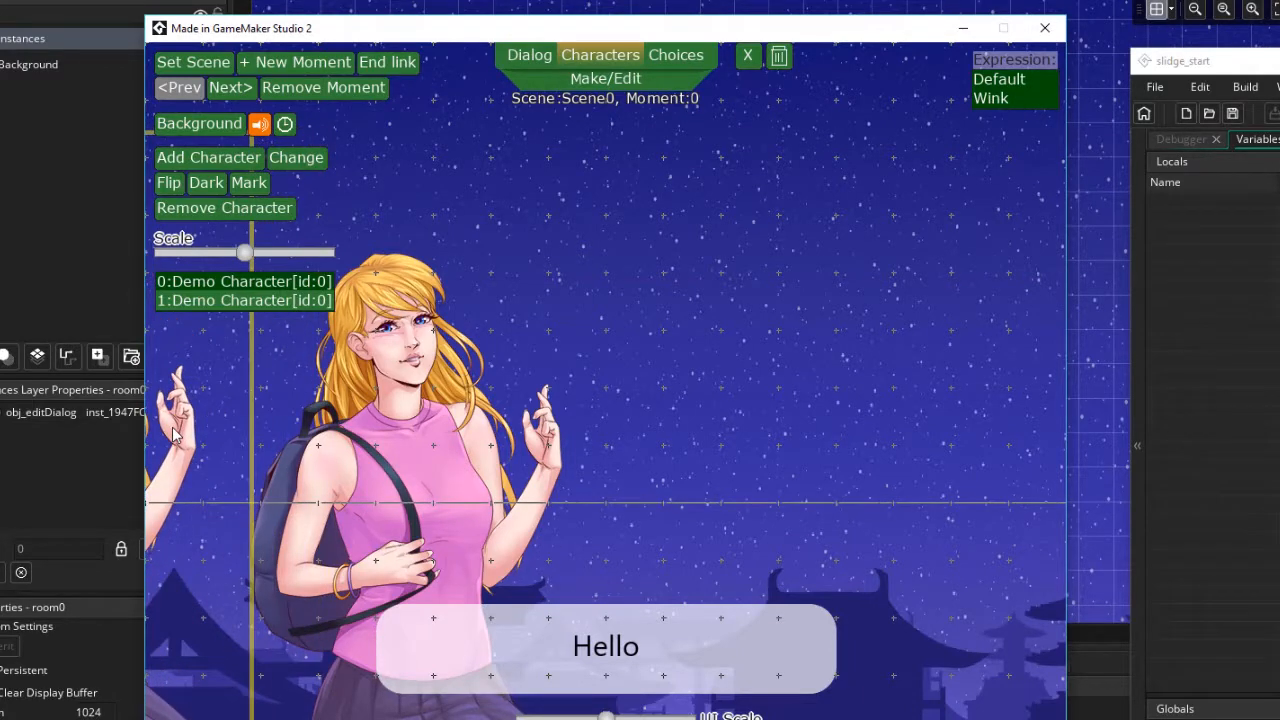
drag(230, 500, 161, 499)
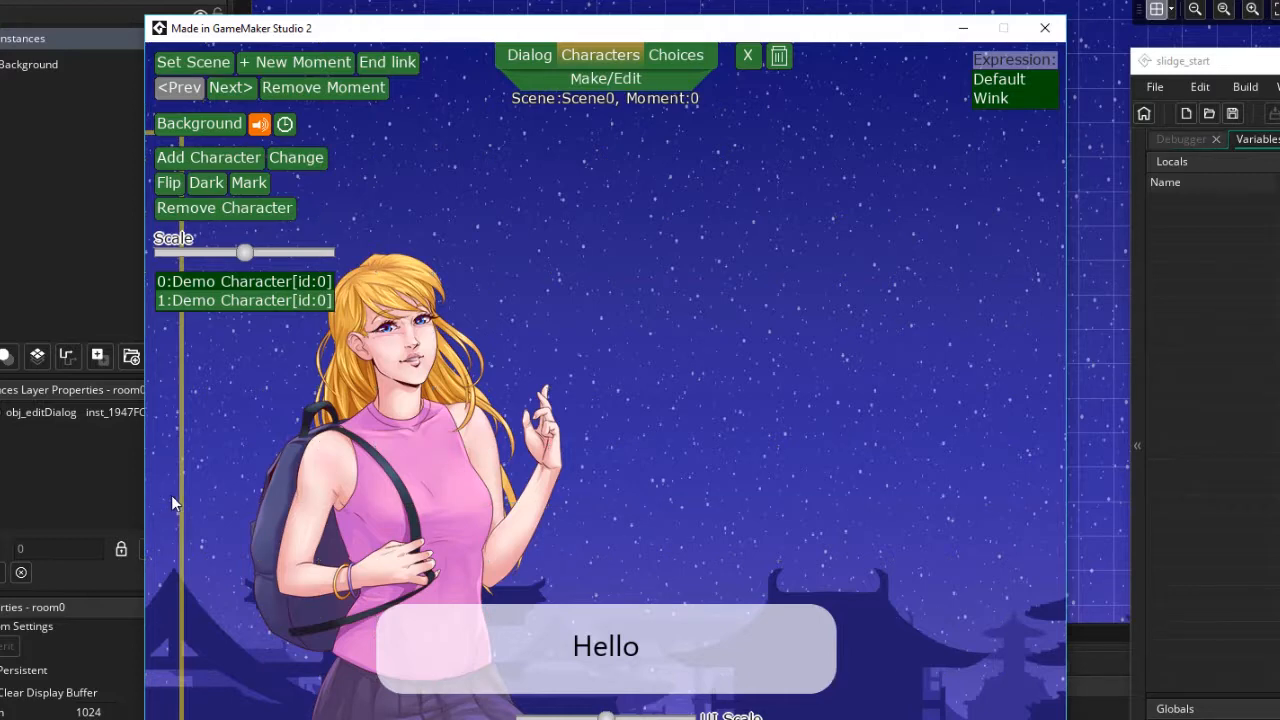
Go to the second moment, add another Demo Character and drag it toward the left side
click(216, 94)
click(600, 54)
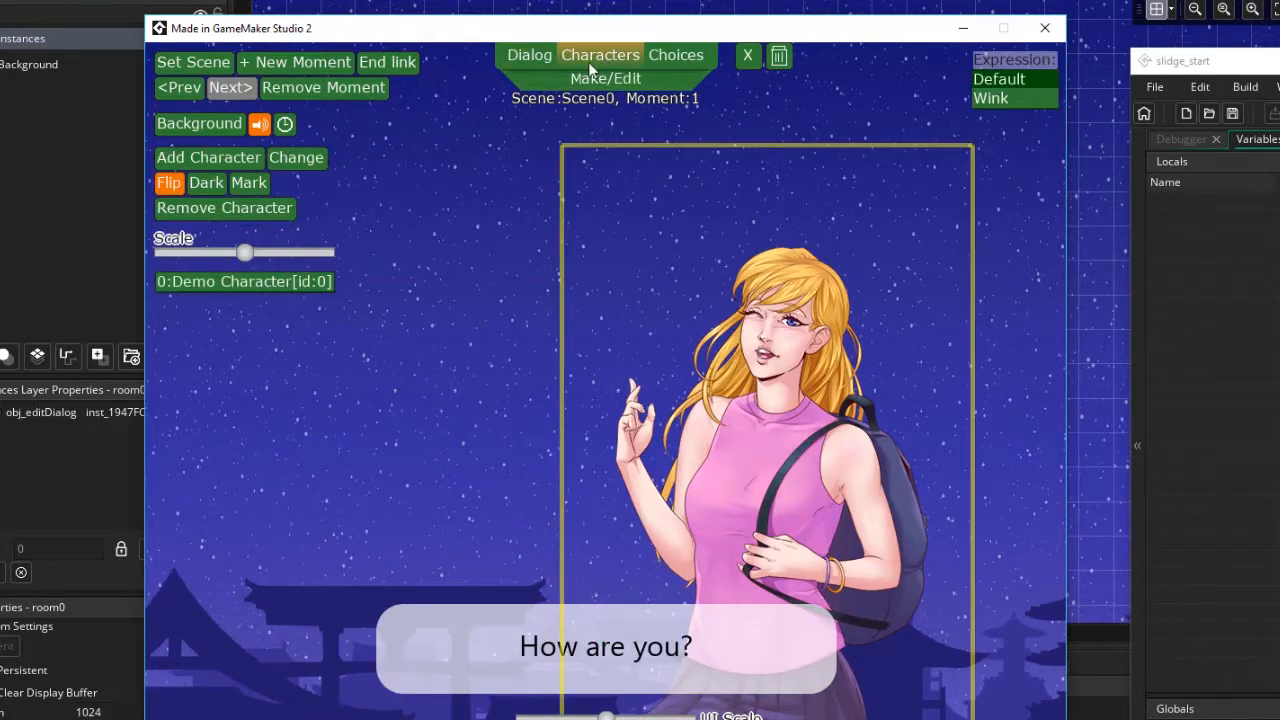
click(232, 158)
drag(321, 429, 444, 524)
Run a test of the conversation, advance past the first line, and exit test mode
key(t)
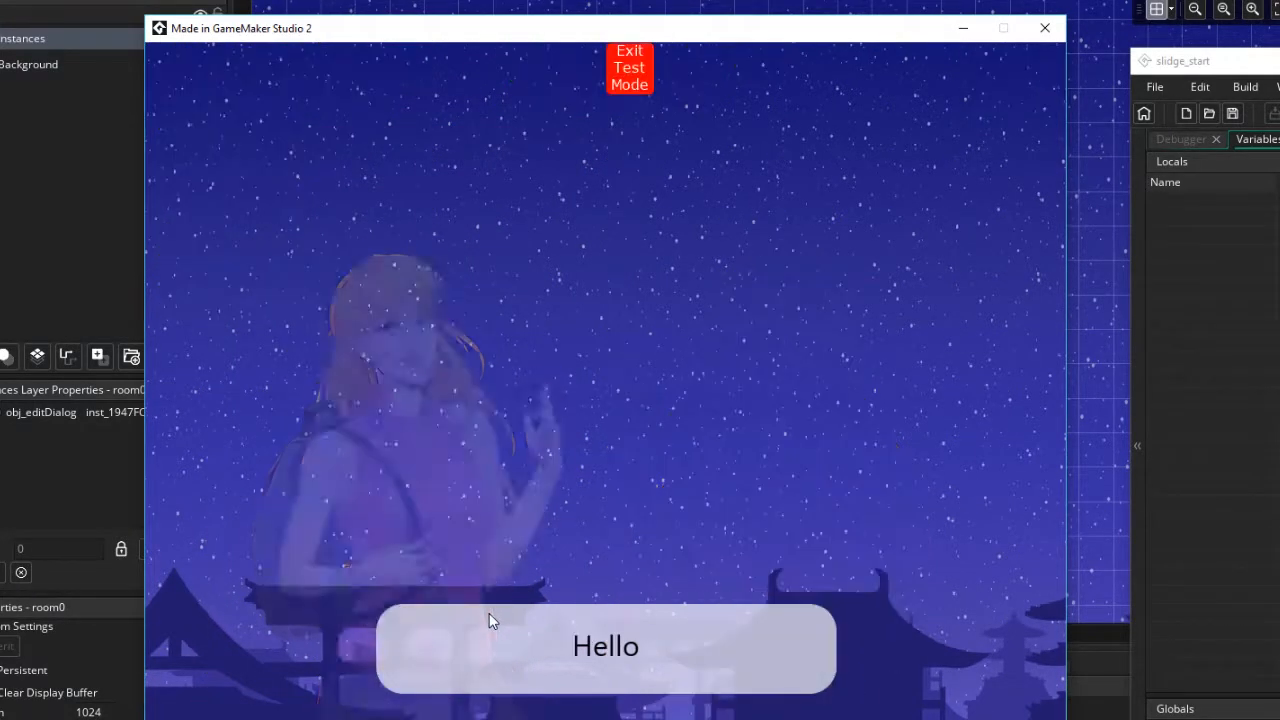
click(489, 613)
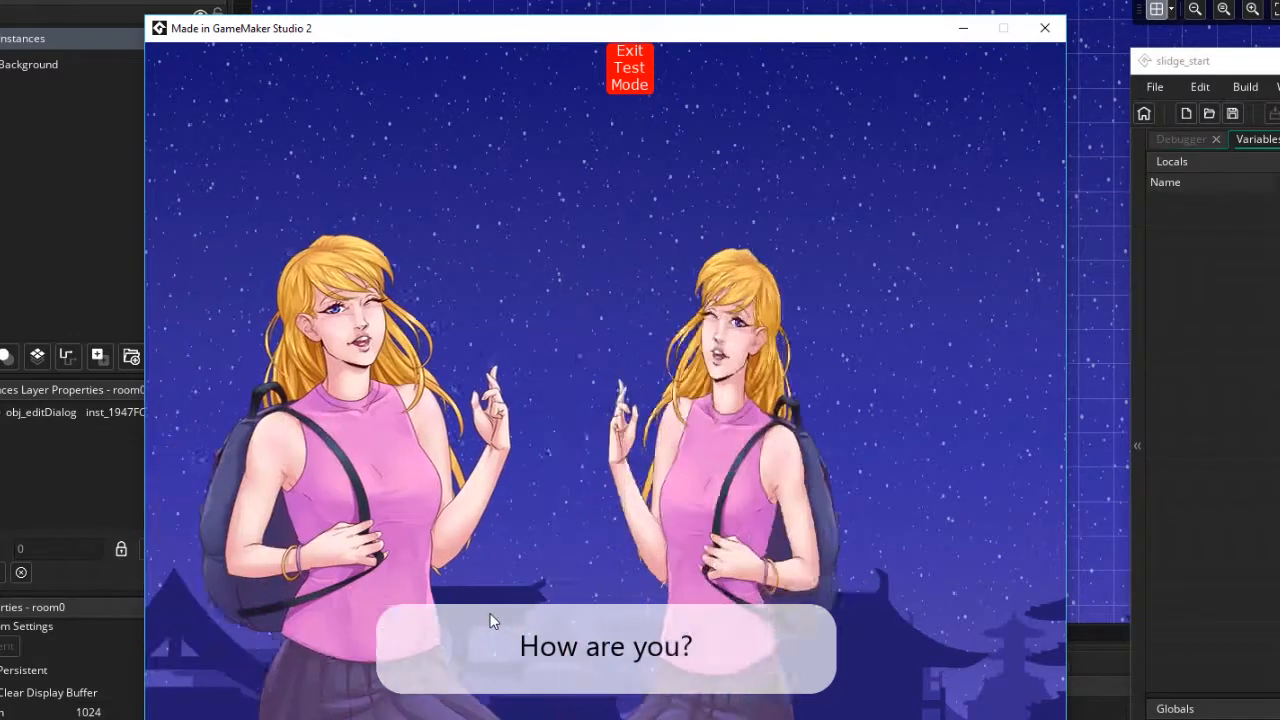
click(632, 64)
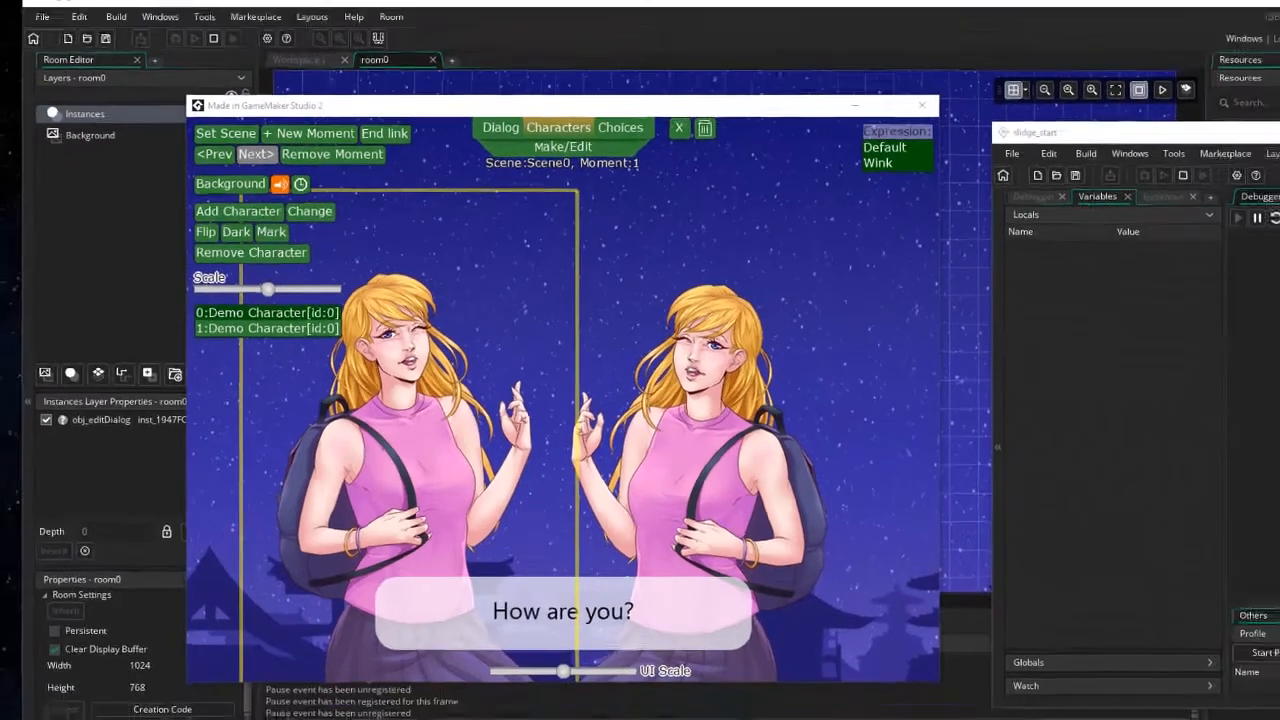
Examine the scene, character, style, index and save files in the slidge_start AppData folder, then close the running game
drag(1279, 137, 531, 104)
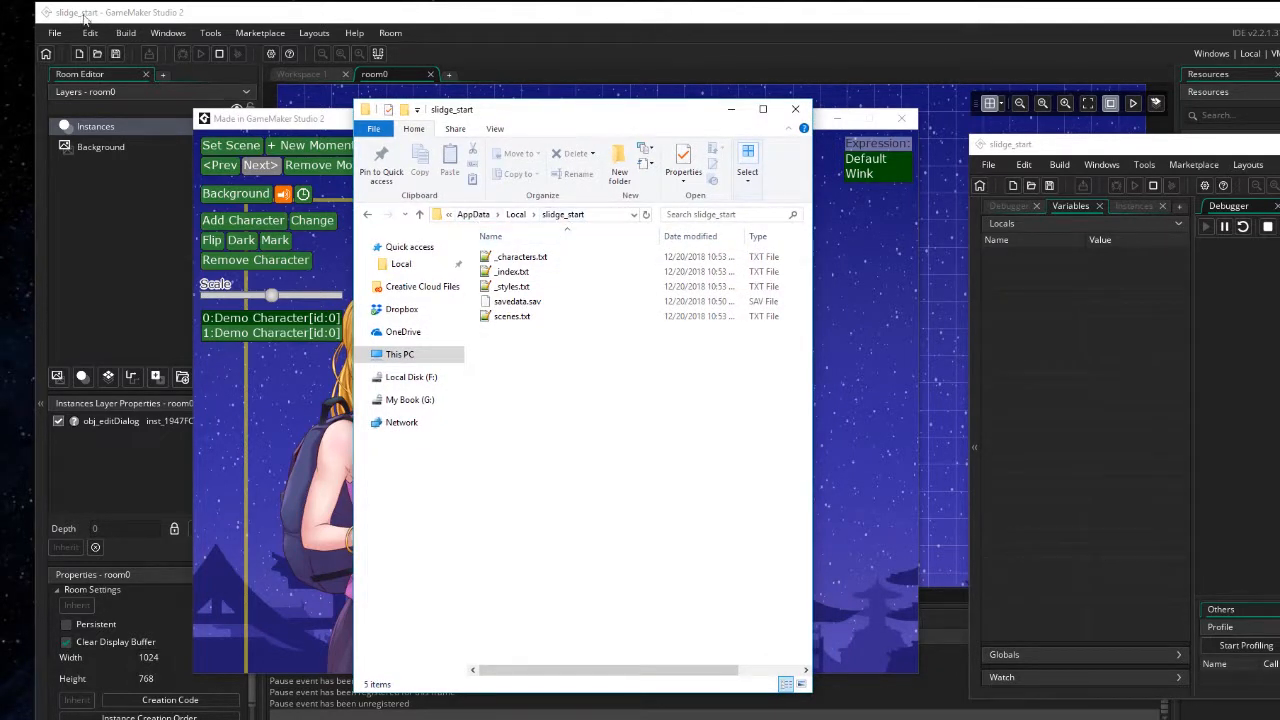
click(514, 262)
shift+click(510, 317)
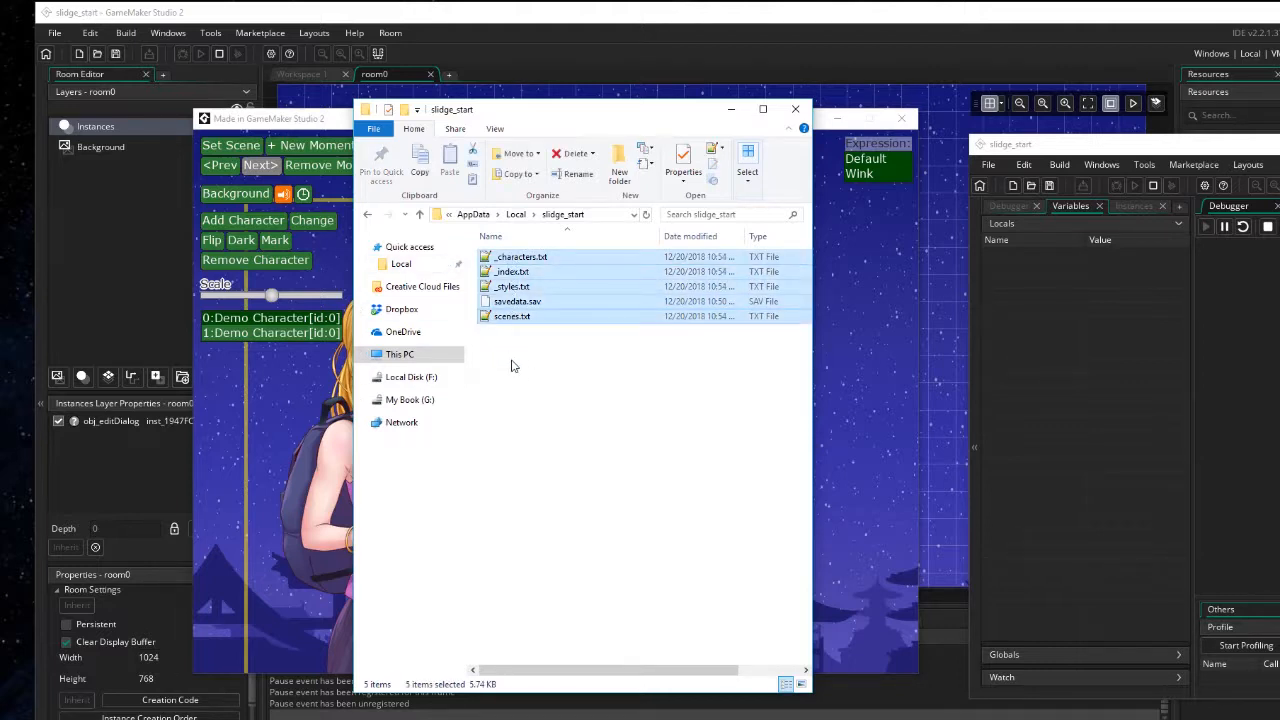
click(510, 366)
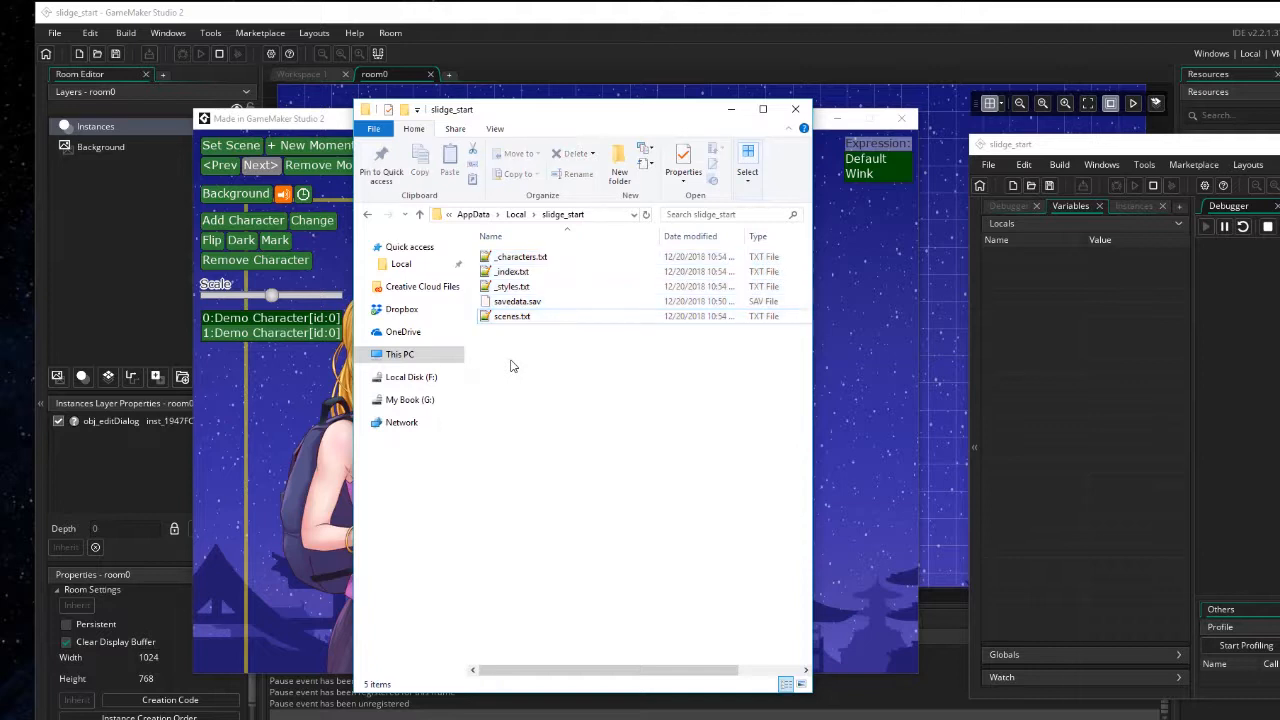
click(514, 259)
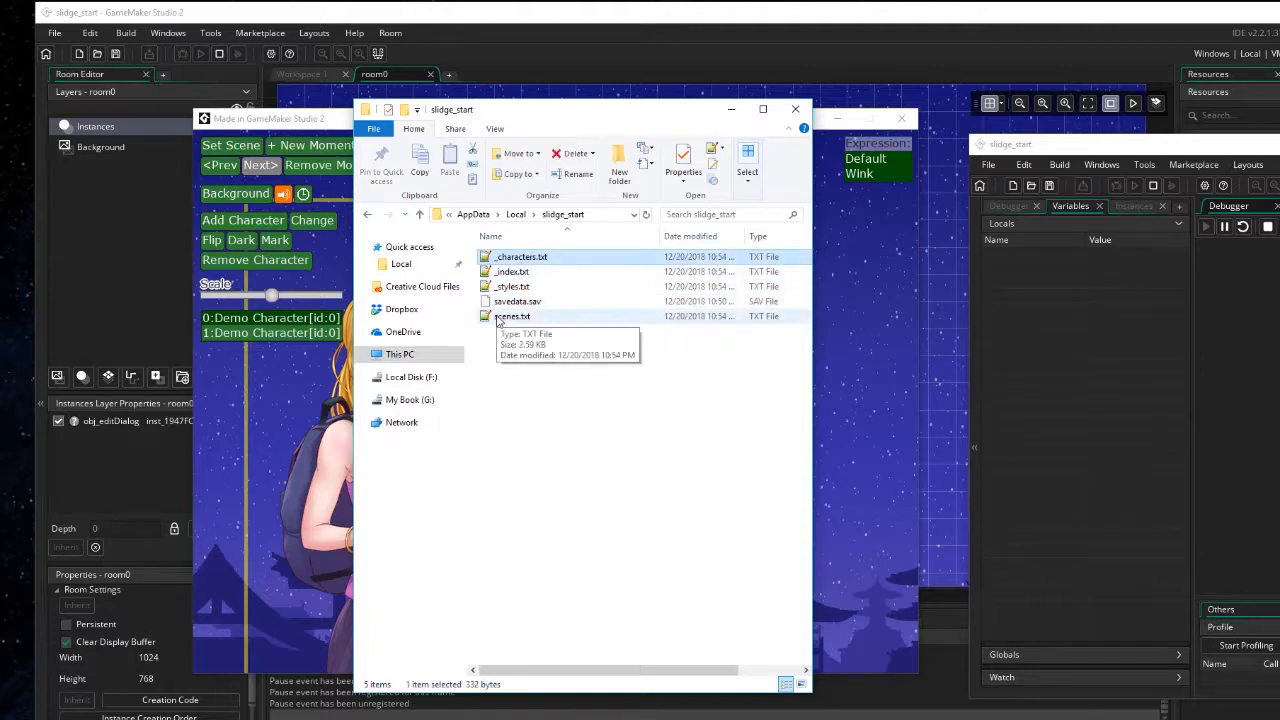
click(515, 287)
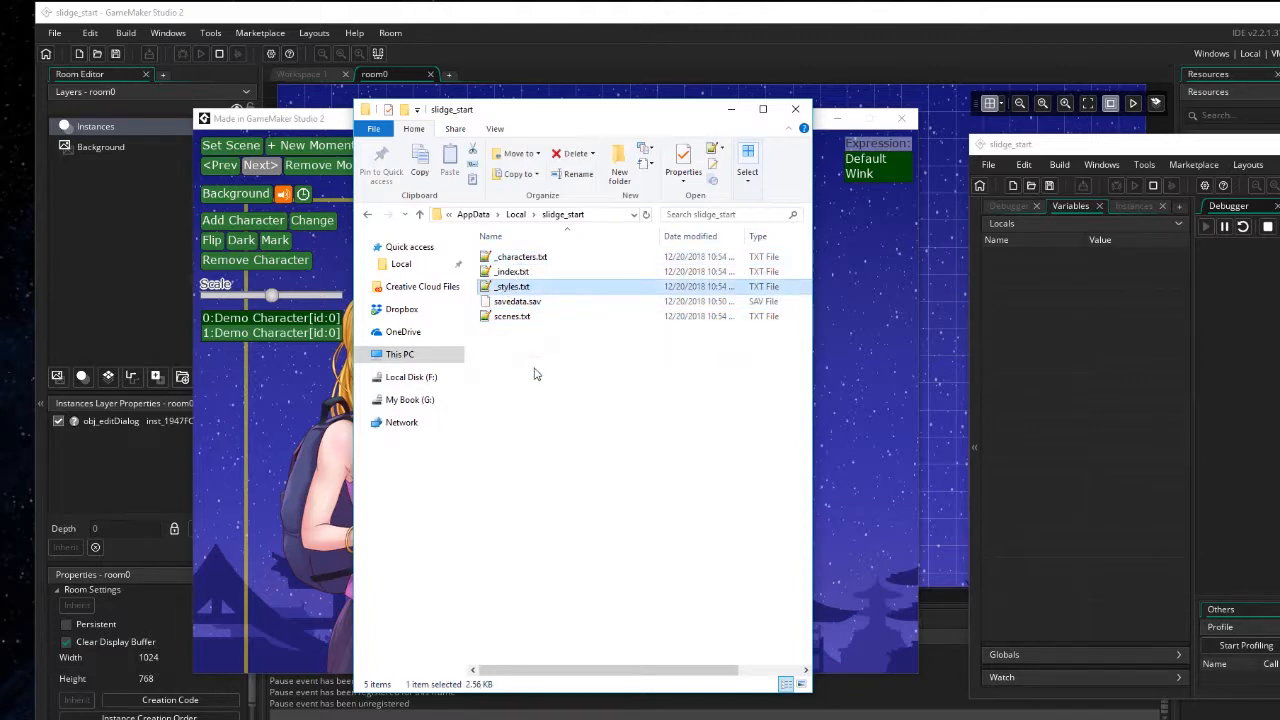
click(503, 318)
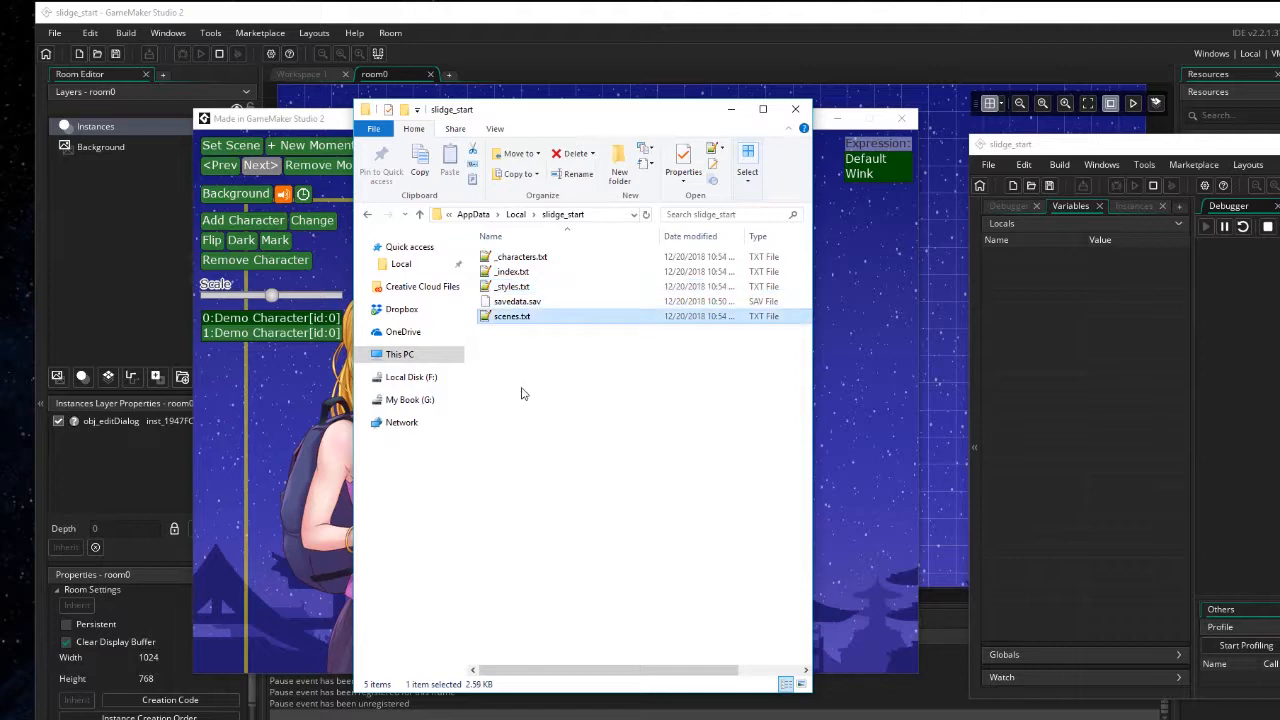
click(509, 272)
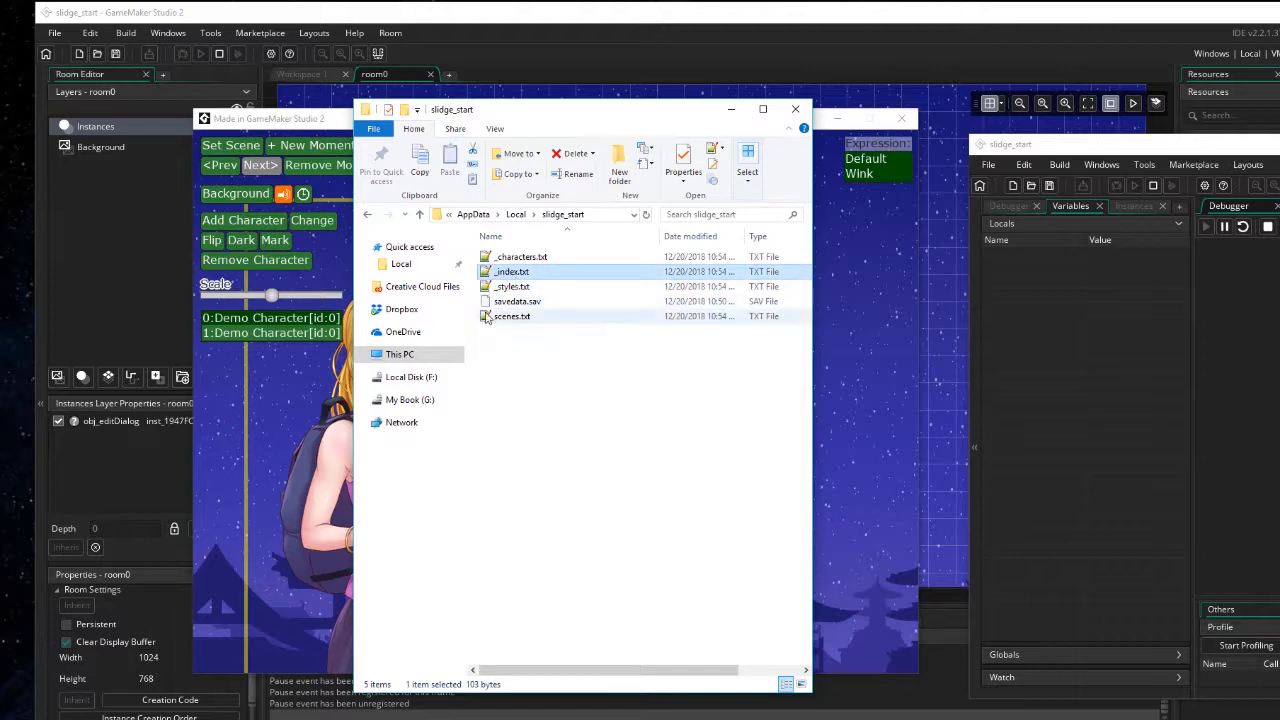
click(522, 301)
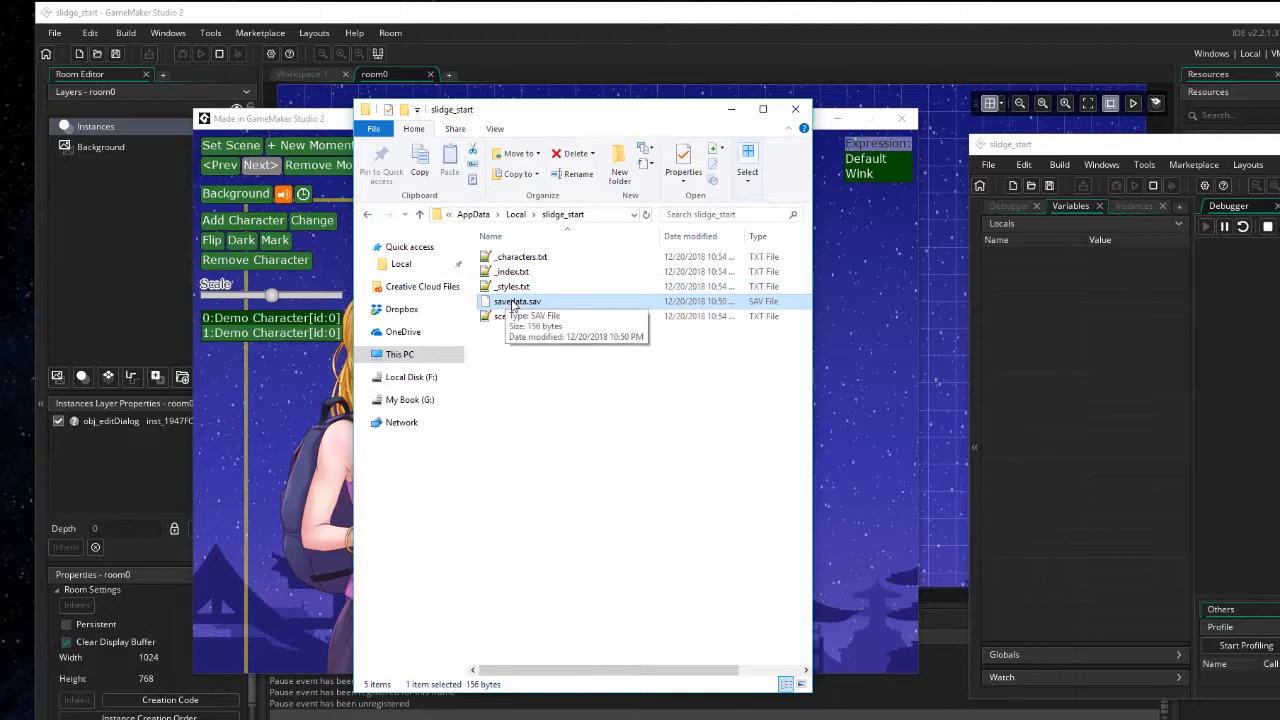
click(512, 257)
shift+click(508, 316)
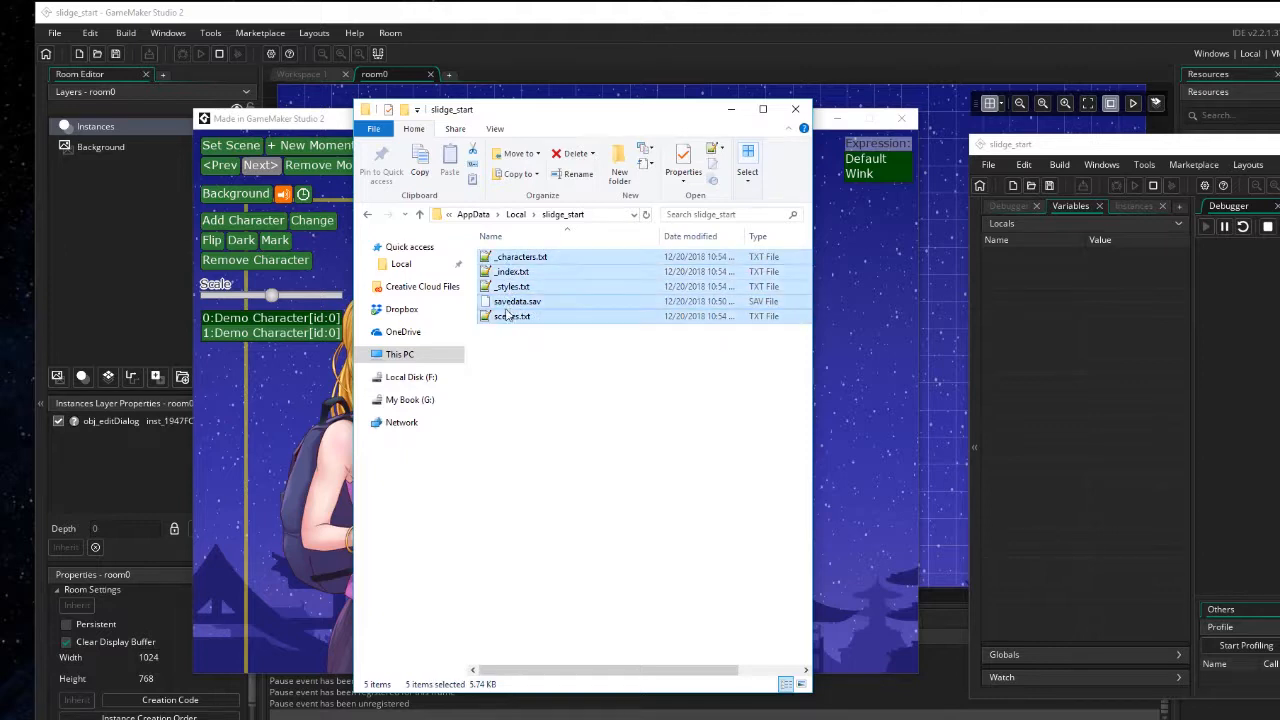
ctrl+click(512, 301)
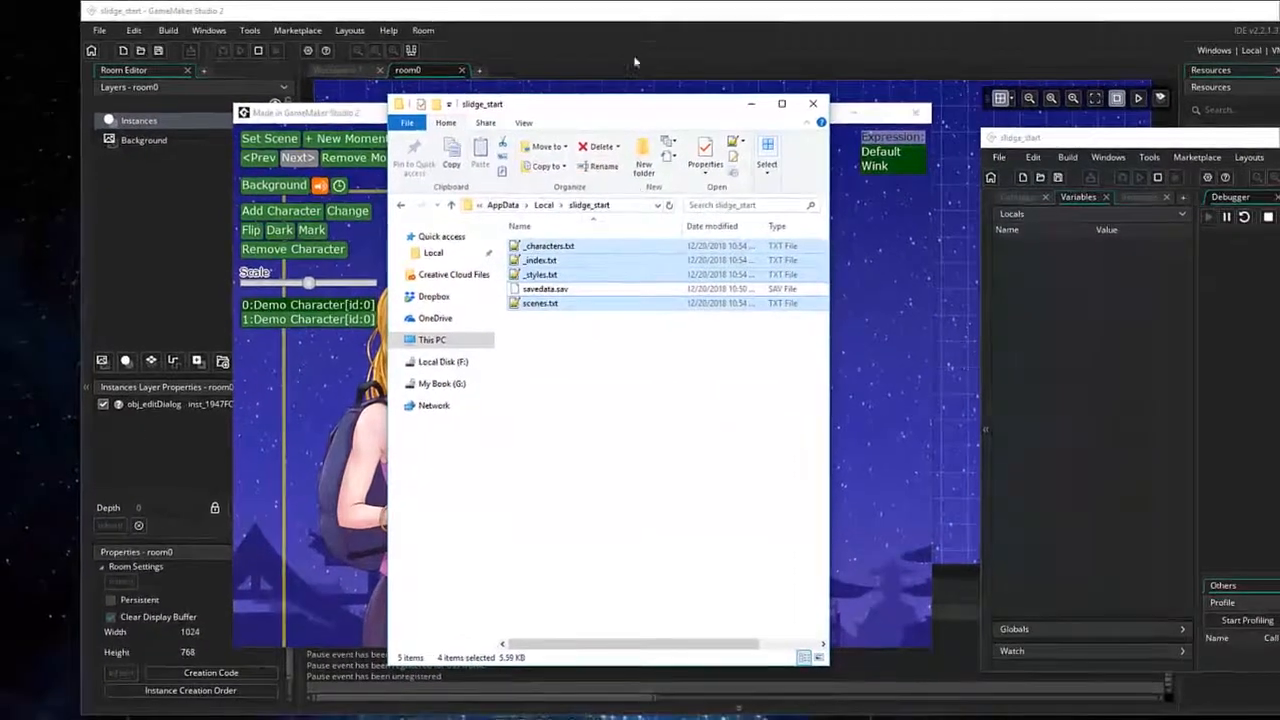
click(916, 113)
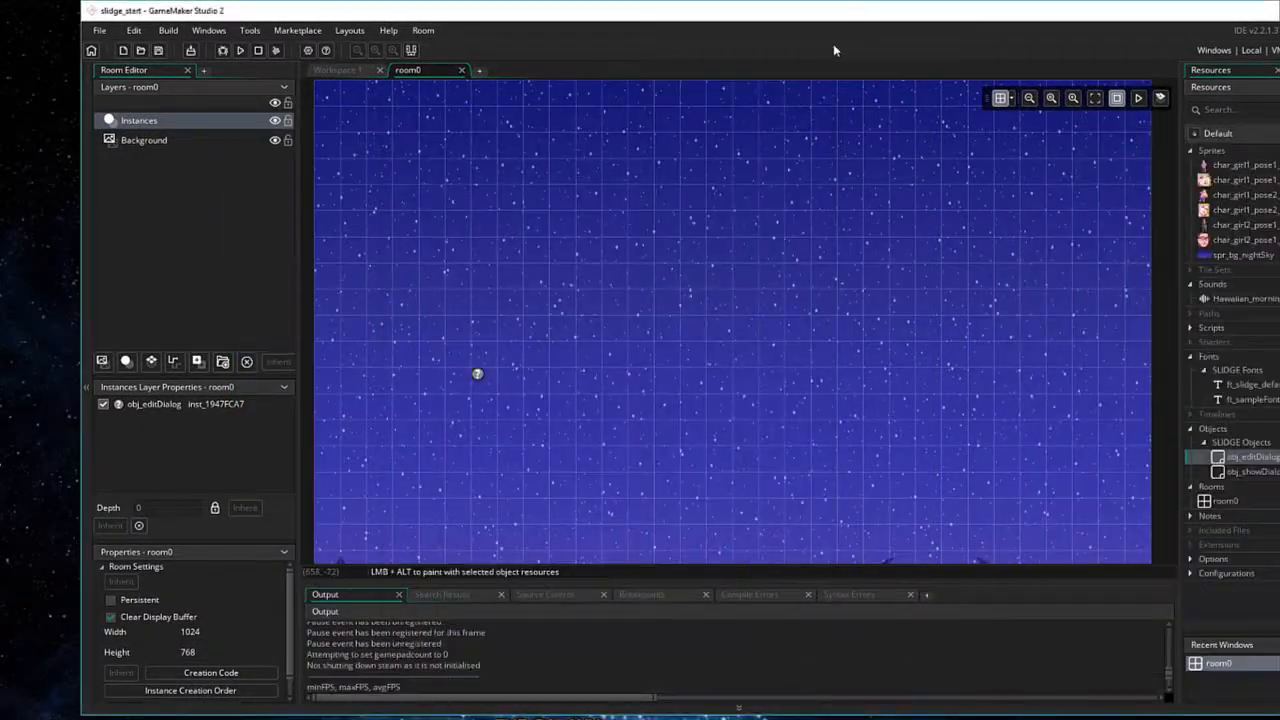